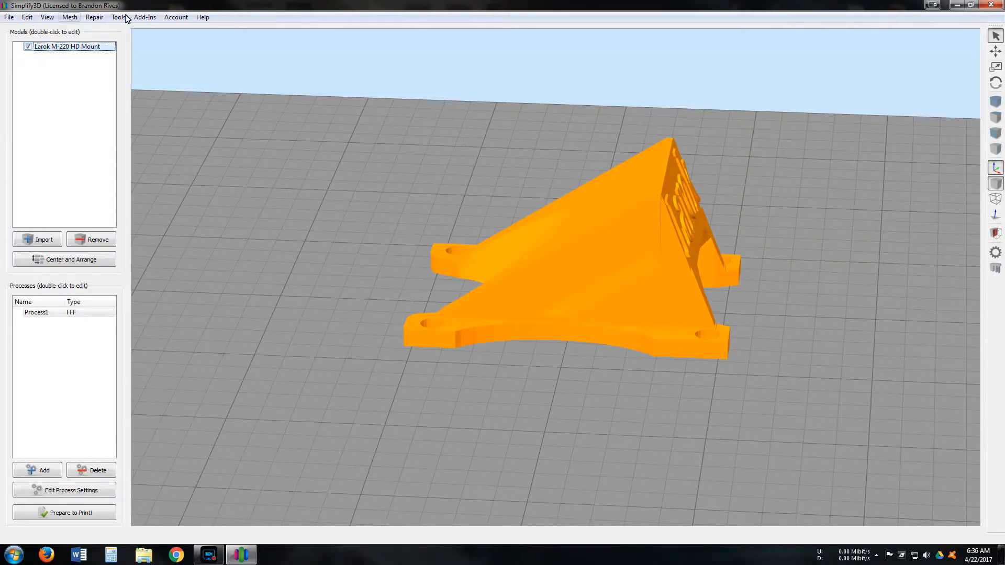
- Review the general preferences, including the speed display units, and leave them without changes
left_click(112, 18)
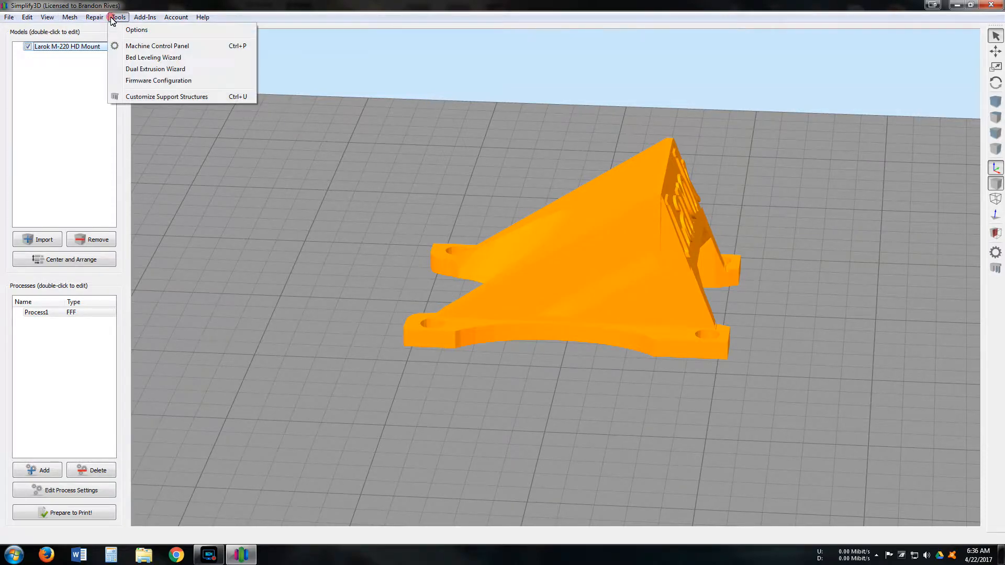
left_click(154, 32)
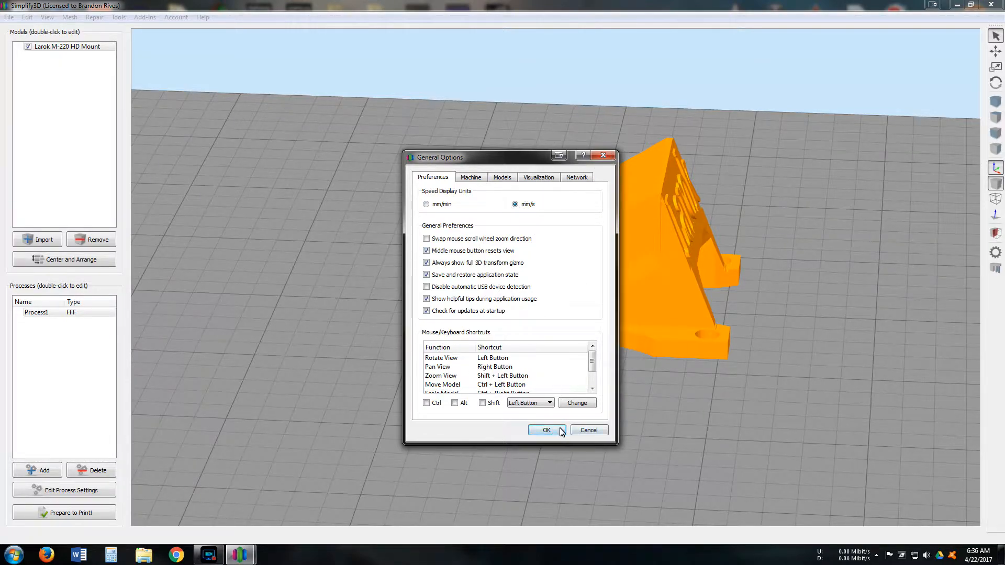
left_click(588, 430)
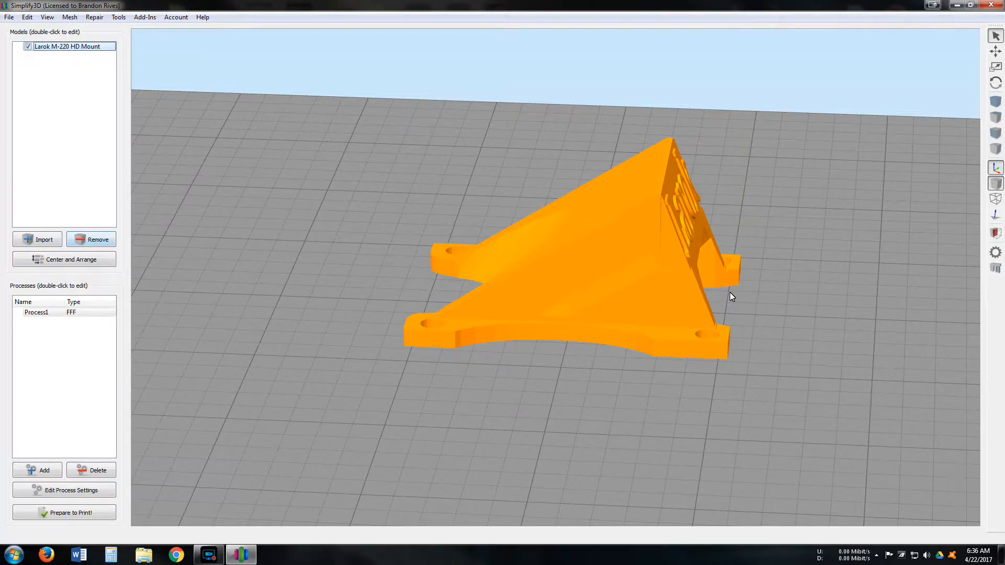
- Remove the loaded model, import Larok M-220 HD Mount.stl again and centre it on the bed
left_click(97, 240)
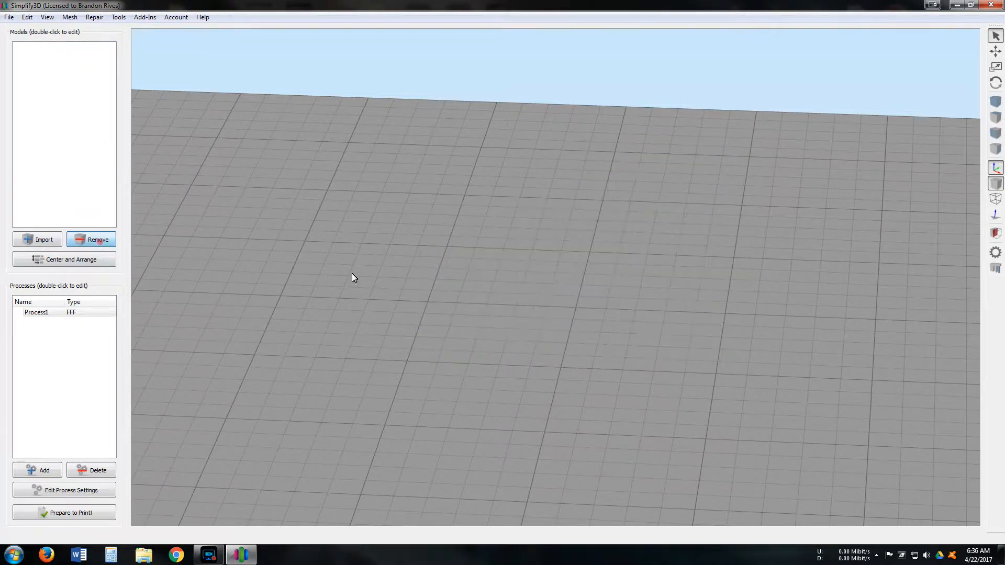
left_click(37, 240)
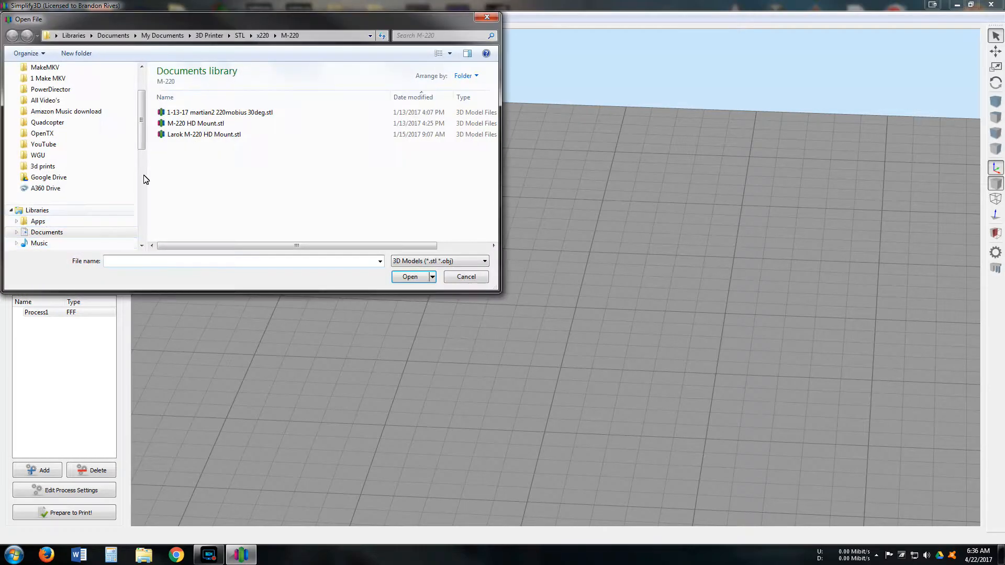
double_click(215, 134)
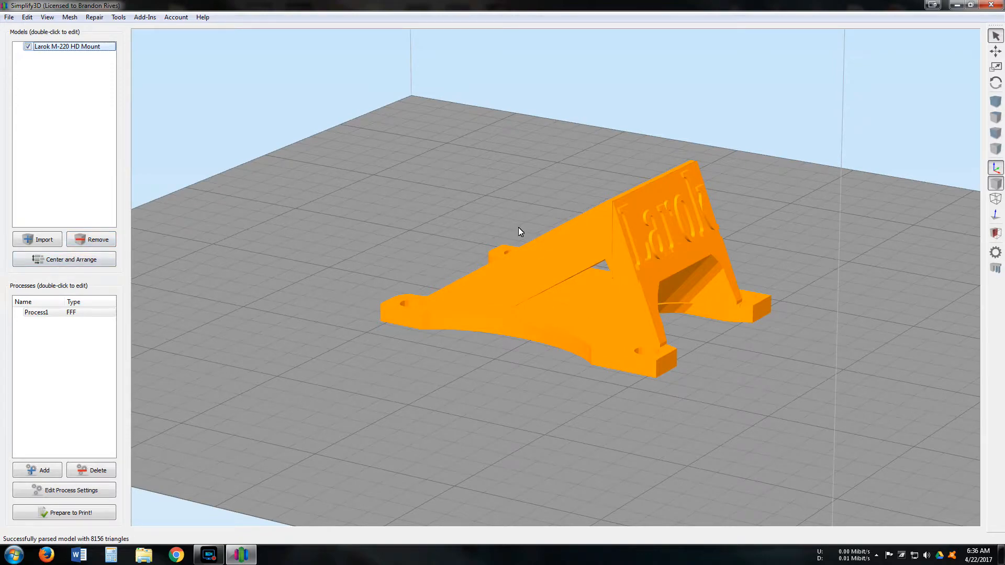
left_click(64, 259)
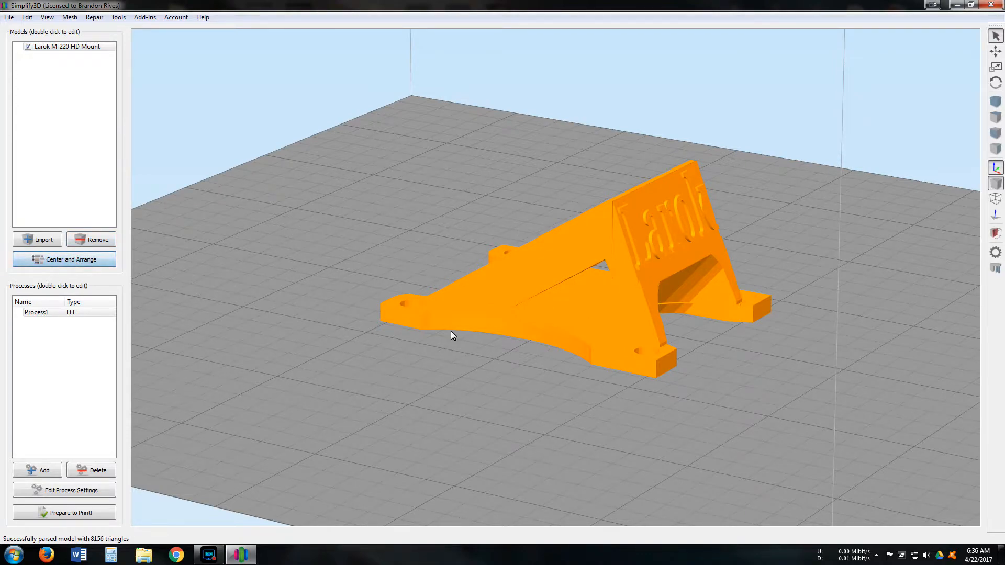
- Place the mount's large sloped face flat on the print bed using Place Surface on Bed
mouse_move(691, 360)
right_mouse_down()
mouse_move(730, 358)
mouse_move(696, 355)
right_mouse_up()
left_click_drag(408, 209, 738, 195)
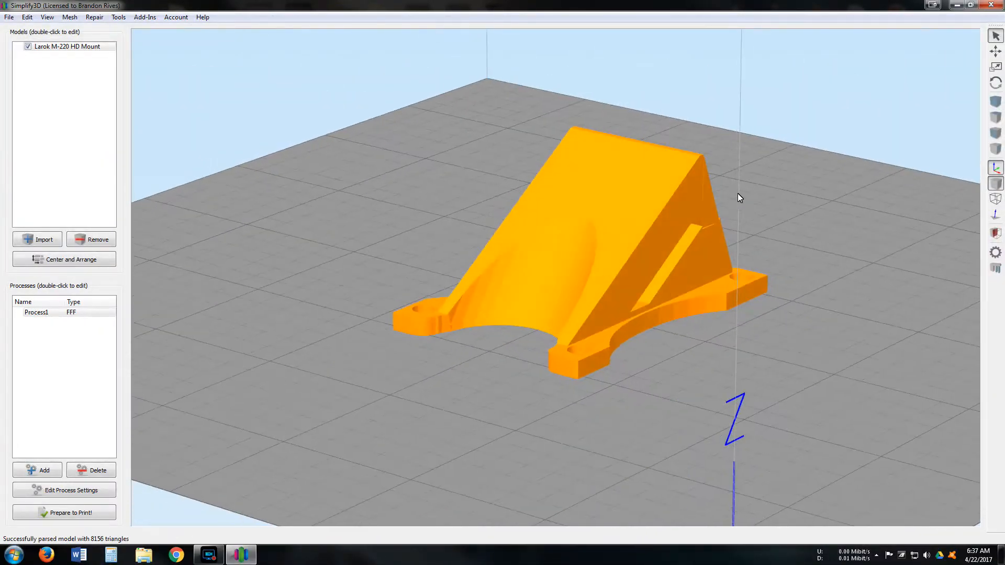
left_click(47, 17)
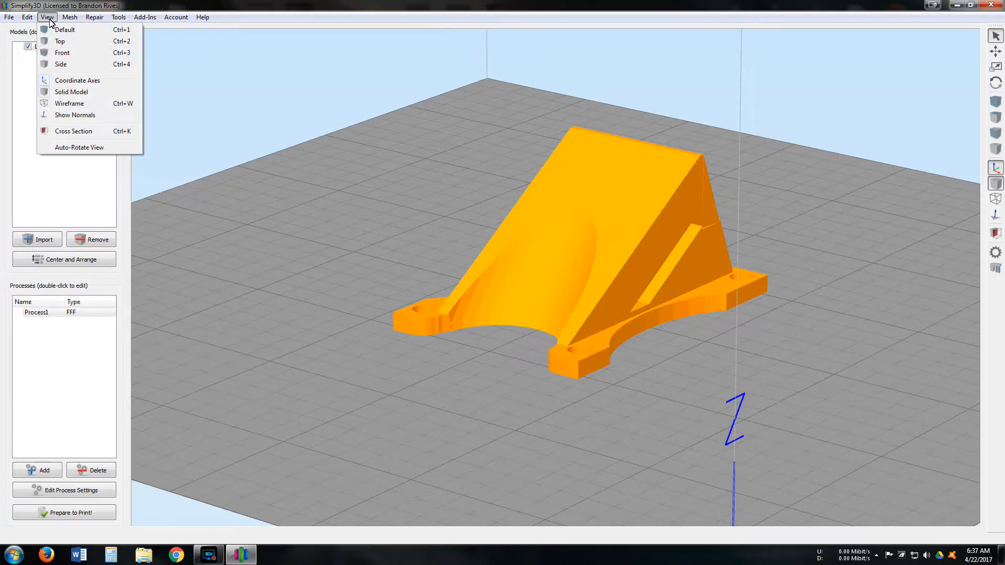
mouse_move(27, 20)
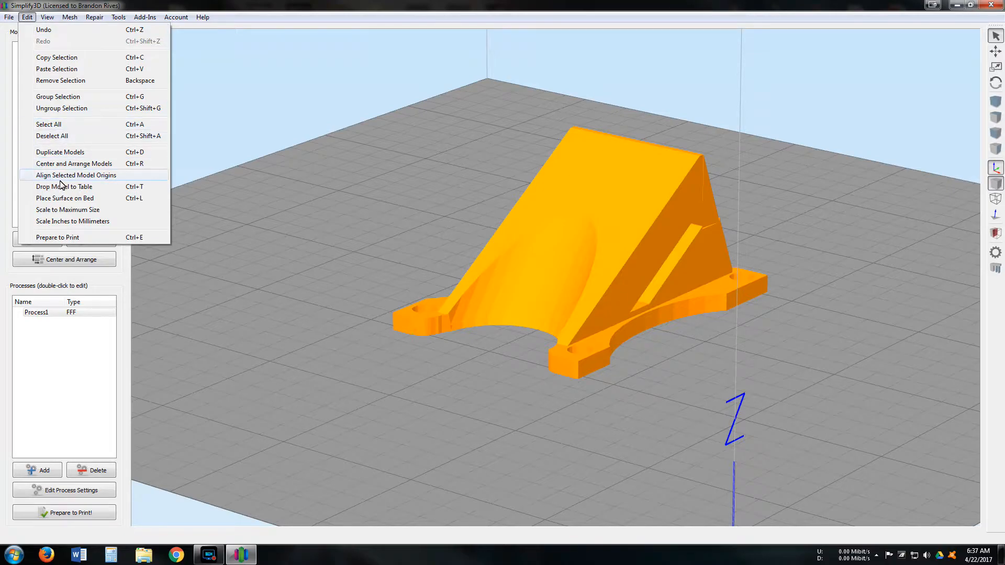
left_click(101, 200)
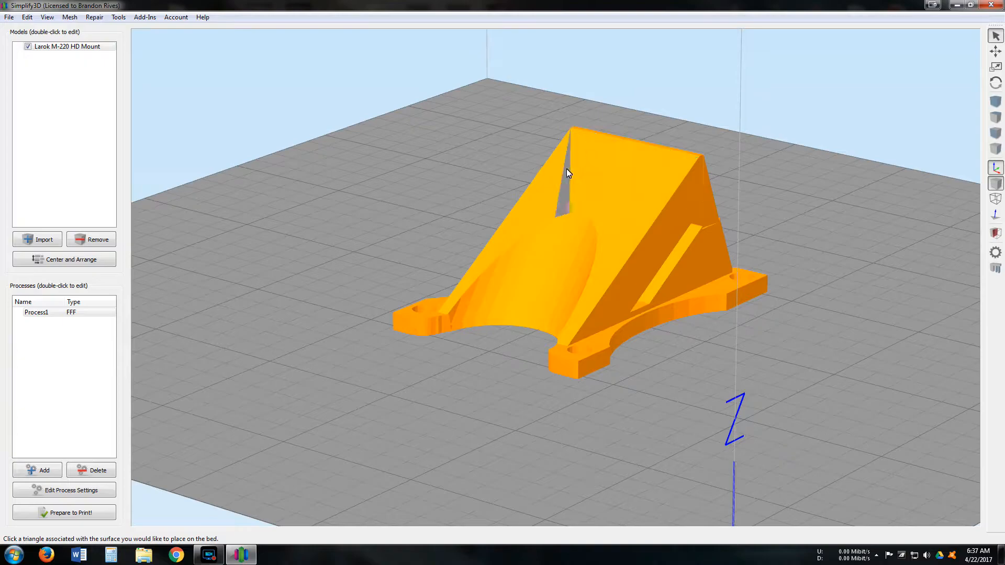
left_click(619, 167)
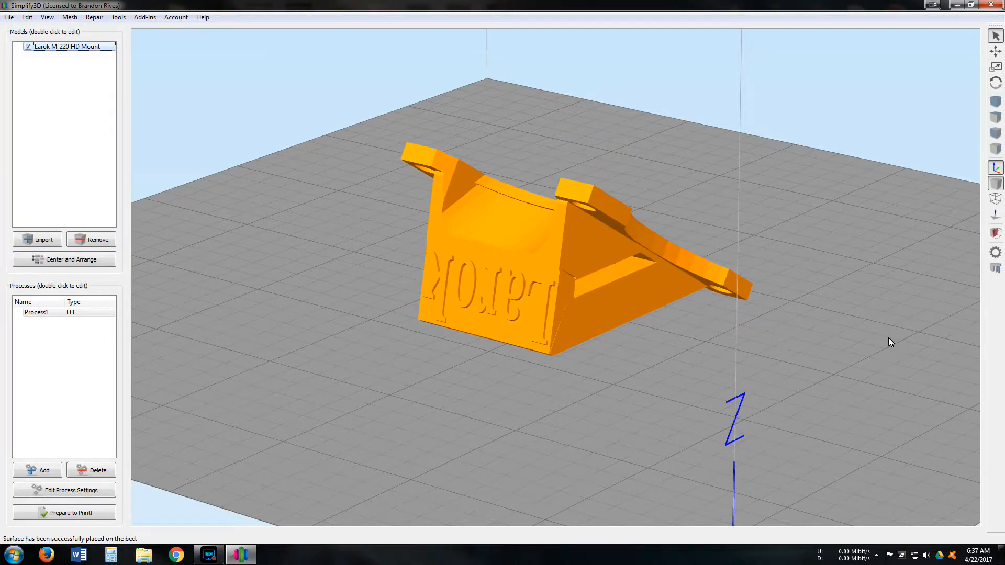
- Place the mount's flat underside back on the print bed and centre the model
left_click(47, 18)
mouse_move(32, 20)
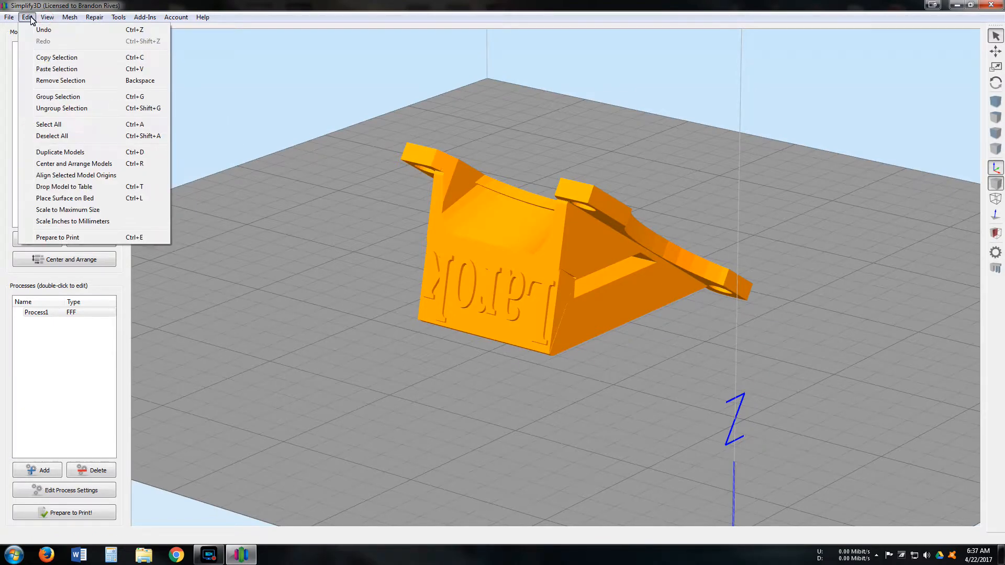
left_click(84, 199)
right_click_drag(746, 223, 640, 233)
left_click_drag(583, 223, 262, 208)
left_click(452, 266)
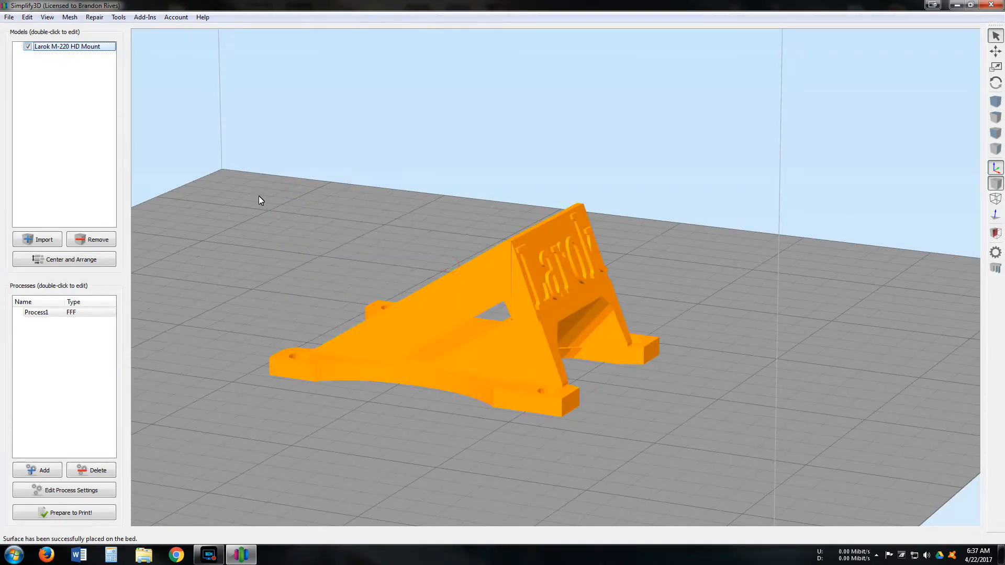
left_click(80, 260)
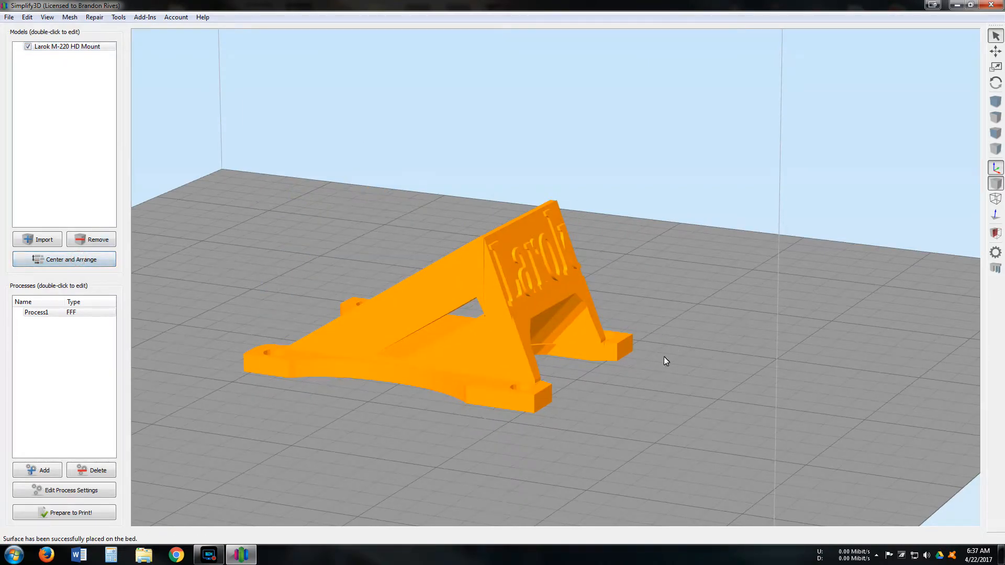
- Open the settings of Process1 and look through the available material presets and printer profiles
left_click_drag(661, 363, 482, 293)
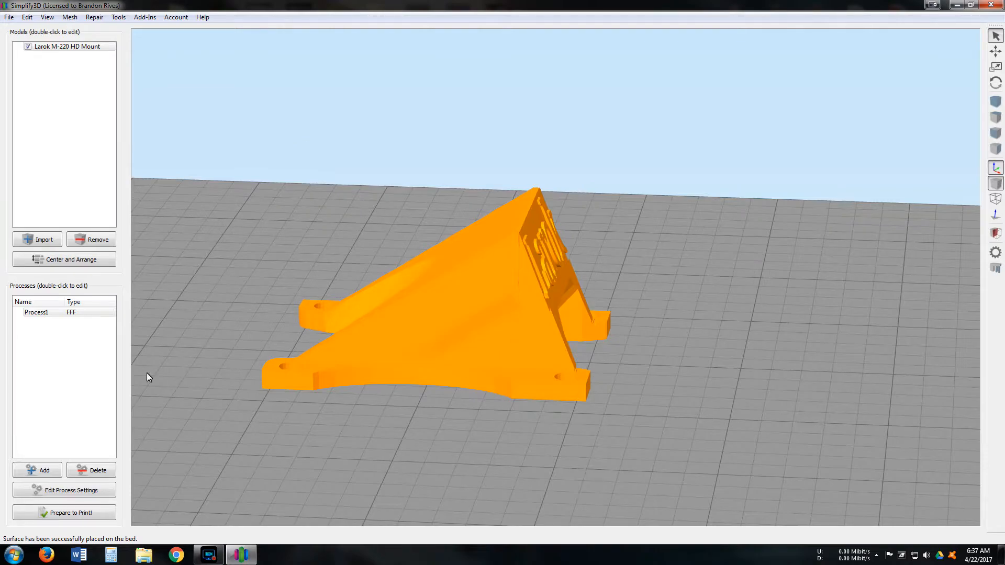
double_click(57, 313)
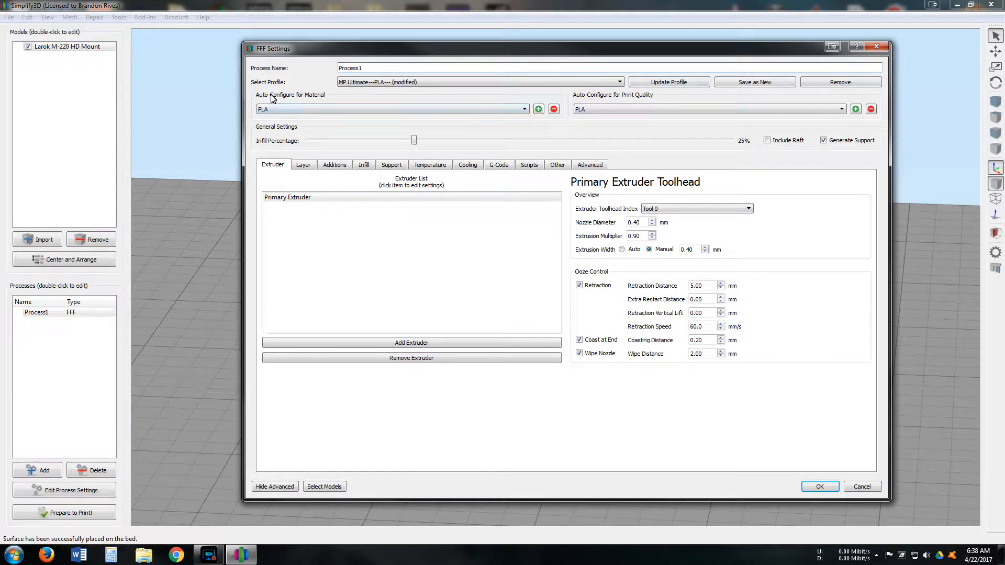
left_click(664, 125)
left_click(475, 117)
left_click(633, 111)
left_click(633, 111)
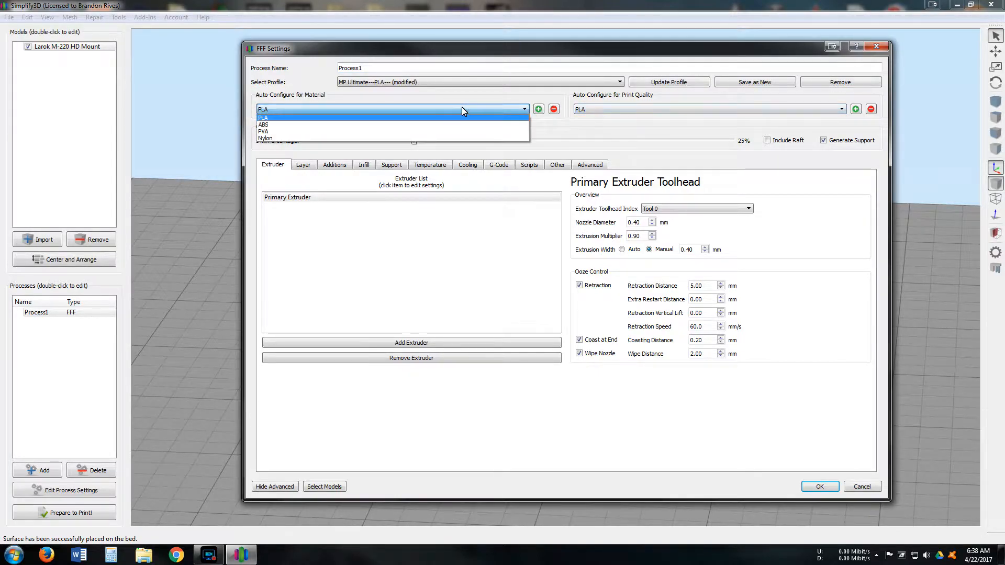
left_click(476, 107)
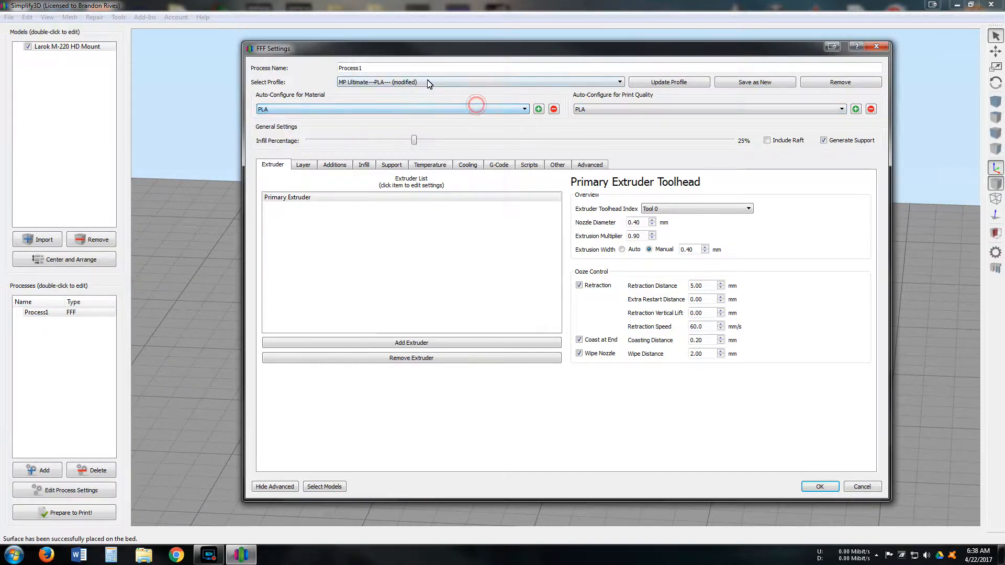
left_click(601, 83)
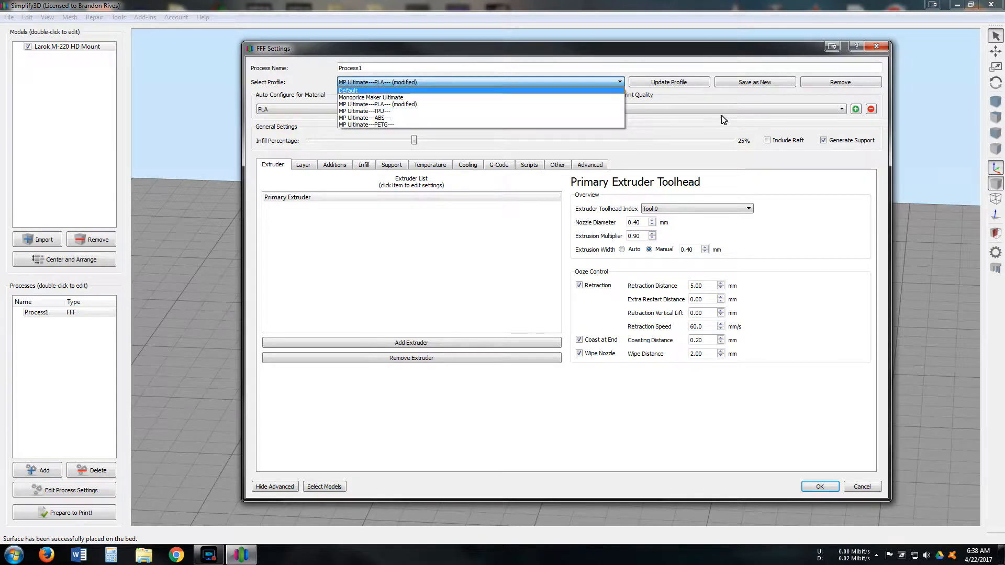
left_click(676, 98)
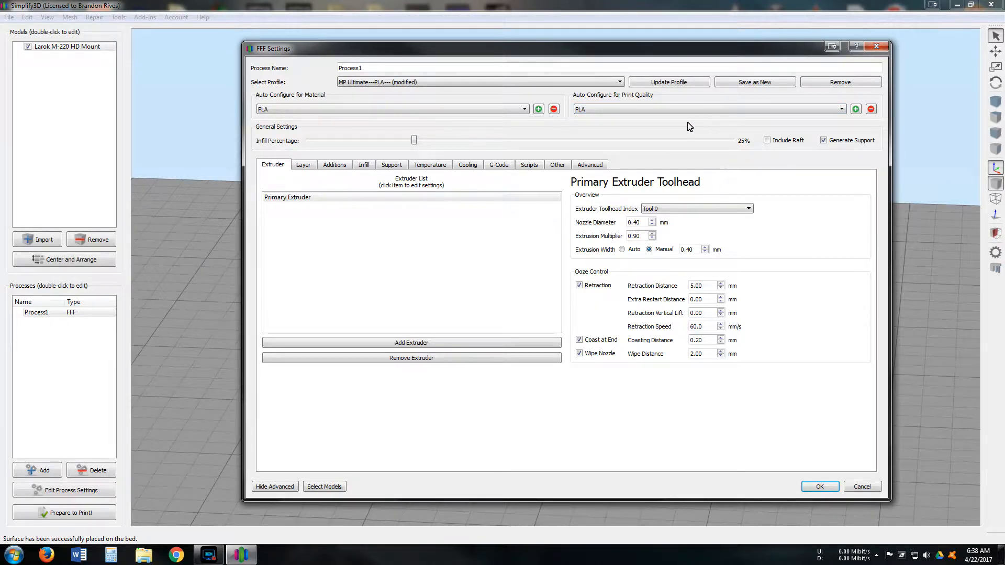
left_click(466, 84)
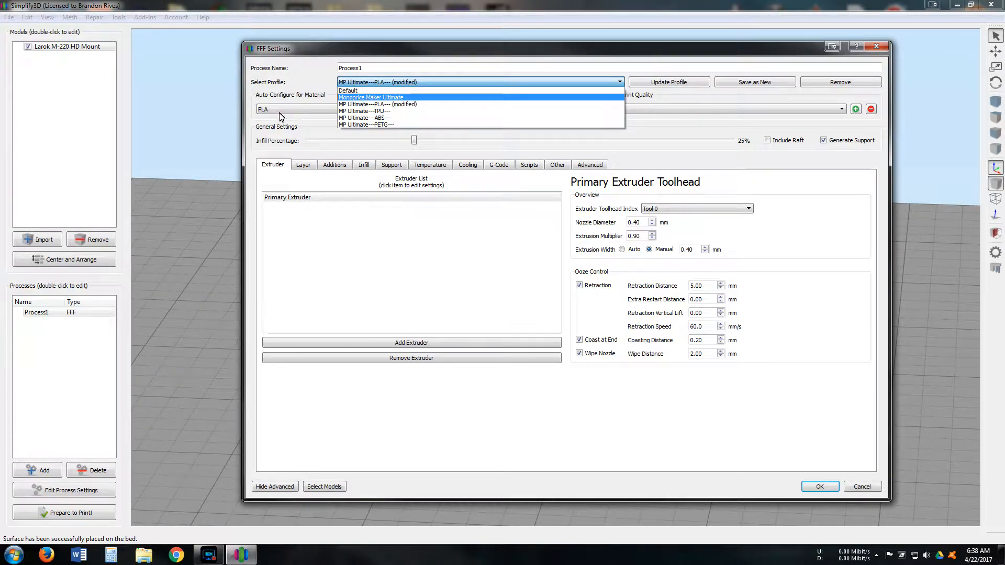
left_click(304, 82)
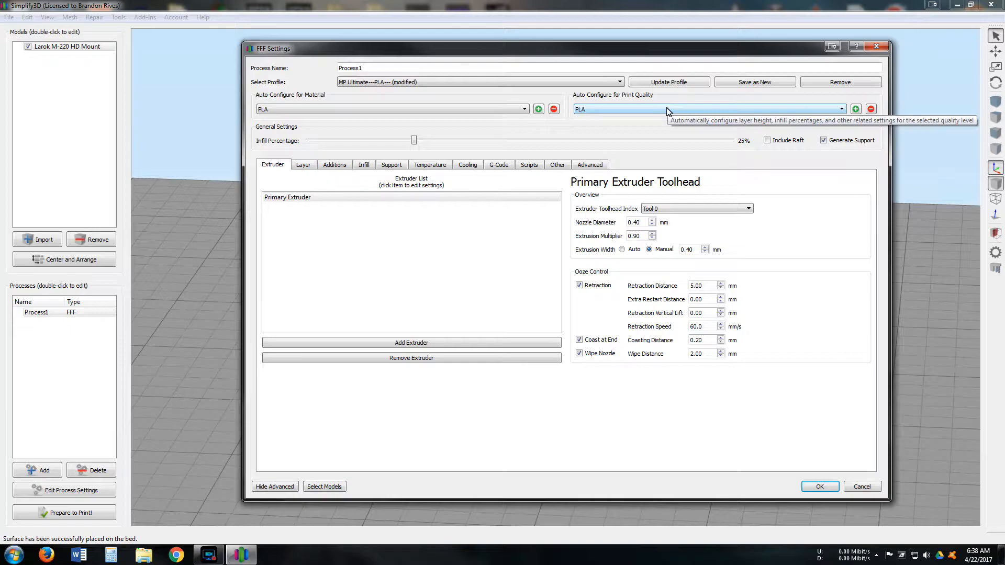
- Examine the process's advanced settings and its speed, filament and bridging settings
left_click(597, 163)
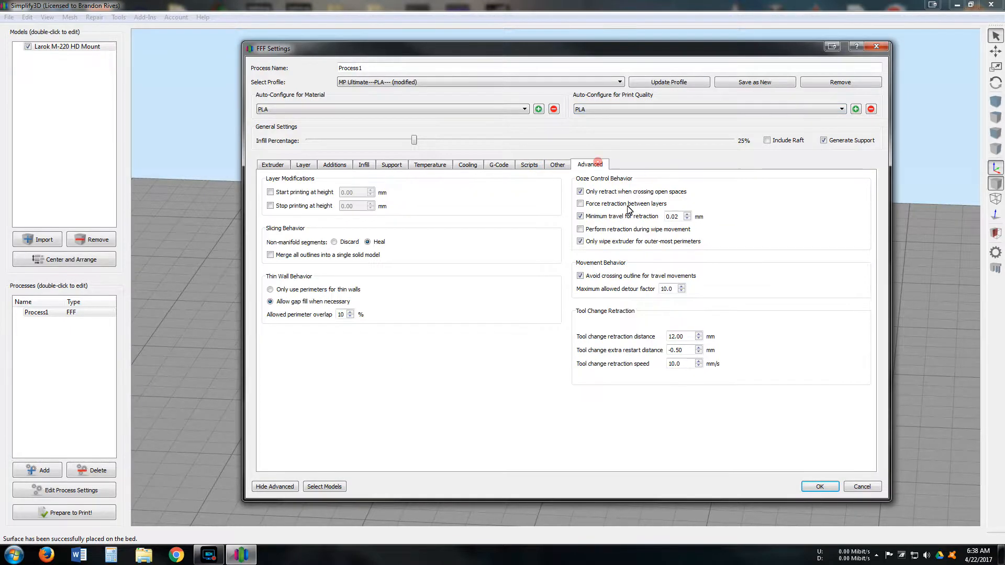
left_click(558, 164)
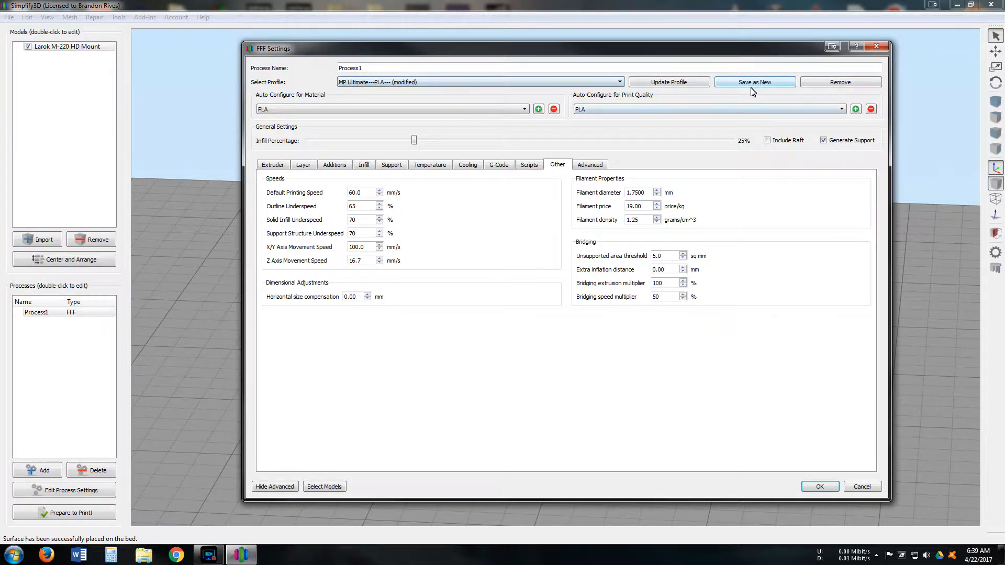
left_click(639, 134)
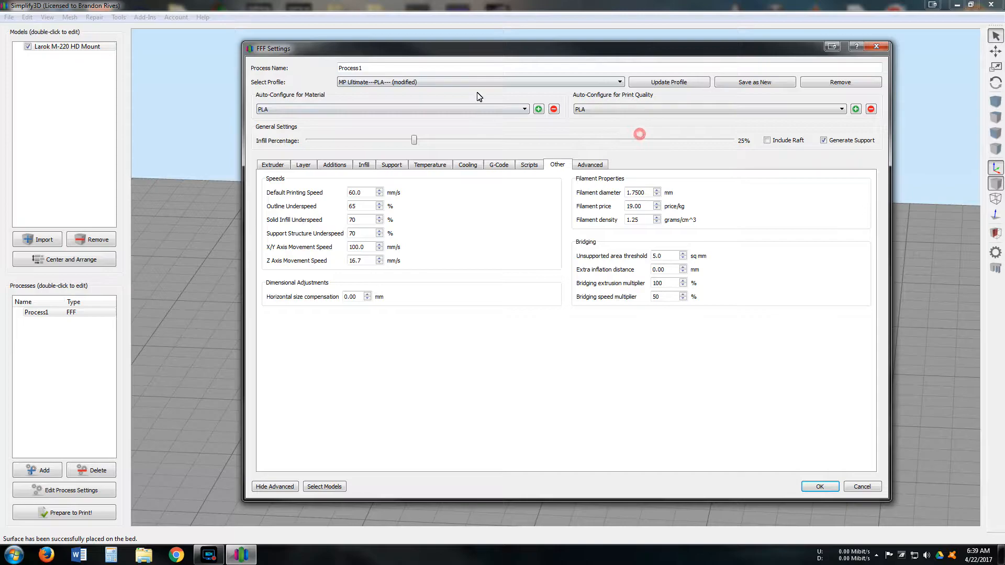
- Check the MP Ultimate---PLA--- profile among the saved profiles and view the prompt for saving a new profile without creating one
left_click(610, 81)
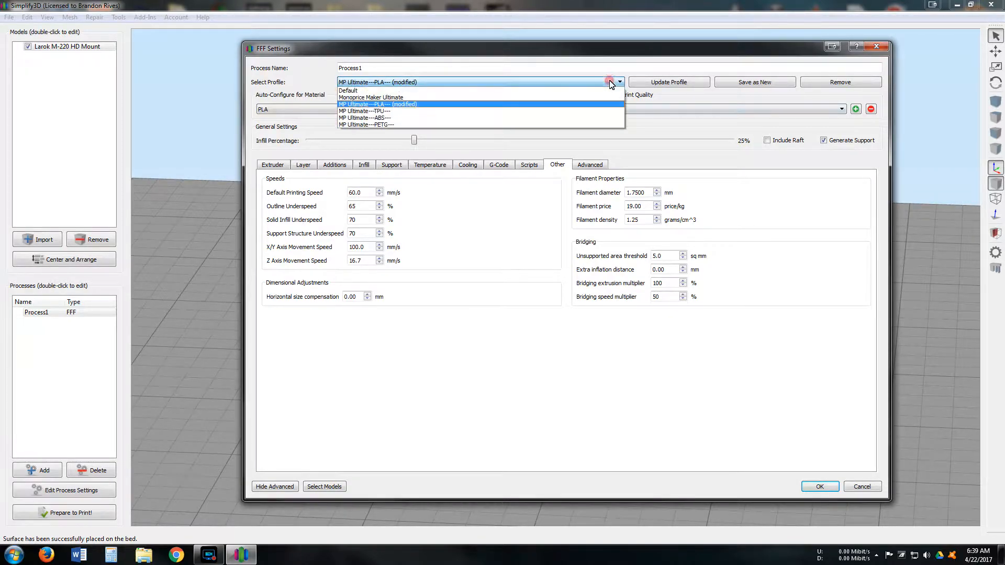
left_click(405, 105)
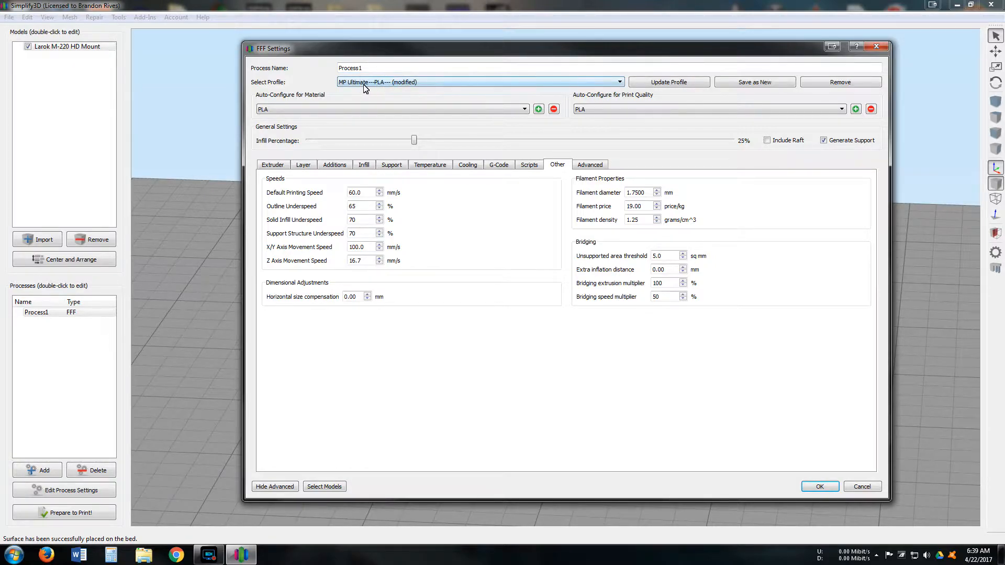
left_click(771, 87)
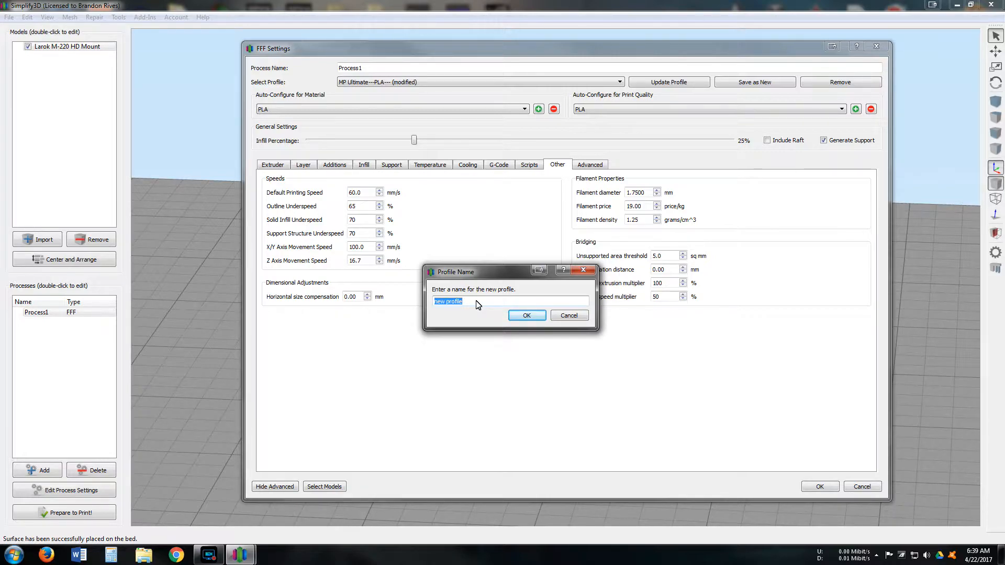
left_click(576, 317)
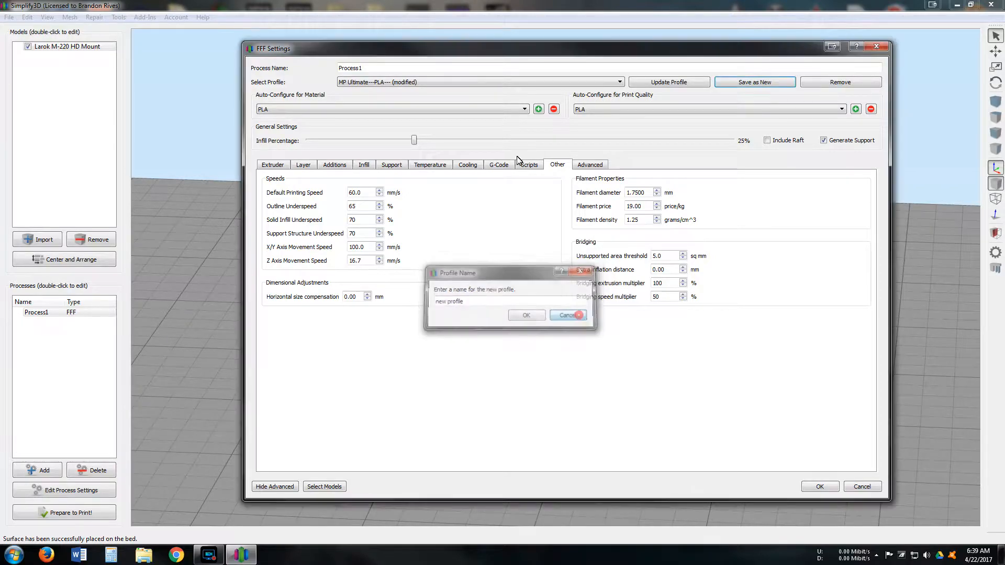
left_click(619, 82)
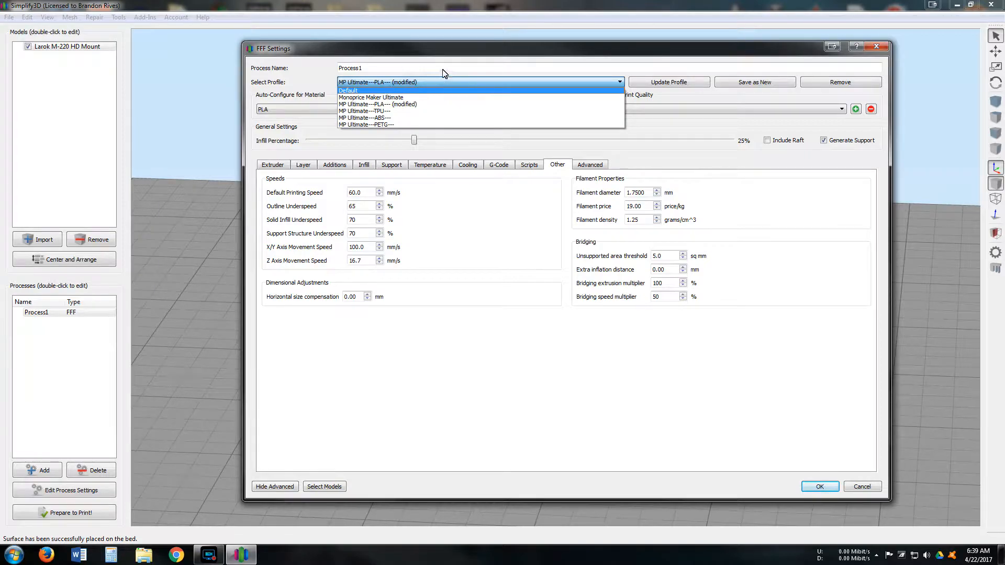
left_click(305, 76)
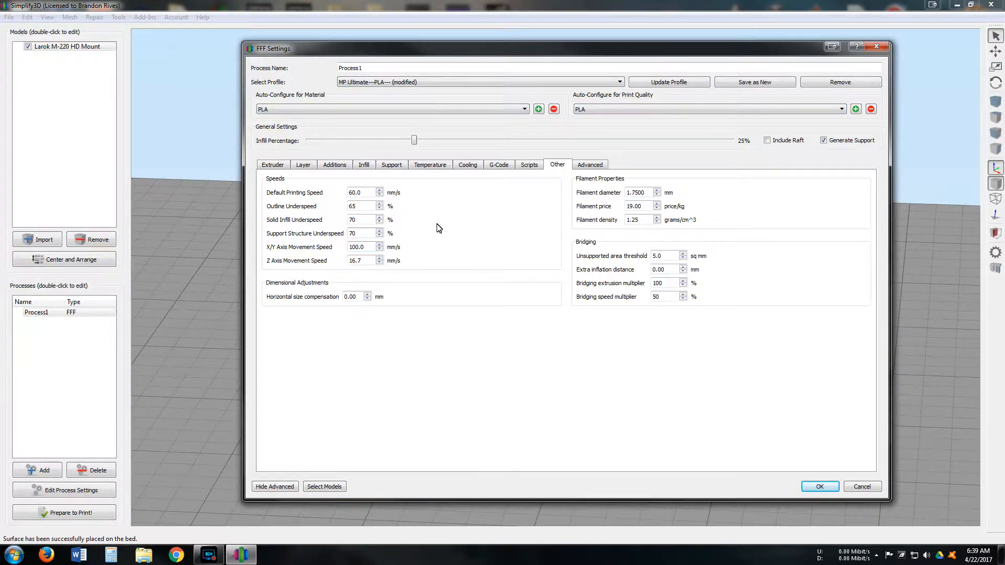
- Set the primary extruder's extrusion width to Auto
left_click(277, 165)
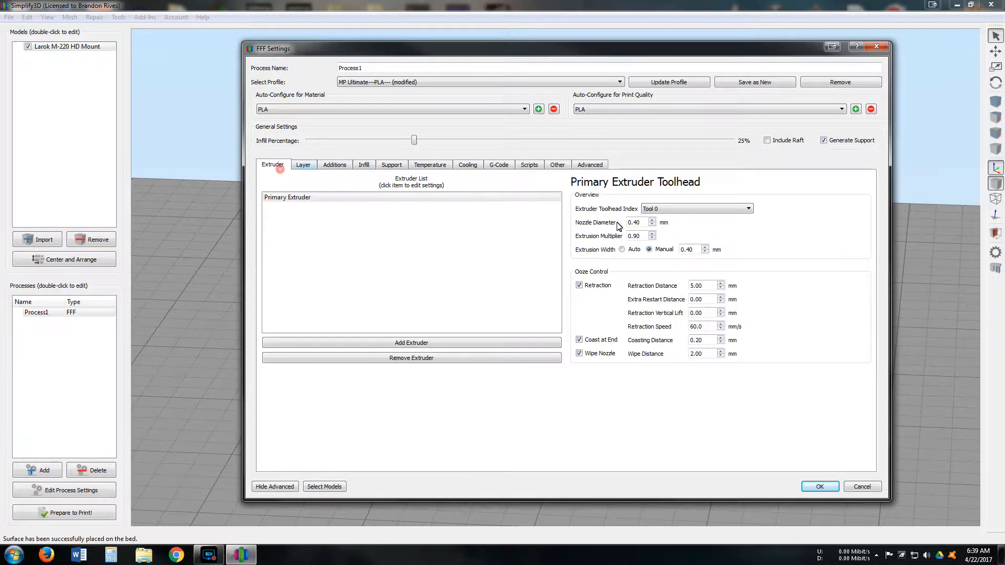
left_click(265, 198)
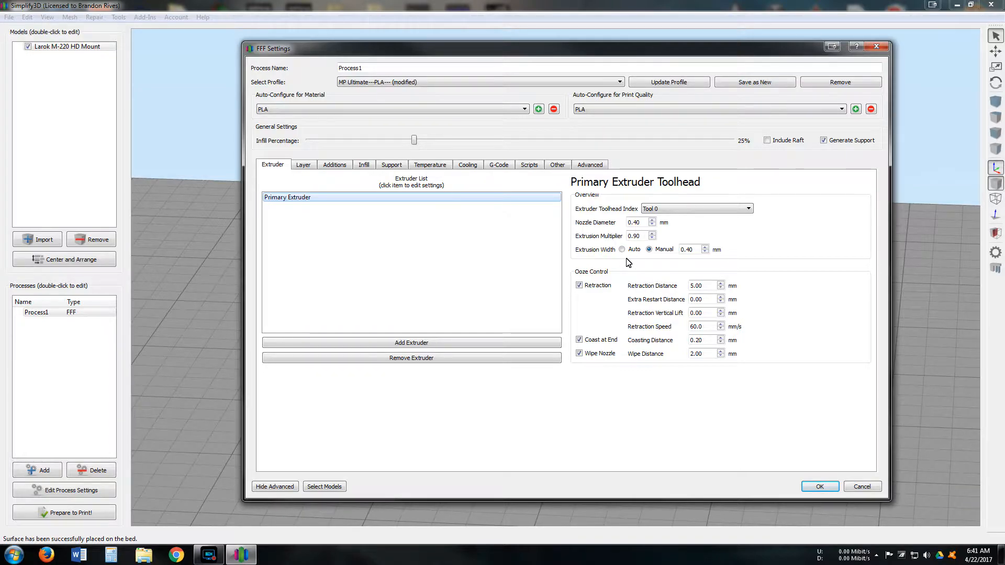
left_click(622, 249)
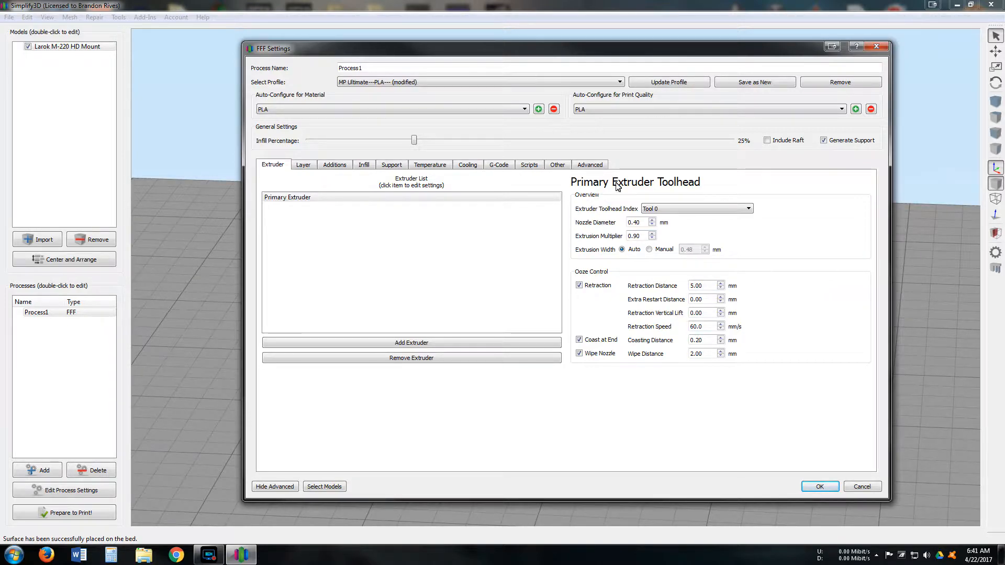
- Set the primary extruder's extrusion width to Manual at 0.40 mm
left_click(650, 250)
left_click(693, 250)
key("BackSpace")
left_click(706, 247)
left_click(706, 246)
left_click(705, 247)
left_click(706, 247)
left_click(705, 247)
left_click(706, 246)
left_click(706, 246)
left_click(704, 247)
left_click(704, 247)
left_click(704, 247)
left_click(705, 247)
left_click(704, 251)
left_click(705, 252)
left_click(705, 247)
left_click(705, 253)
left_click(706, 253)
left_click(705, 252)
left_click(706, 252)
left_click(705, 253)
left_click(705, 252)
left_click(705, 252)
left_click(705, 252)
left_click(706, 253)
left_click(705, 252)
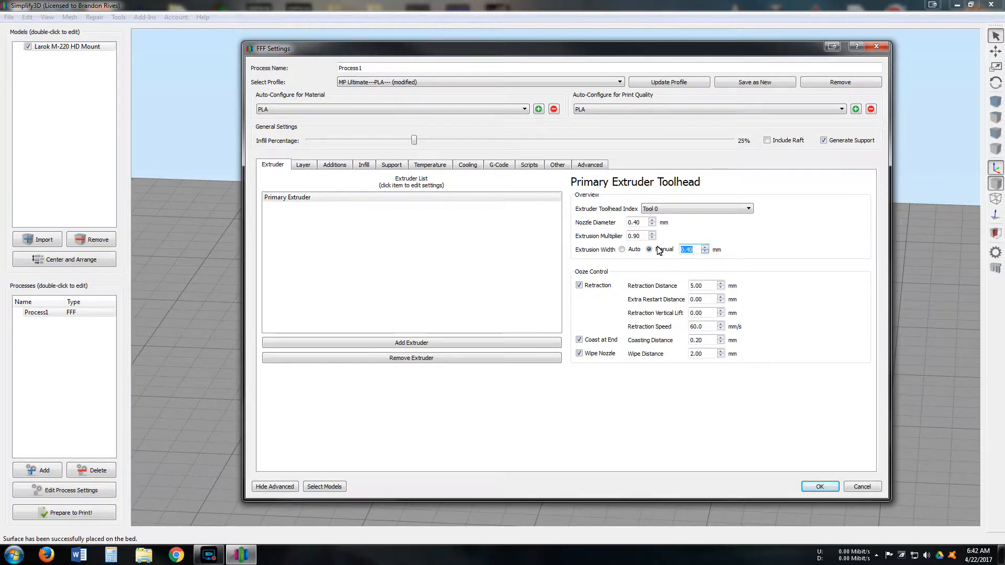
- Review the primary extruder's ooze control settings, including retraction distance, vertical lift, retraction speed and coasting distance
left_click(743, 235)
left_click(656, 315)
left_click(661, 285)
left_click(653, 327)
left_click(649, 341)
- Examine the layer settings: primary layer height, top and bottom solid layers, outline shells, outline direction and vase mode
left_click(304, 164)
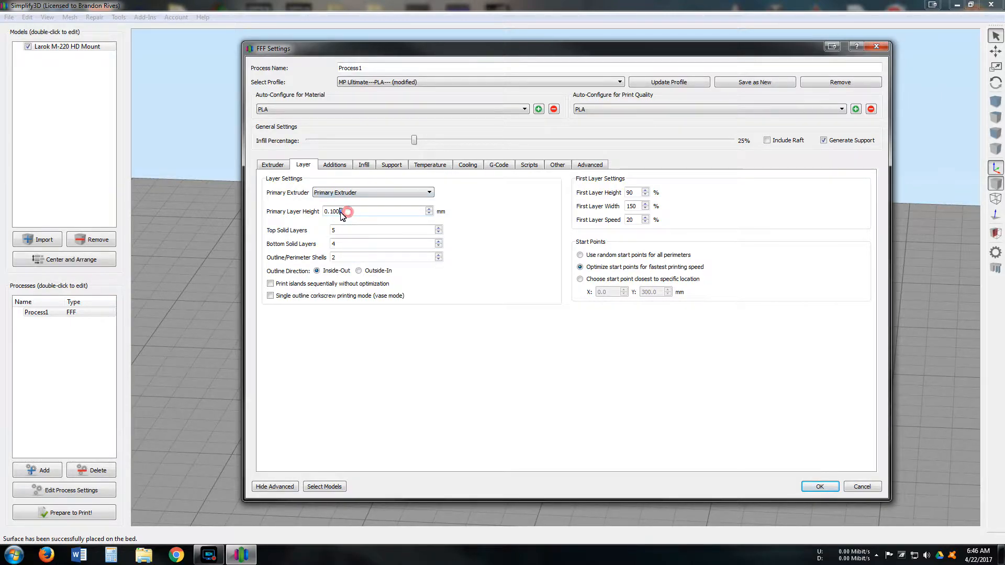
left_click_drag(347, 212, 331, 212)
left_click(529, 226)
left_click(293, 236)
left_click(303, 231)
left_click(287, 231)
left_click(307, 257)
left_click(298, 271)
left_click(308, 258)
left_click(297, 283)
left_click(323, 296)
left_click(317, 296)
mouse_move(387, 300)
- Check the primary layer height and first layer speed, and leave the process settings
left_click(334, 211)
left_click(633, 220)
left_click(868, 490)
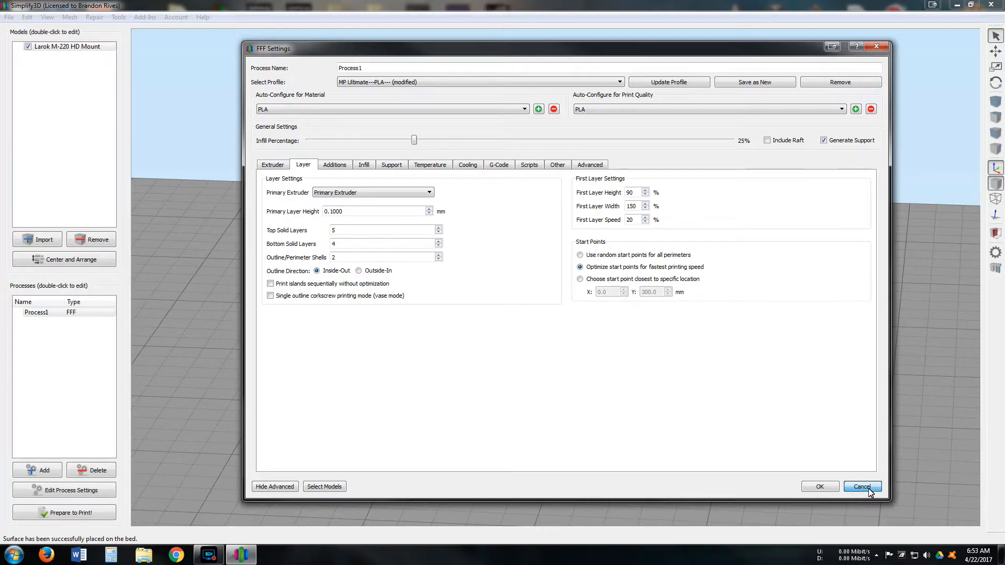
left_click(862, 487)
- Generate the print preview and limit it to layers 0 to 30 to inspect the mount's internal infill
left_click(64, 512)
left_click_drag(660, 324, 734, 363)
left_click_drag(910, 511, 467, 510)
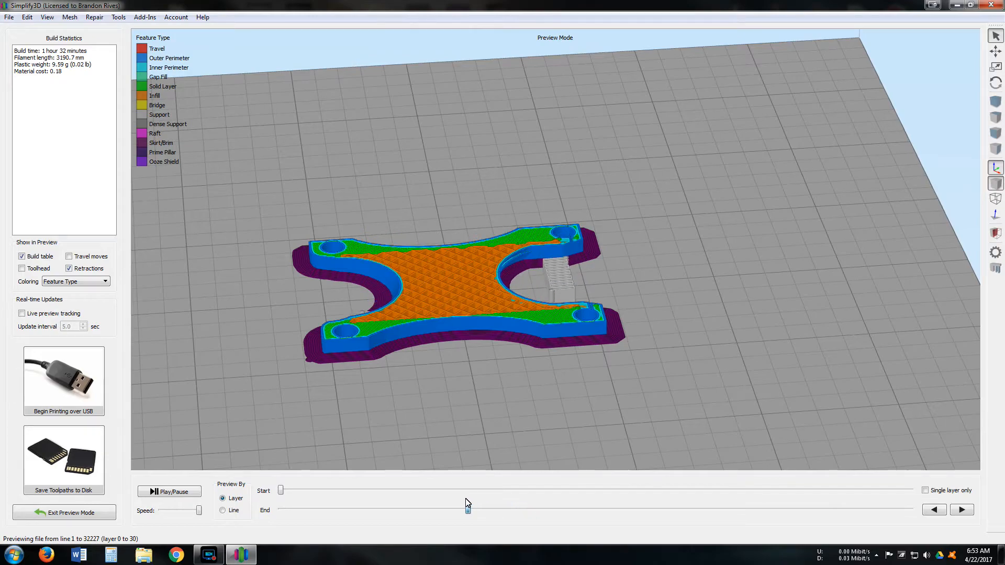
left_click_drag(648, 259, 351, 336)
scroll(349, 336, "up", 4)
right_click_drag(309, 312, 435, 323)
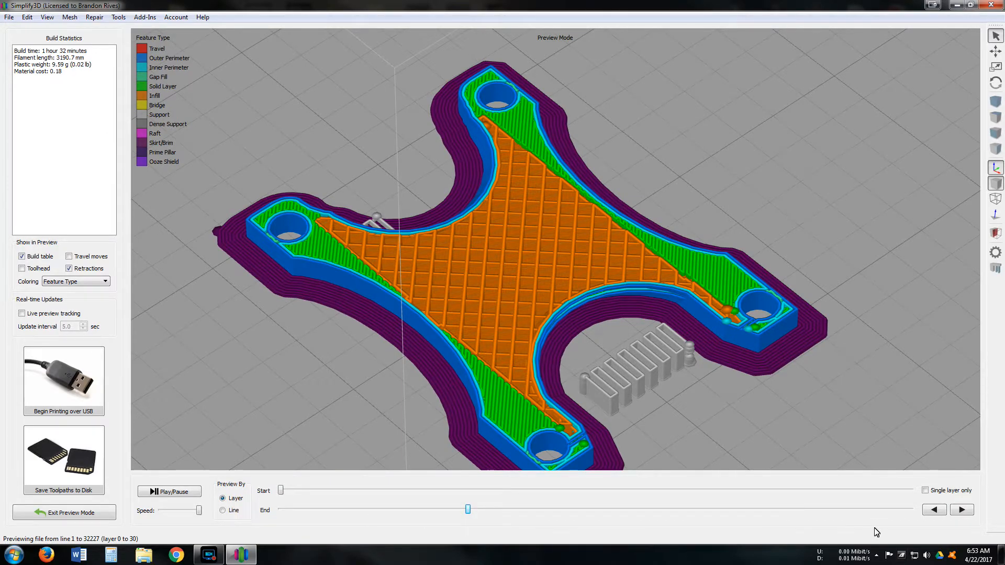
- Step back and forth through the preview between layers 31 and 25 to examine the perimeters, solid areas and infill
left_click(935, 509)
left_click(936, 510)
left_click(969, 511)
left_click(969, 511)
left_click(969, 510)
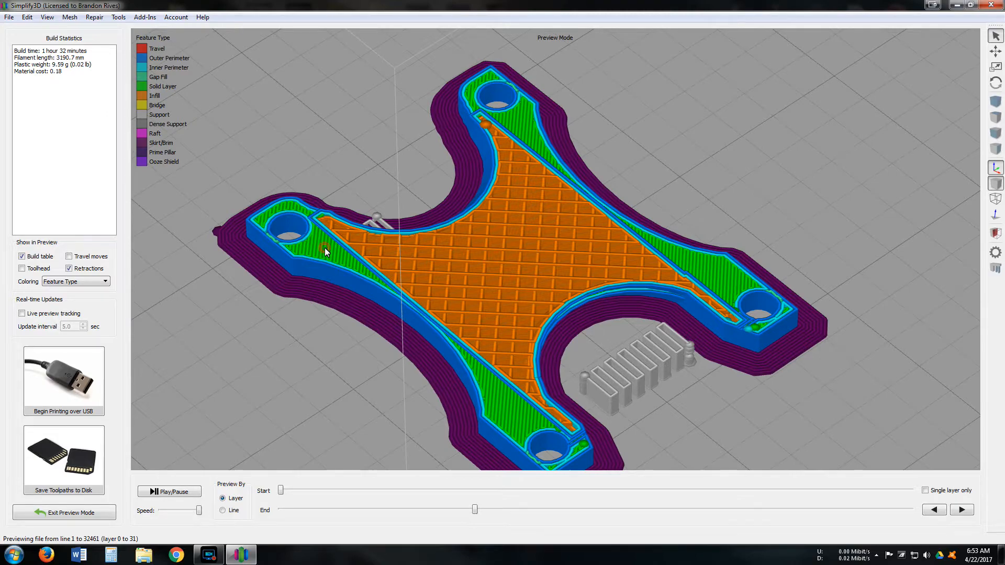
left_click(930, 510)
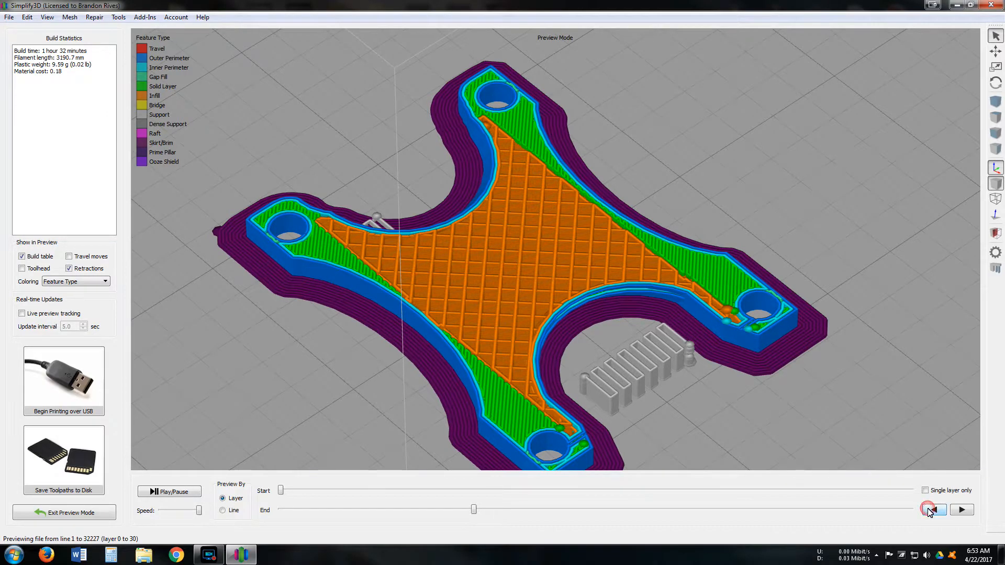
left_click(931, 510)
left_click(931, 510)
left_click(931, 510)
left_click(931, 510)
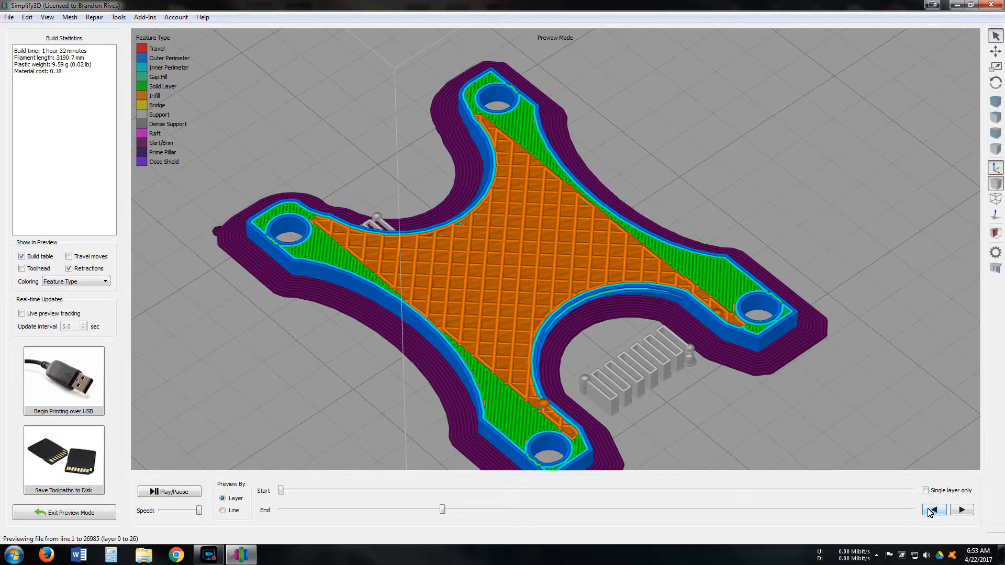
left_click(931, 511)
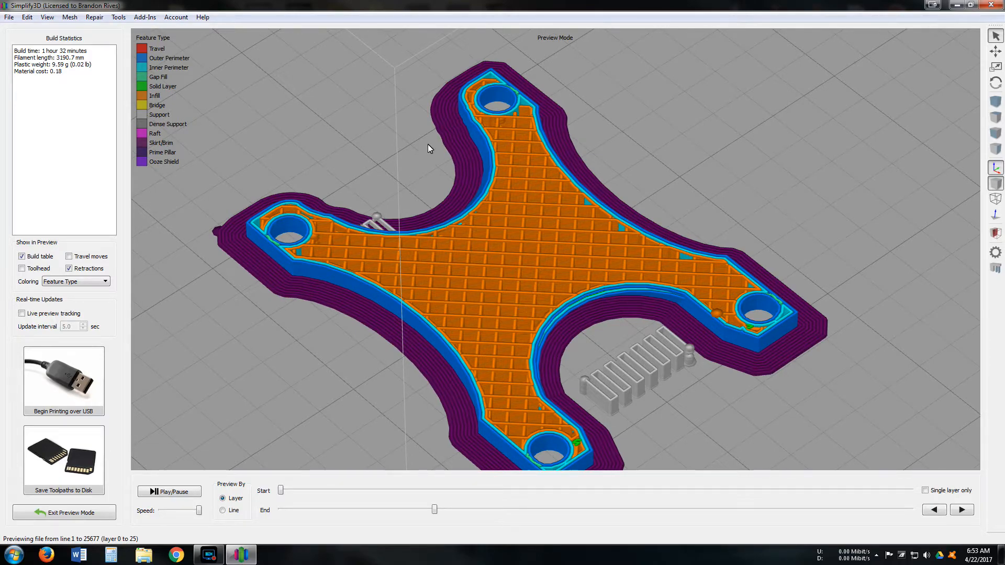
left_click_drag(340, 249, 104, 258)
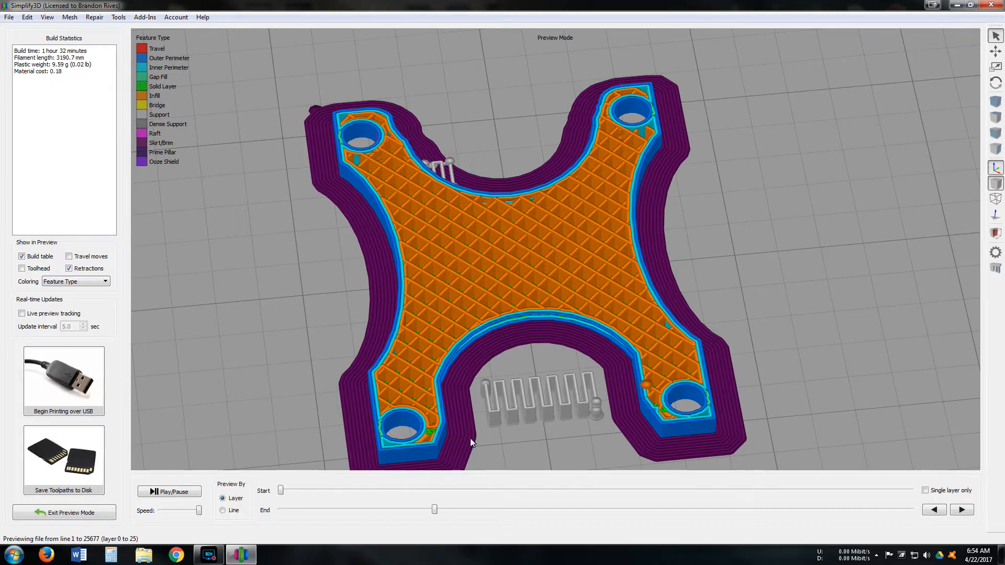
- Leave the preview and set Process1's outline/perimeter shells to 3
left_click(51, 513)
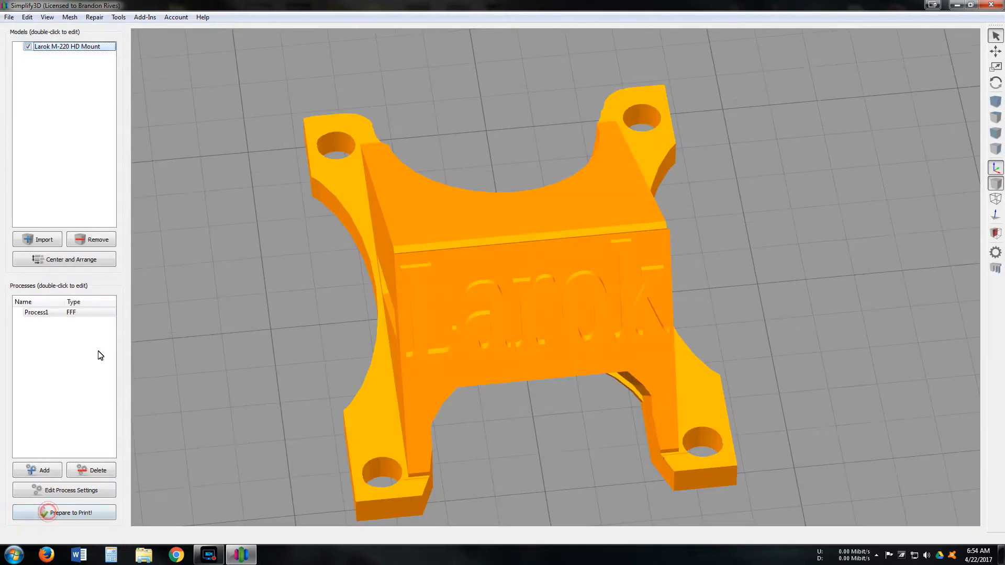
double_click(37, 312)
left_click(305, 165)
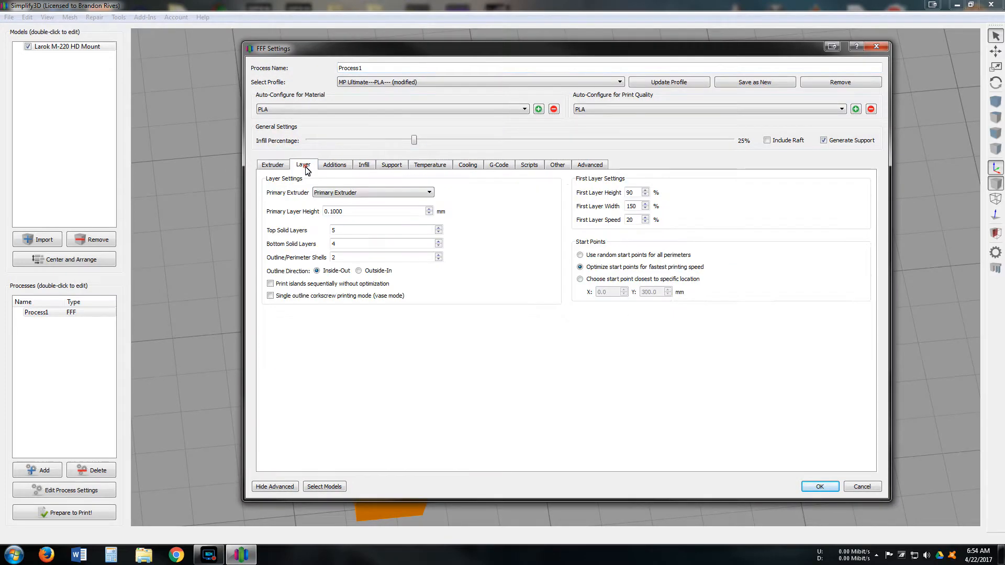
double_click(334, 257)
left_click(819, 486)
- Regenerate the print preview and step up from layer 0 to layer 5 to examine the perimeter shells
left_click(98, 514)
scroll(361, 202, "up", 3)
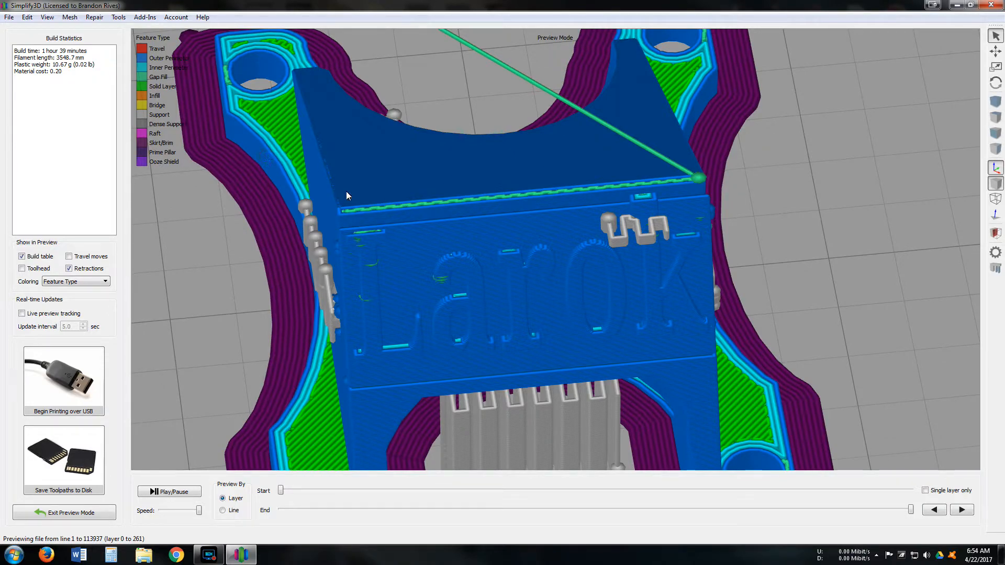
left_click_drag(911, 510, 278, 508)
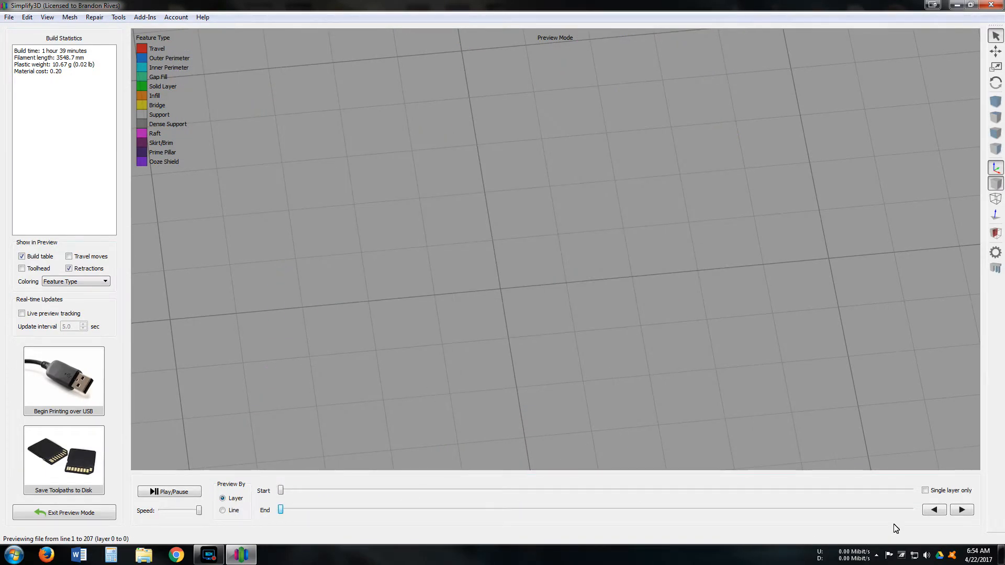
left_click(965, 511)
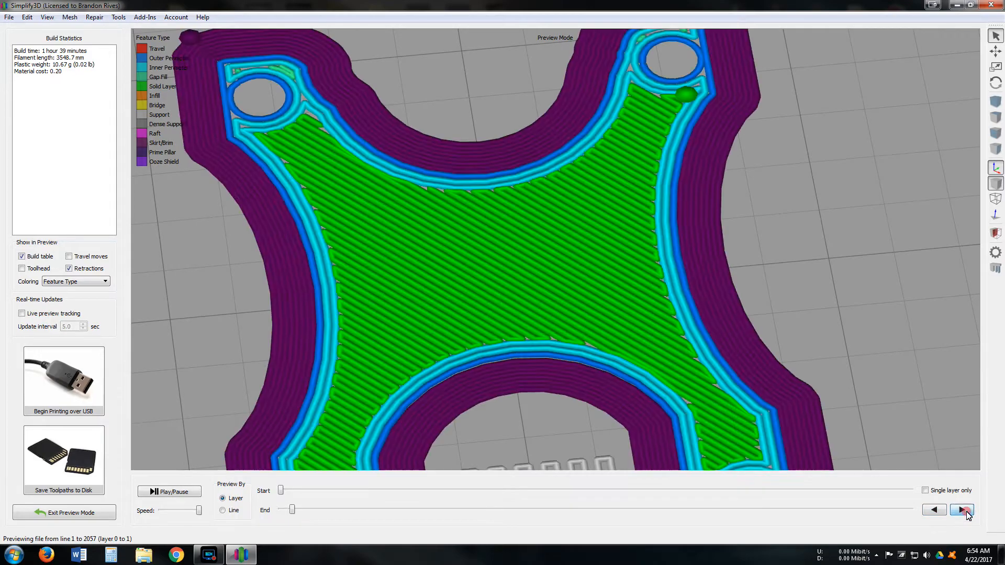
left_click(966, 512)
left_click(965, 511)
left_click(966, 512)
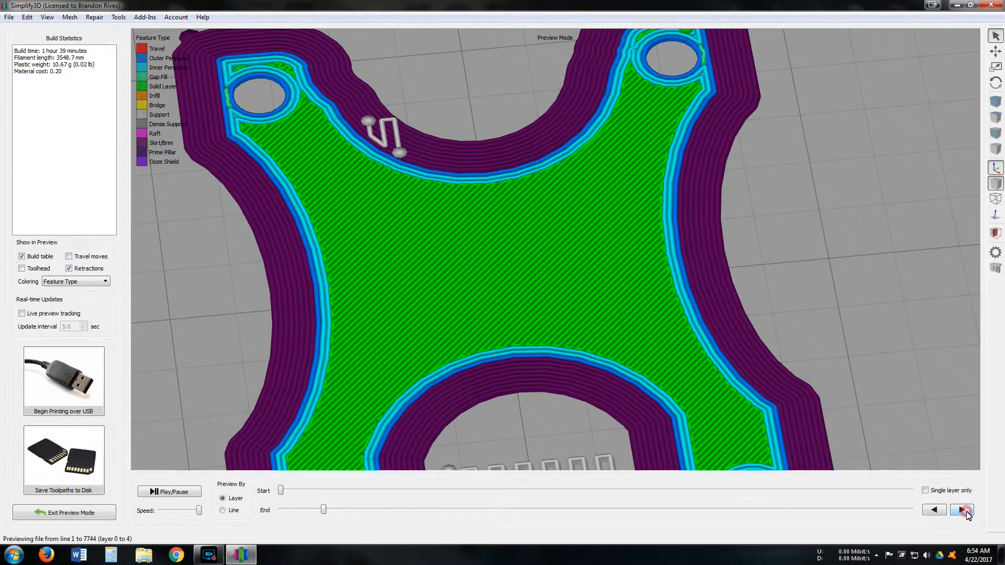
left_click(966, 511)
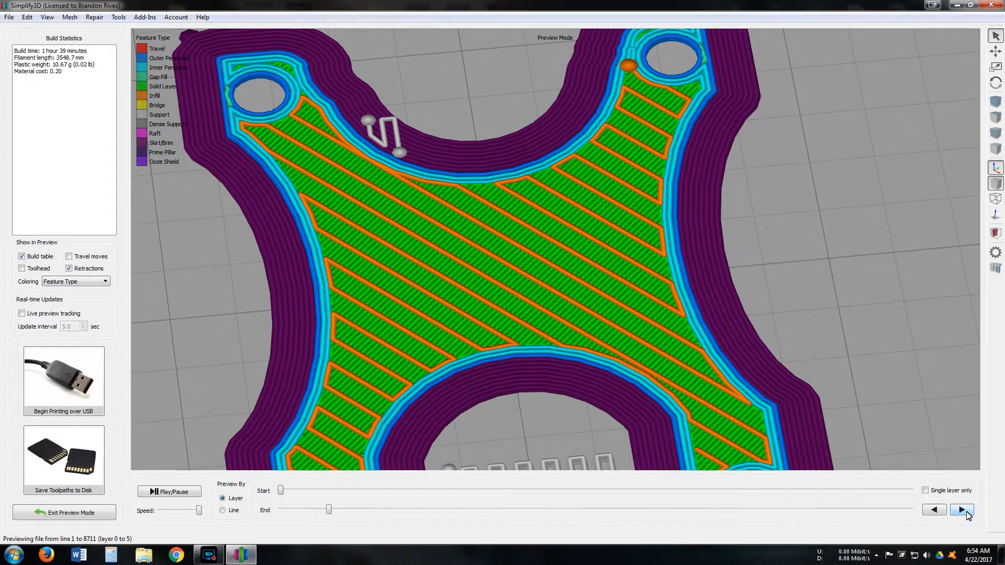
- Leave the preview and set Process1's outline/perimeter shells back to 2
left_click(68, 514)
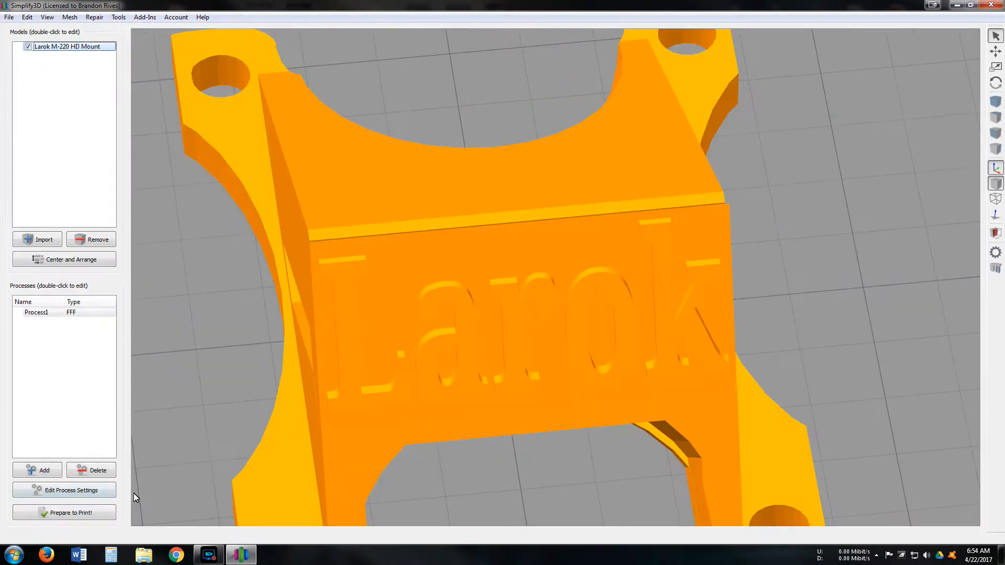
left_click(69, 312)
double_click(70, 312)
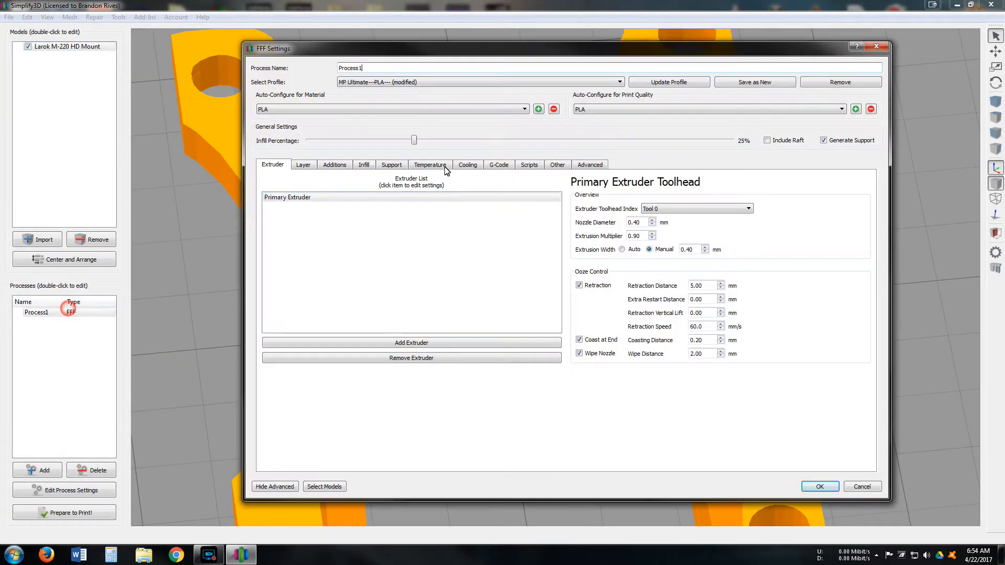
left_click(304, 165)
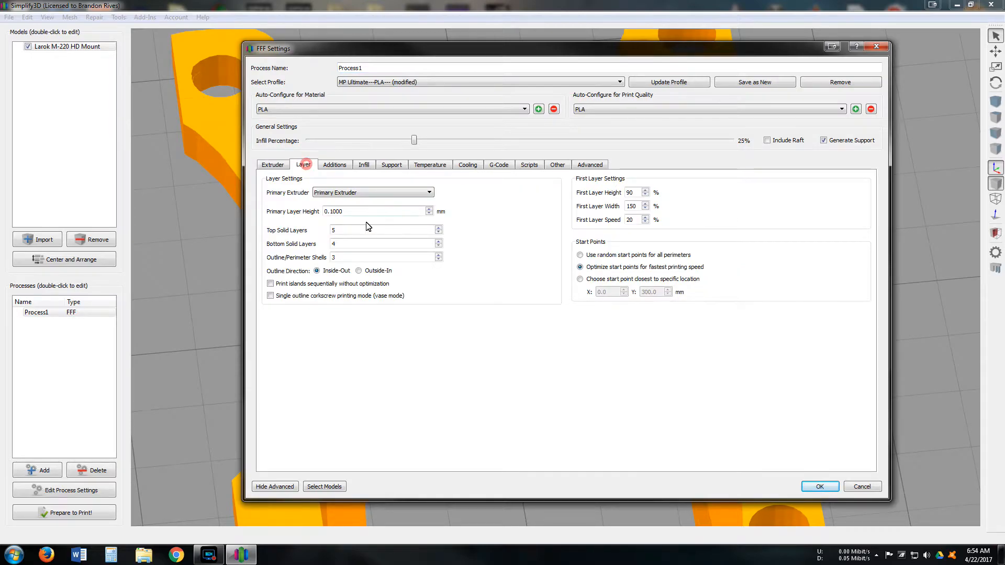
left_click(437, 259)
- Check the skirt/brim offset and outline settings, and apply the process settings
left_click(336, 166)
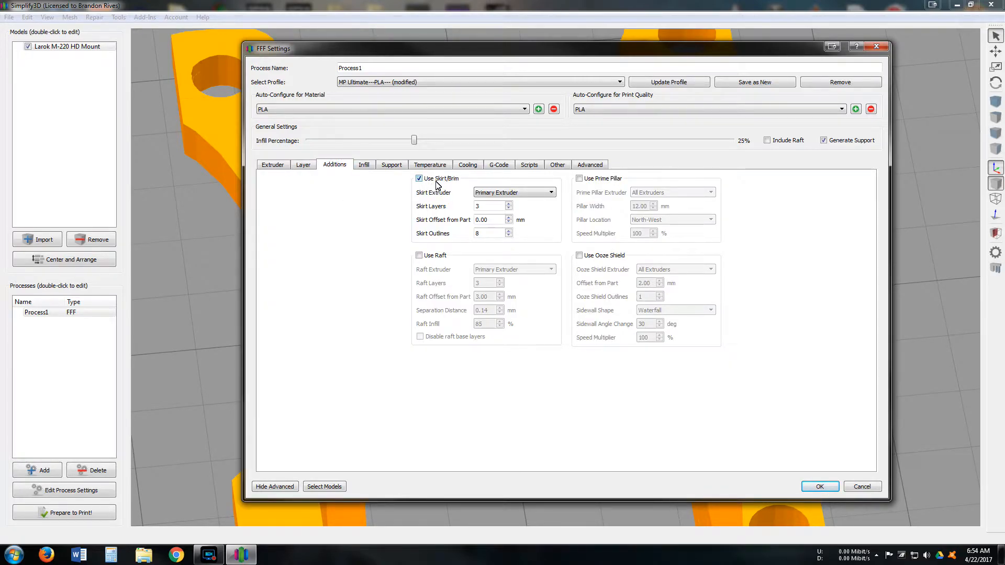
mouse_move(438, 183)
left_click_drag(494, 220, 474, 220)
left_click(407, 219)
left_click(479, 236)
left_click(820, 487)
- Regenerate the print preview and examine the brim attached around the mount's edges
left_click(74, 513)
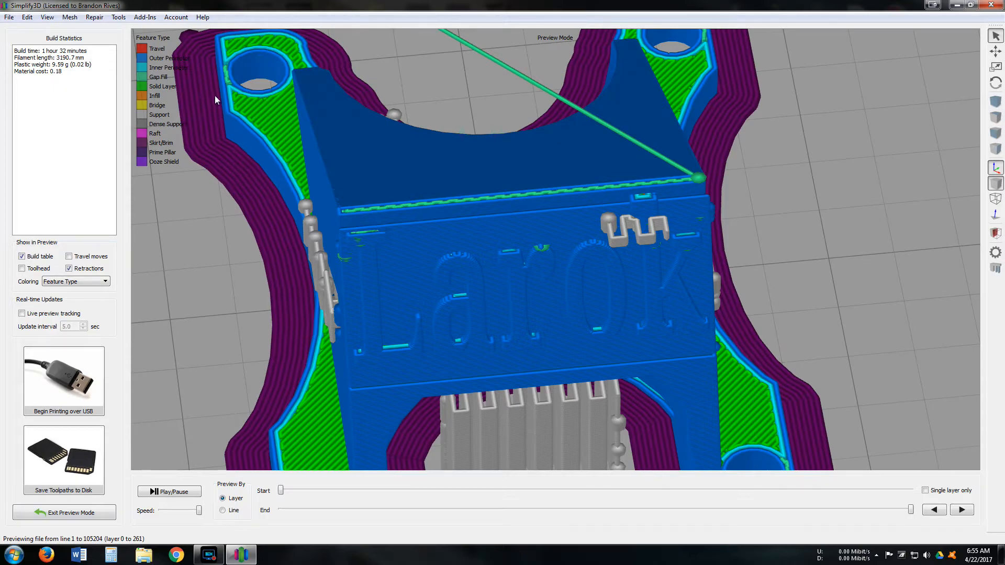
left_click(282, 216)
left_click(278, 230)
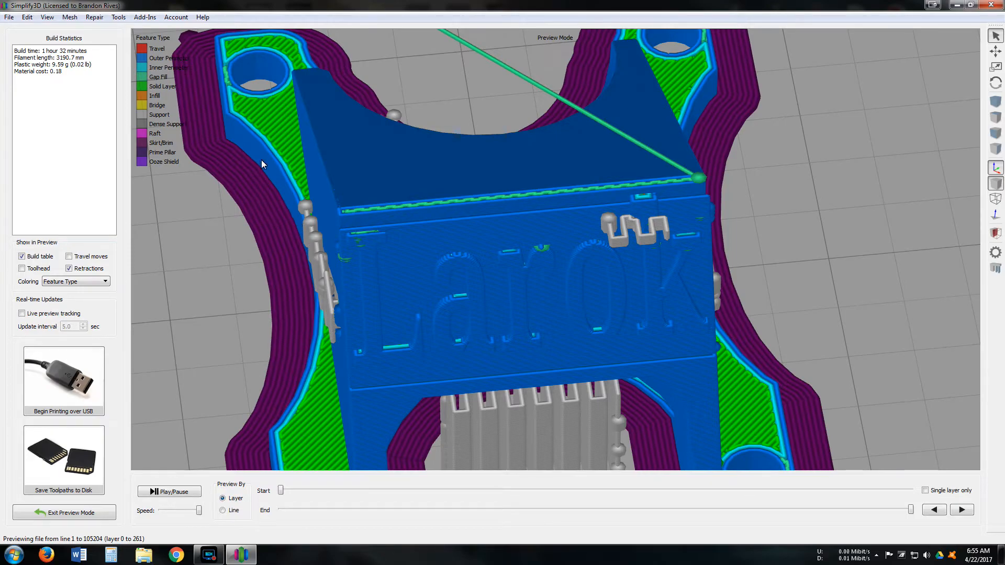
scroll(293, 175, "down", 4)
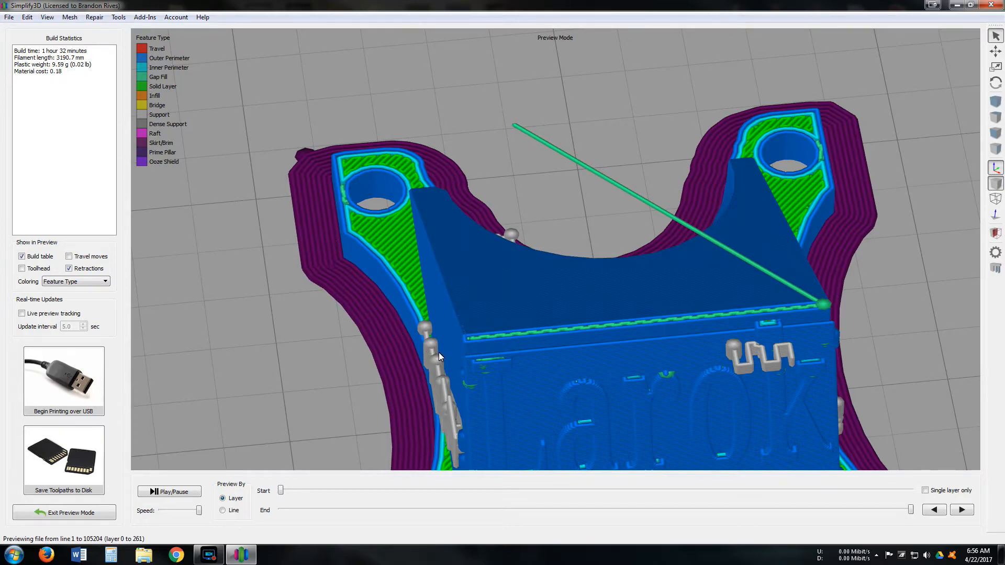
right_click_drag(312, 235, 428, 229)
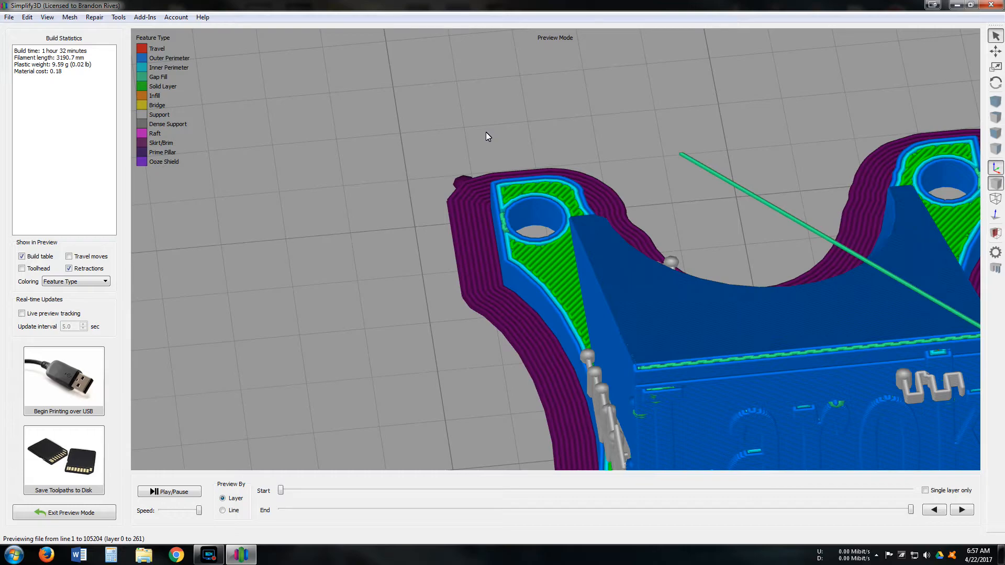
- Set Process1's skirt offset from part to 5 mm and apply the change
left_click(71, 514)
double_click(69, 312)
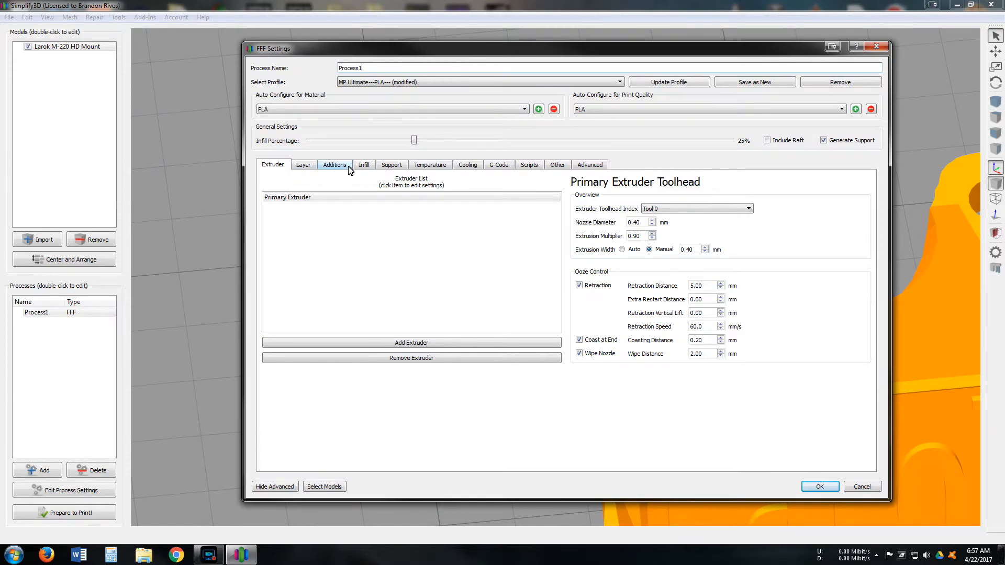
left_click(337, 165)
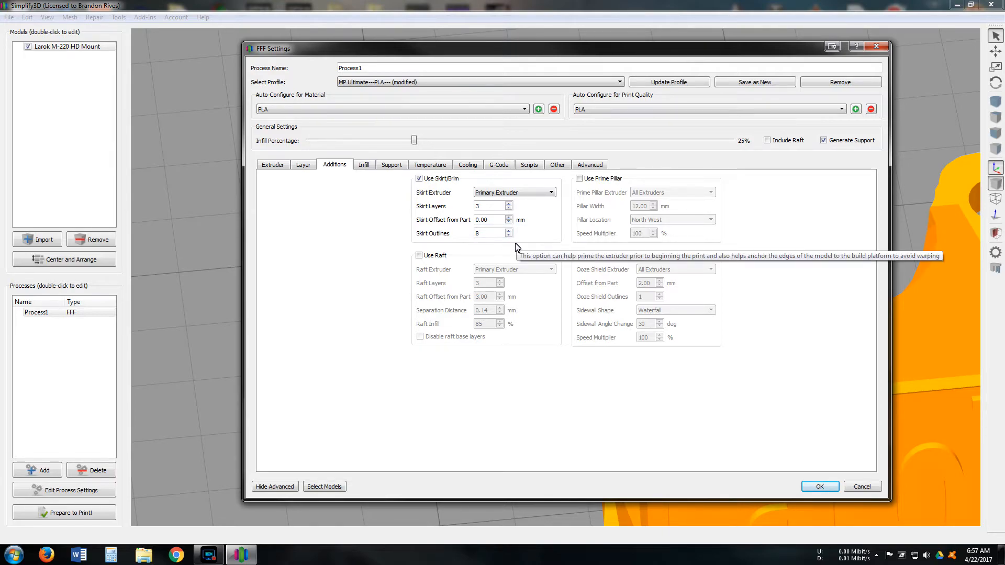
left_click_drag(496, 220, 461, 225)
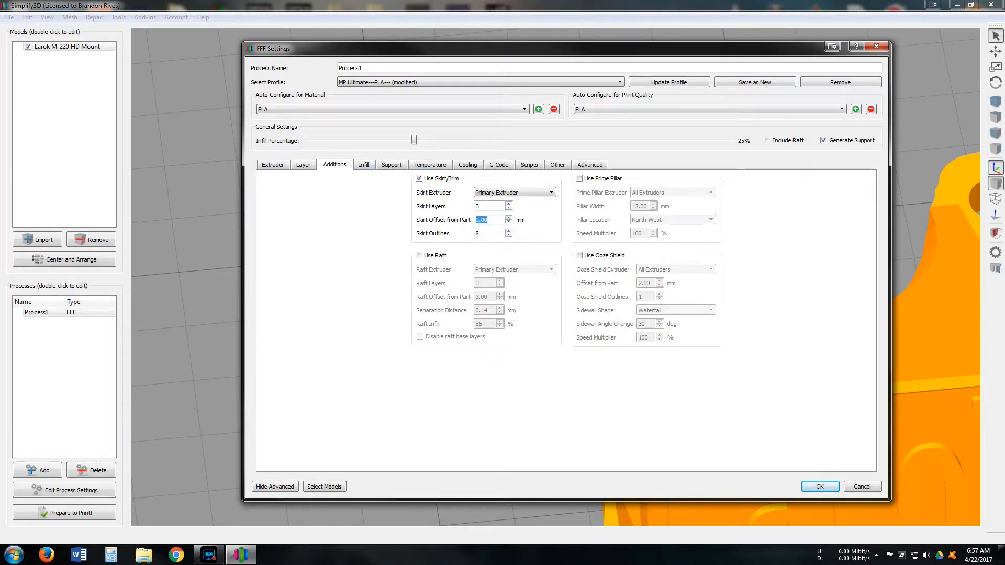
type("5")
left_click(385, 369)
left_click(813, 487)
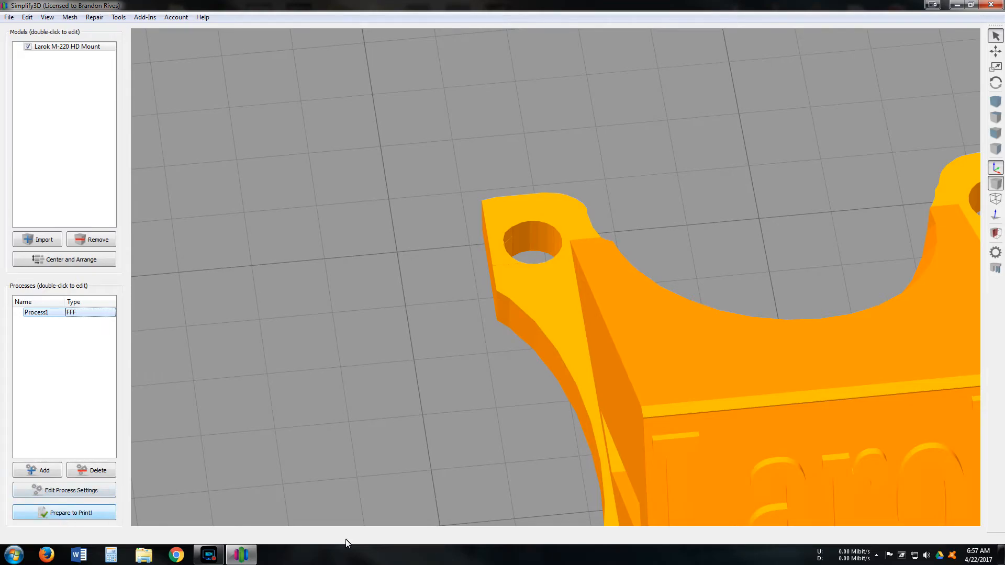
- Set Process1's skirt layers to 1 and regenerate the preview to view the skirt around the whole mount
double_click(60, 314)
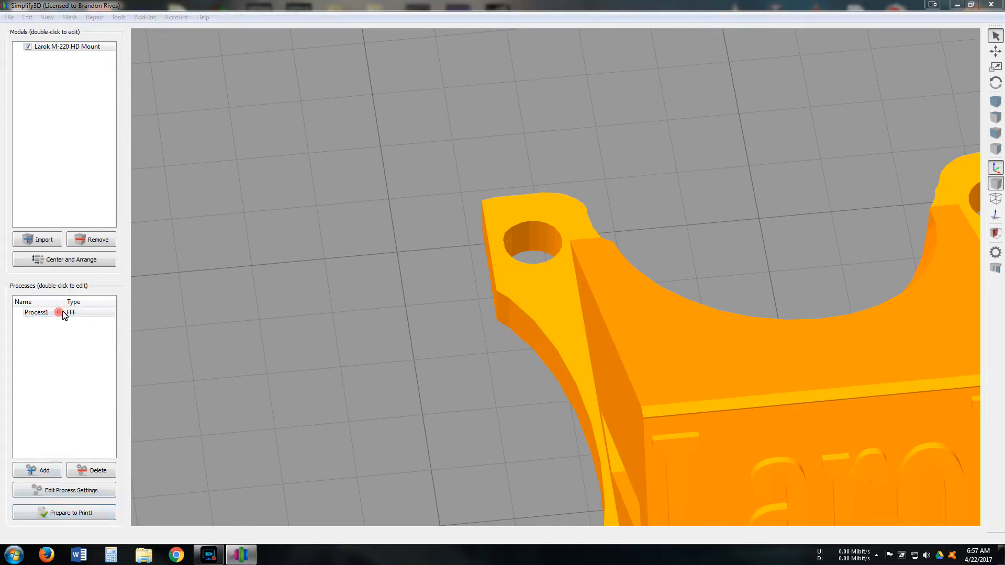
left_click(303, 165)
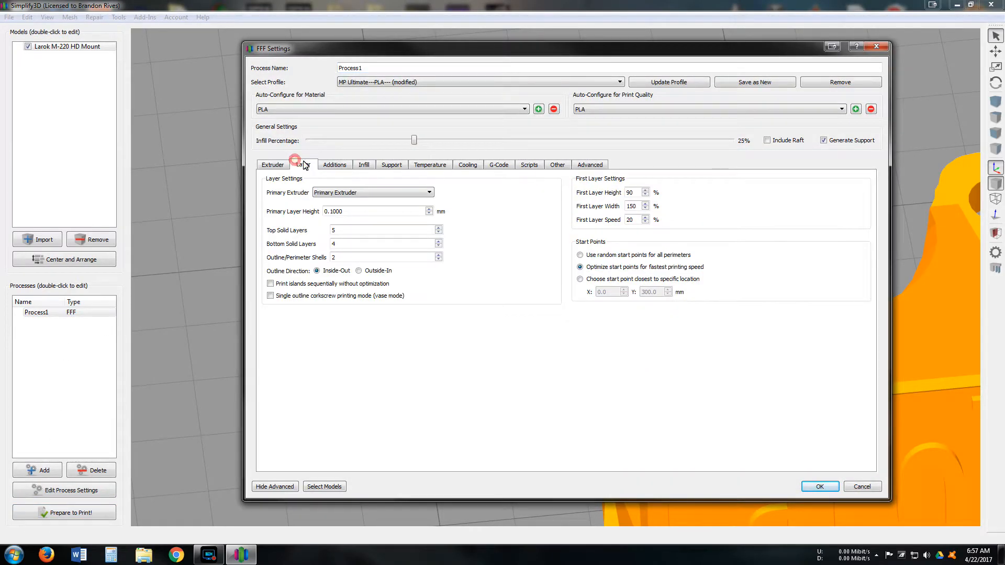
left_click(334, 164)
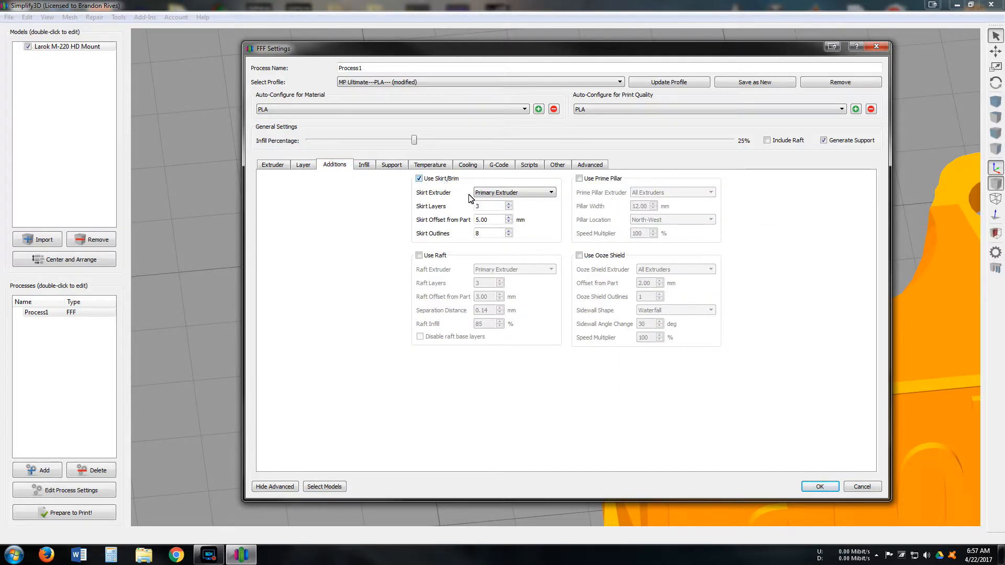
left_click_drag(497, 207, 441, 208)
type("1")
left_click(541, 223)
left_click(819, 487)
left_click(97, 514)
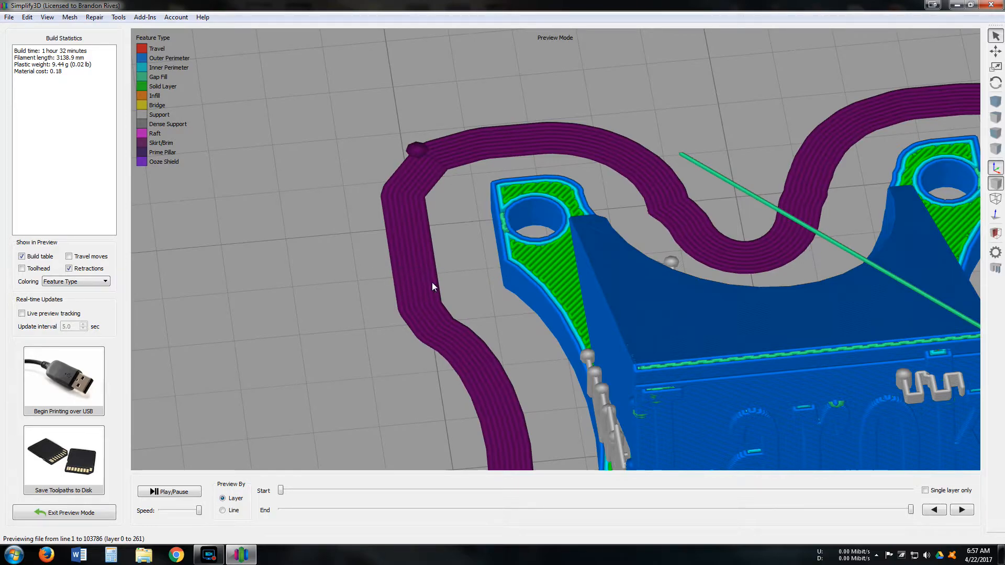
scroll(551, 347, "down", 5)
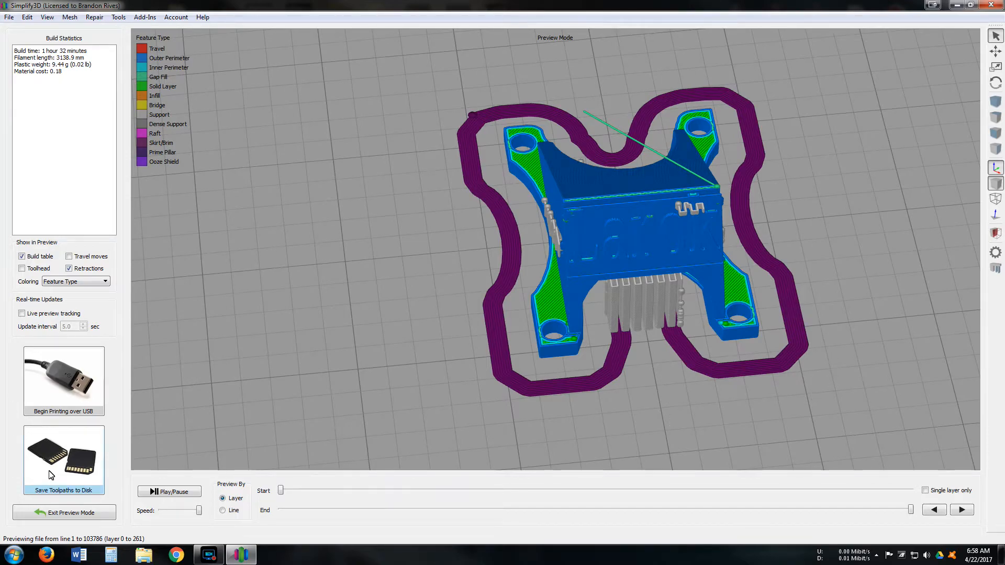
- Turn off Process1's skirt/brim, enable the raft with its default values, and apply the change
left_click(59, 514)
double_click(71, 311)
left_click(334, 164)
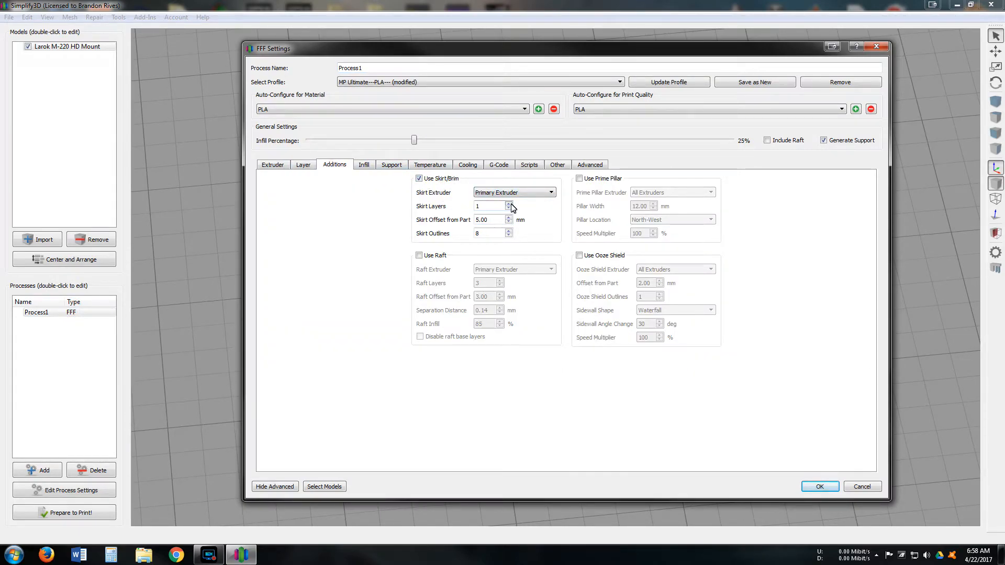
left_click(419, 177)
left_click(419, 179)
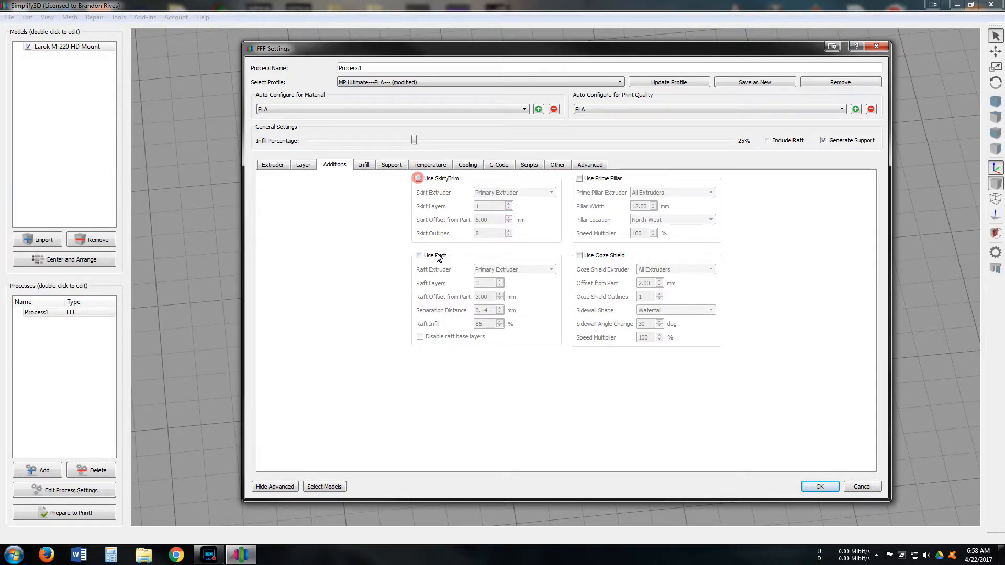
left_click(419, 256)
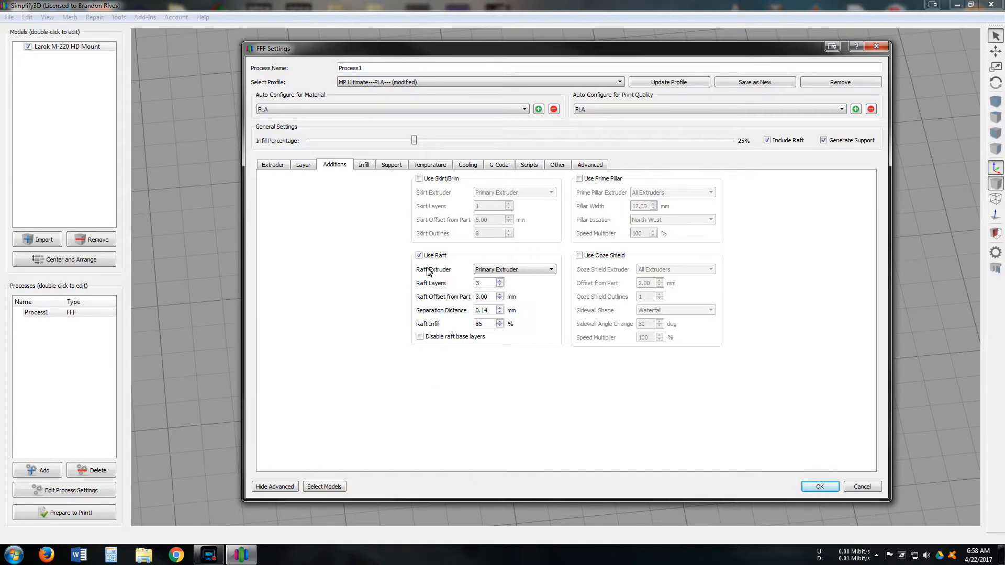
left_click(819, 487)
- Generate the print preview and examine the raft beneath the mount from a low side angle
left_click(65, 514)
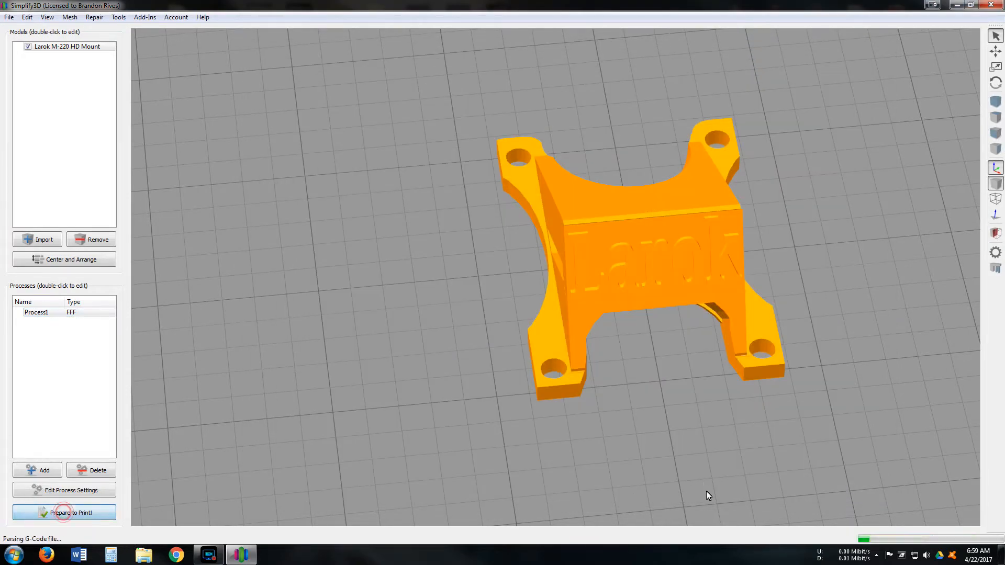
left_click_drag(649, 368, 608, 301)
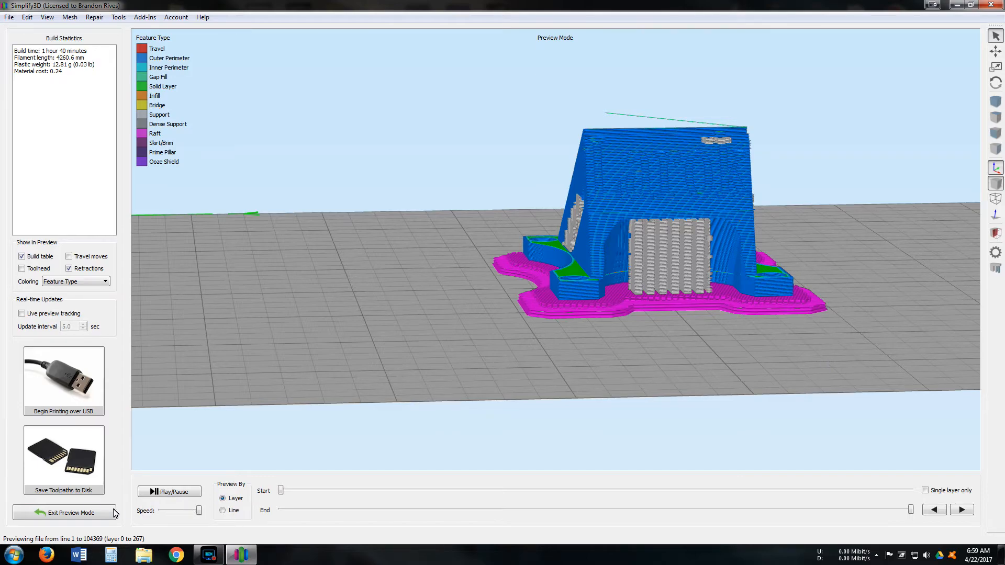
left_click(83, 513)
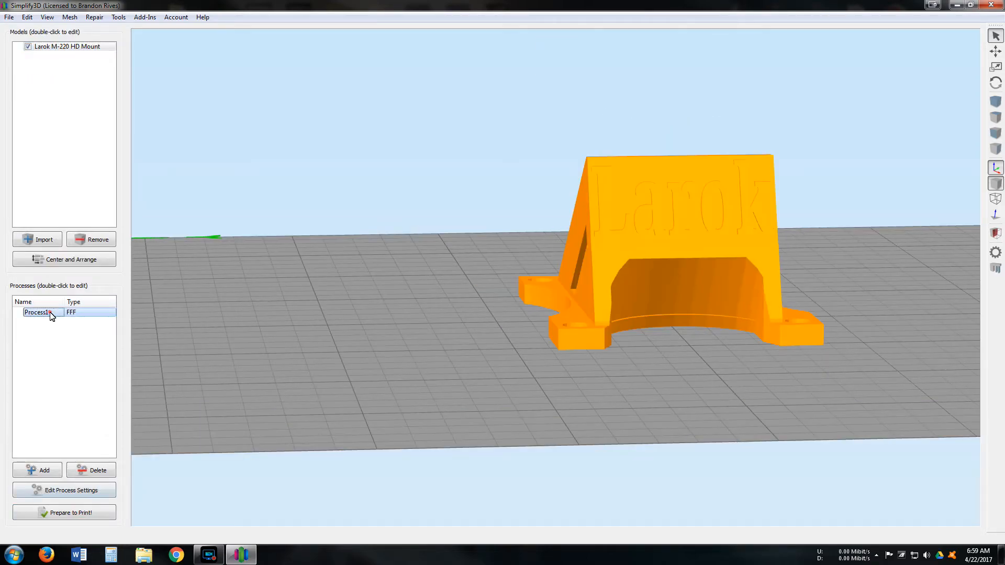
- Review Process1's infill settings, regenerate the preview, and cut it back to layer 140 to examine the internal infill
double_click(49, 313)
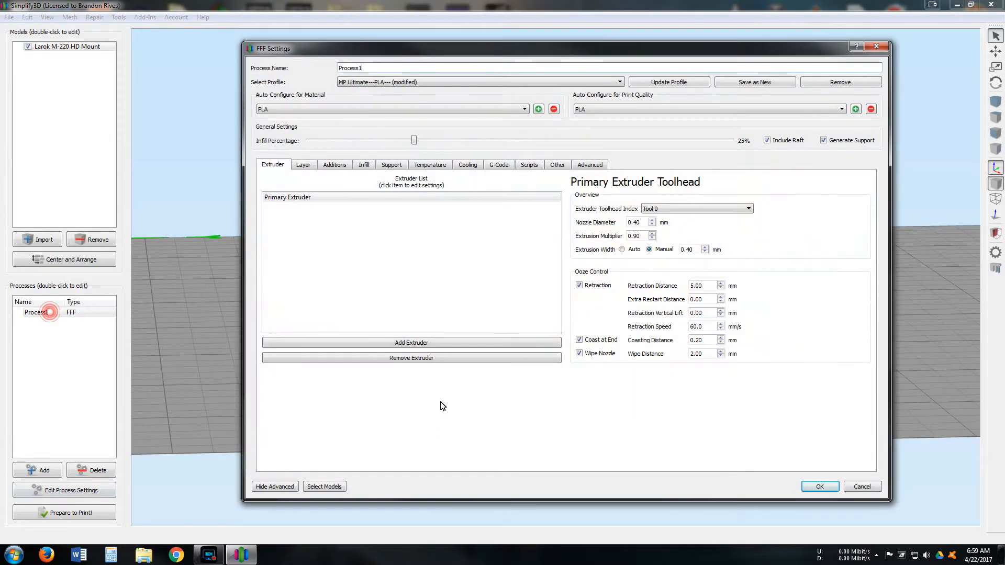
left_click(363, 166)
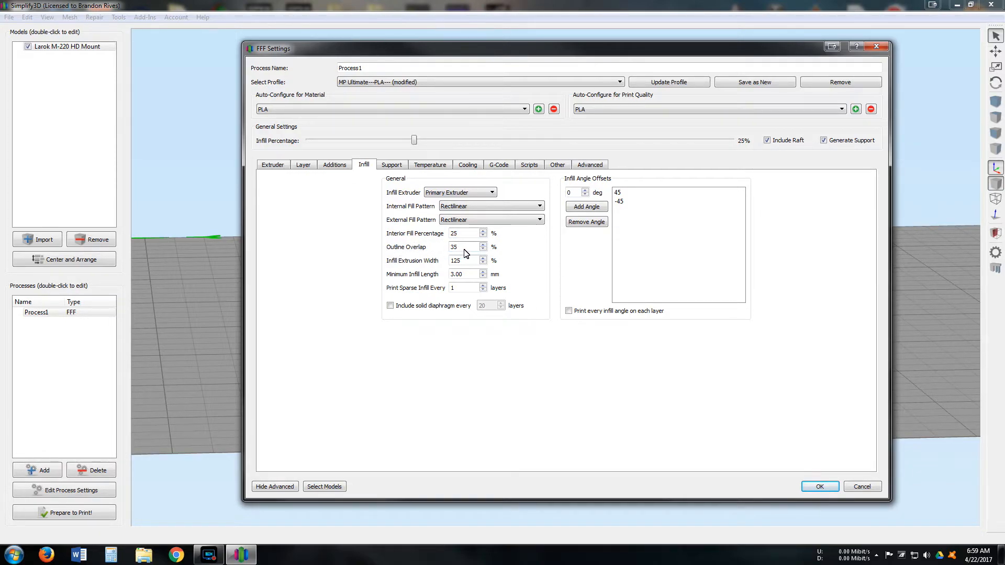
mouse_move(466, 253)
left_click(821, 487)
left_click(86, 512)
left_click_drag(608, 159, 529, 335)
left_click_drag(911, 509, 695, 512)
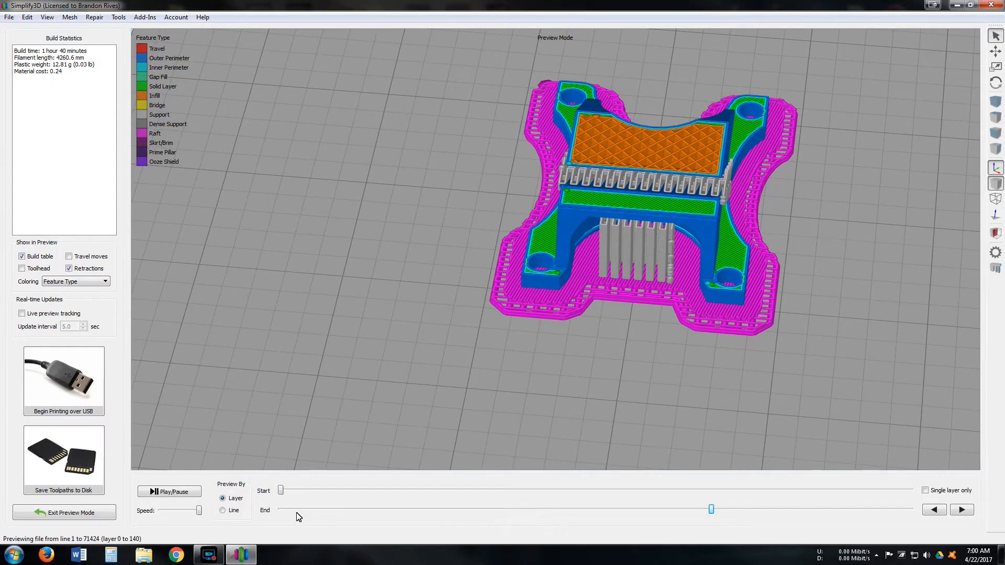
left_click(74, 512)
- Set Process1's infill to 100%, replace the raft with the skirt/brim, and apply the settings
double_click(86, 314)
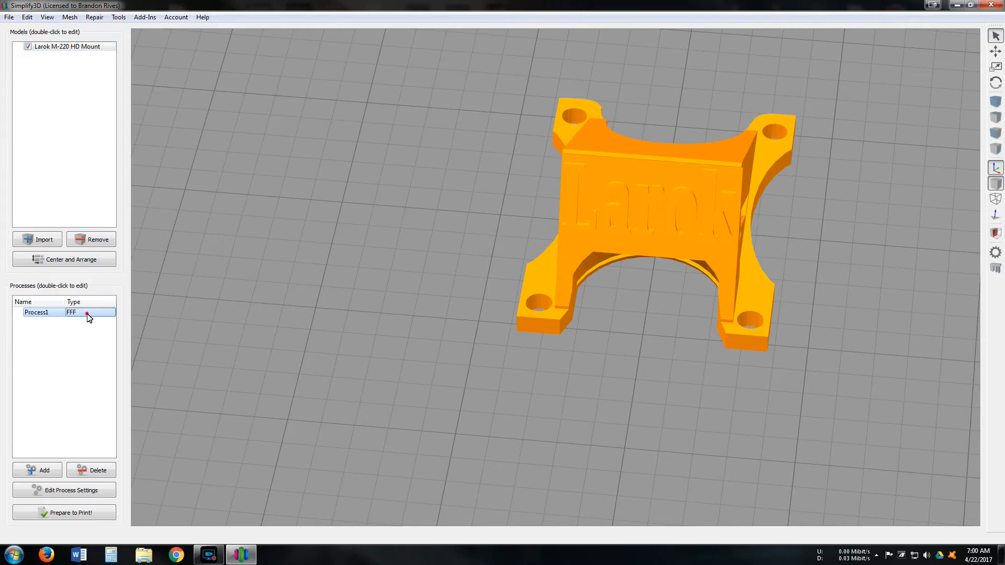
left_click_drag(415, 140, 796, 153)
left_click(331, 165)
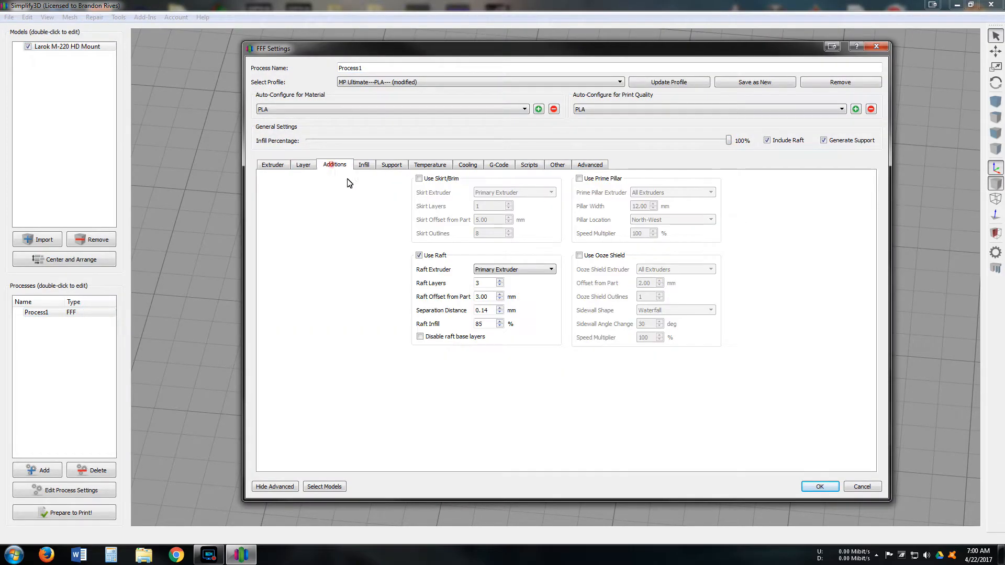
left_click(418, 255)
left_click(419, 179)
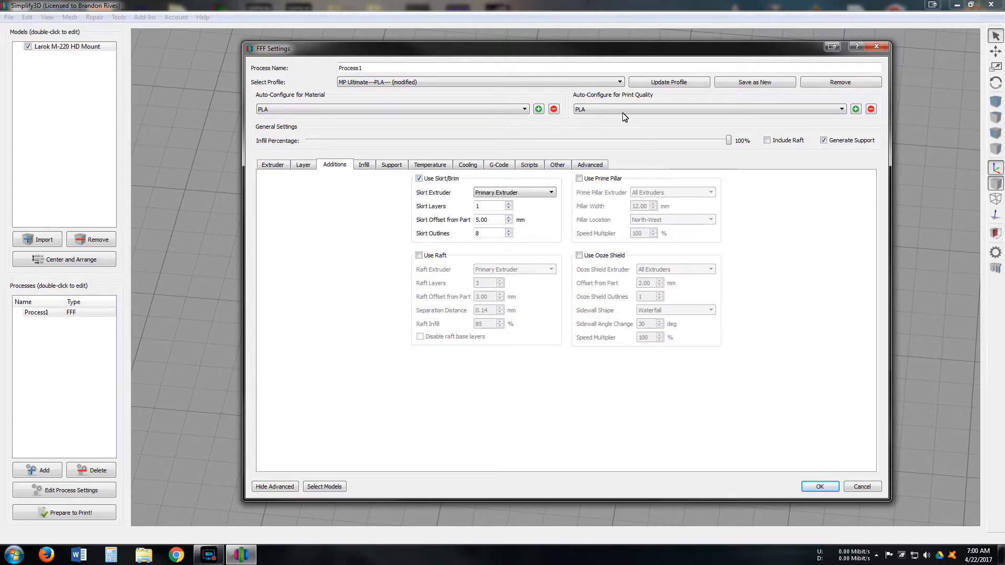
left_click(364, 164)
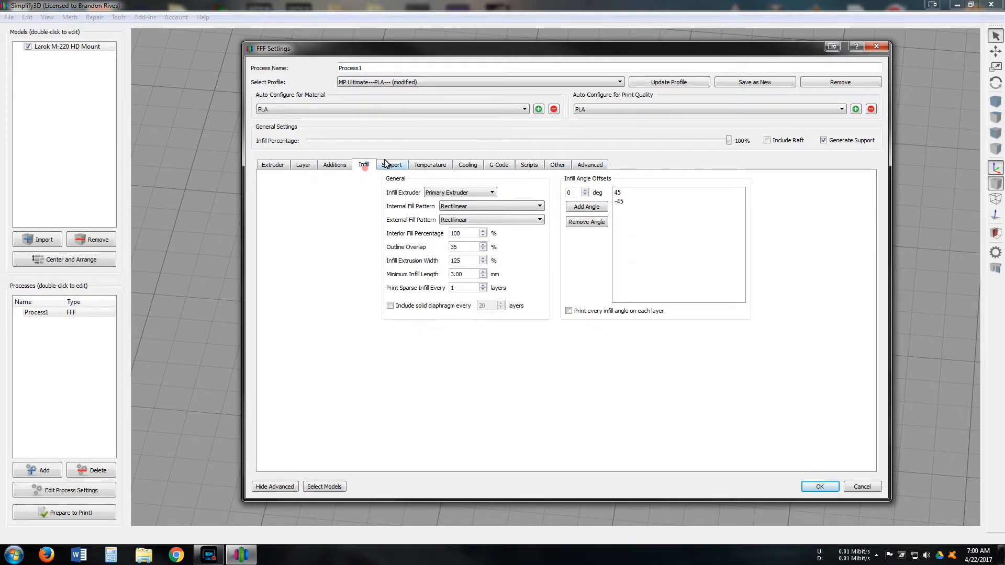
double_click(462, 234)
left_click(831, 491)
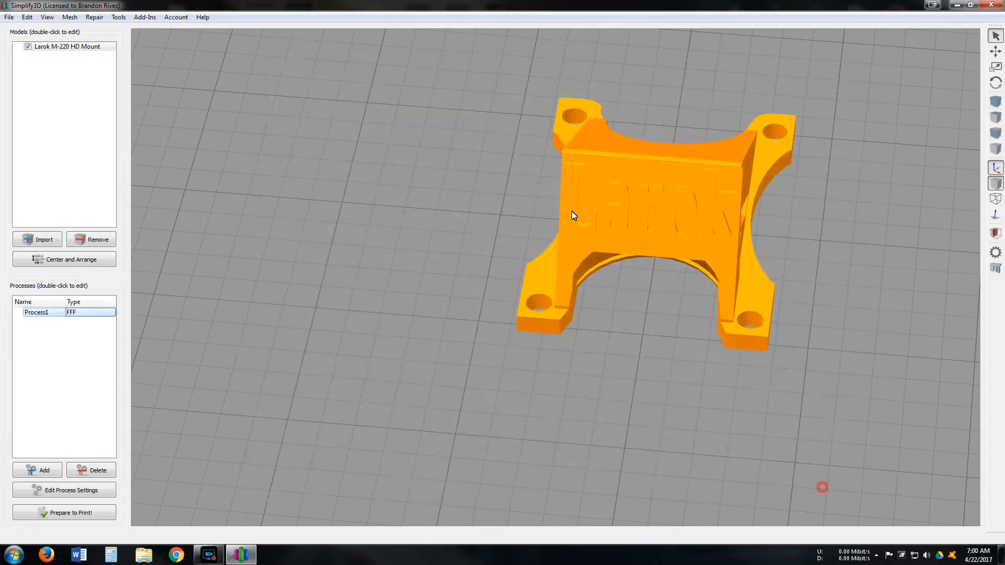
- Regenerate the print preview and cut it back to layer 177 to examine the 100% infill inside the mount
left_click(90, 513)
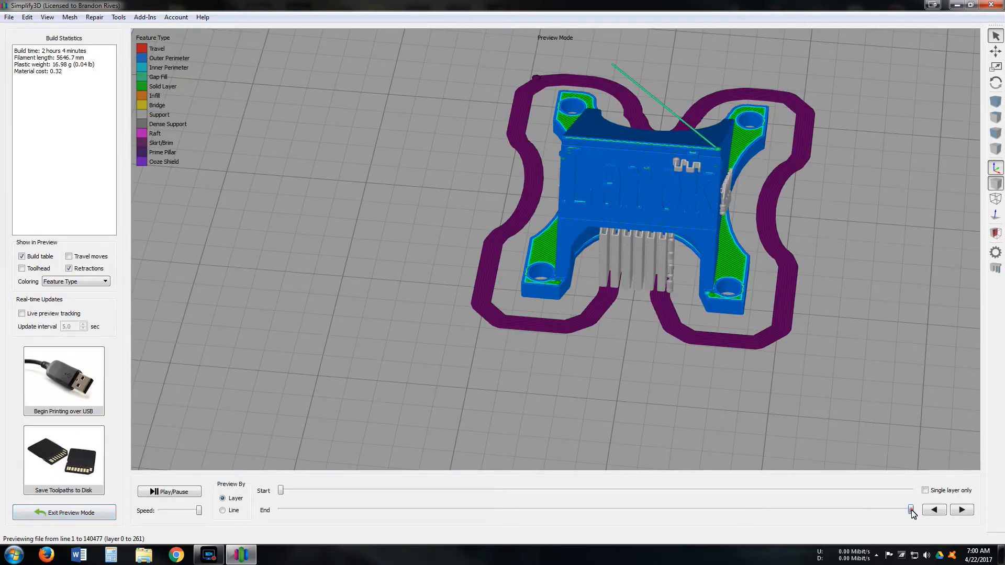
left_click(907, 510)
left_click_drag(764, 146, 611, 153)
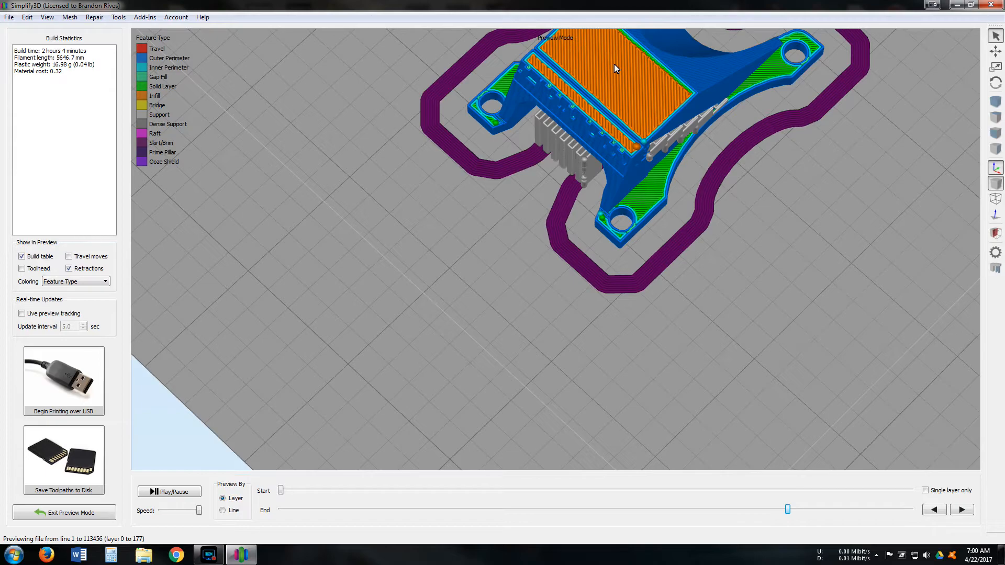
right_click_drag(742, 189, 743, 263)
left_click(77, 514)
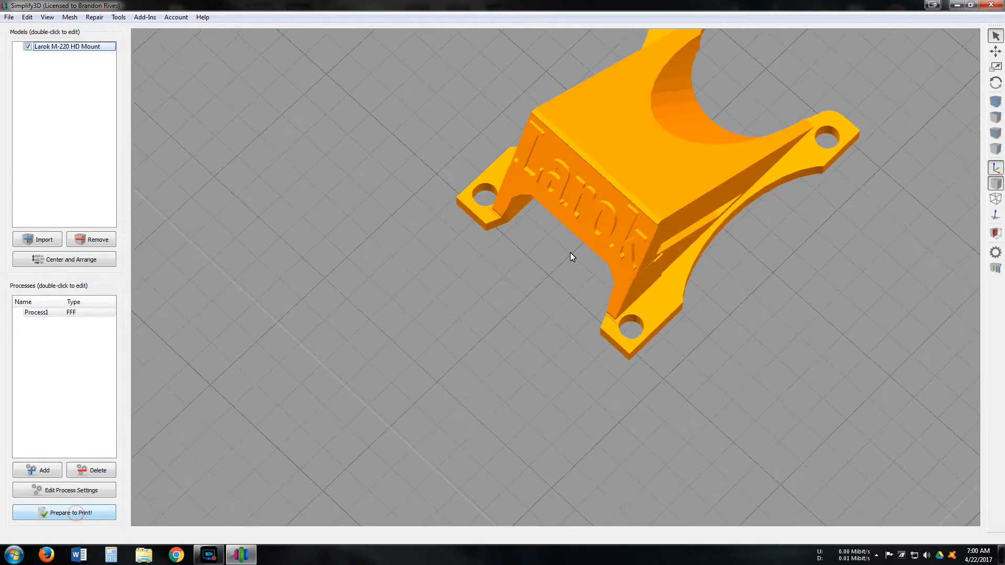
- Set Process1's infill to 25% with a Full Honeycomb internal fill pattern, and apply the change
left_click(48, 313)
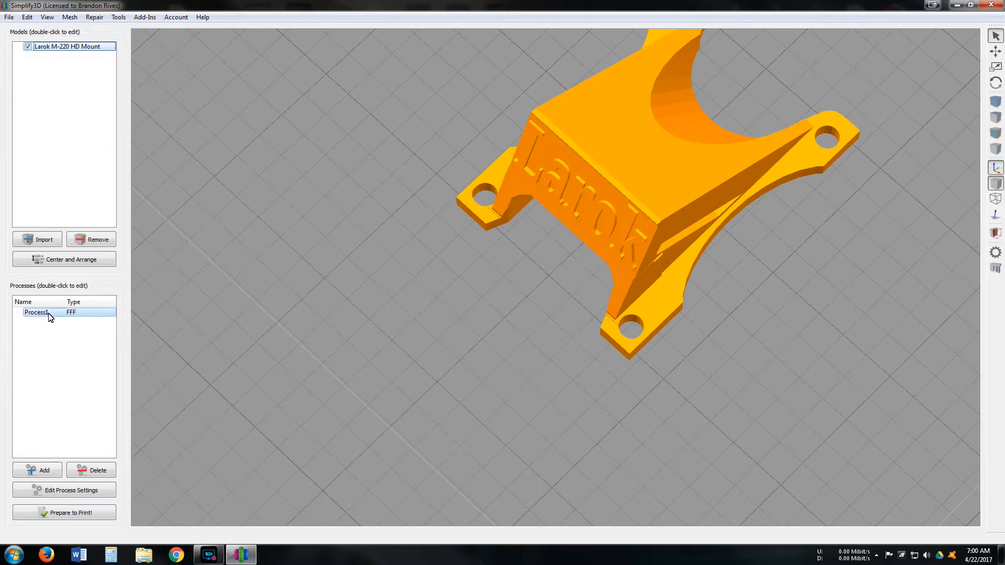
double_click(48, 312)
left_click_drag(728, 140, 413, 140)
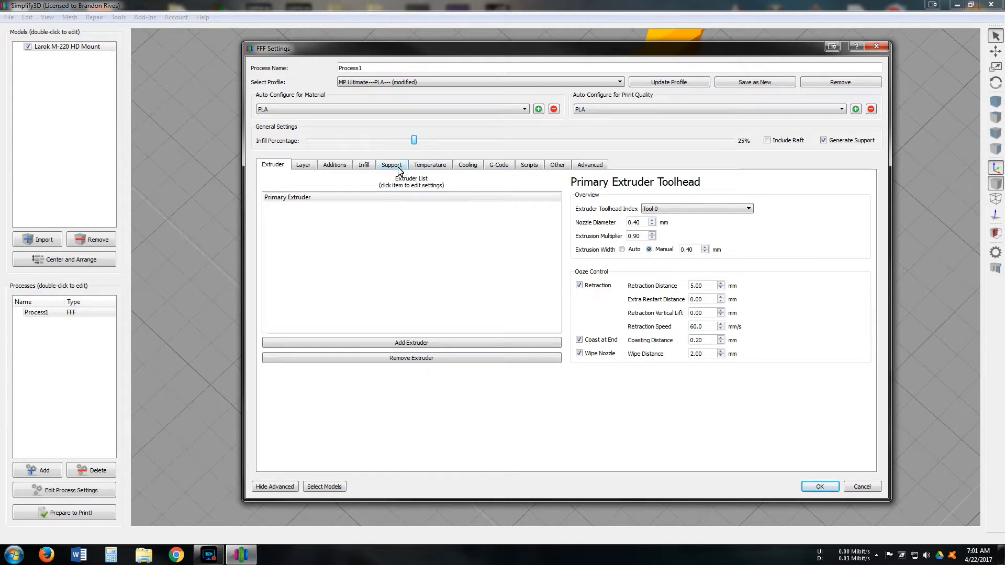
left_click(364, 165)
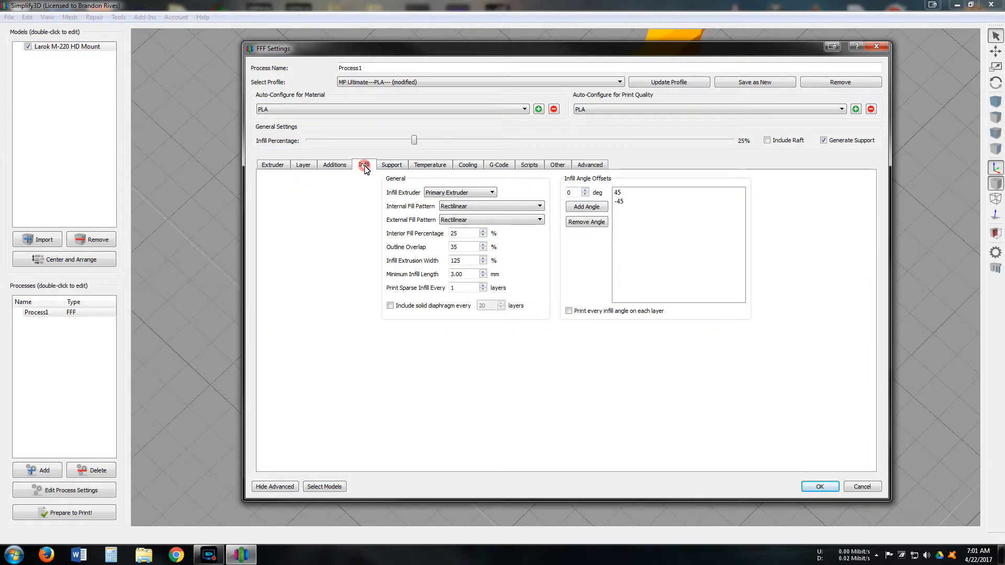
left_click(497, 208)
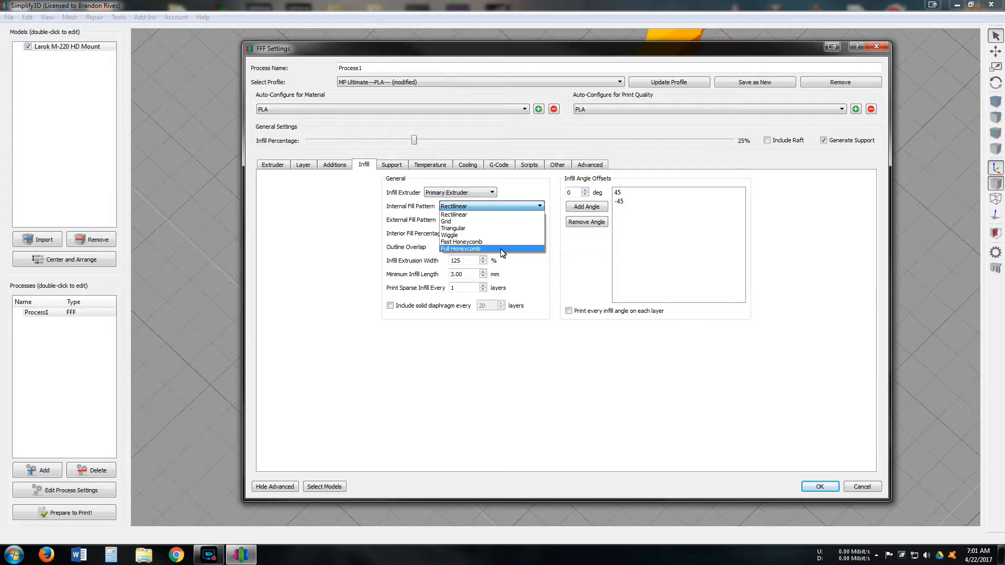
left_click(454, 249)
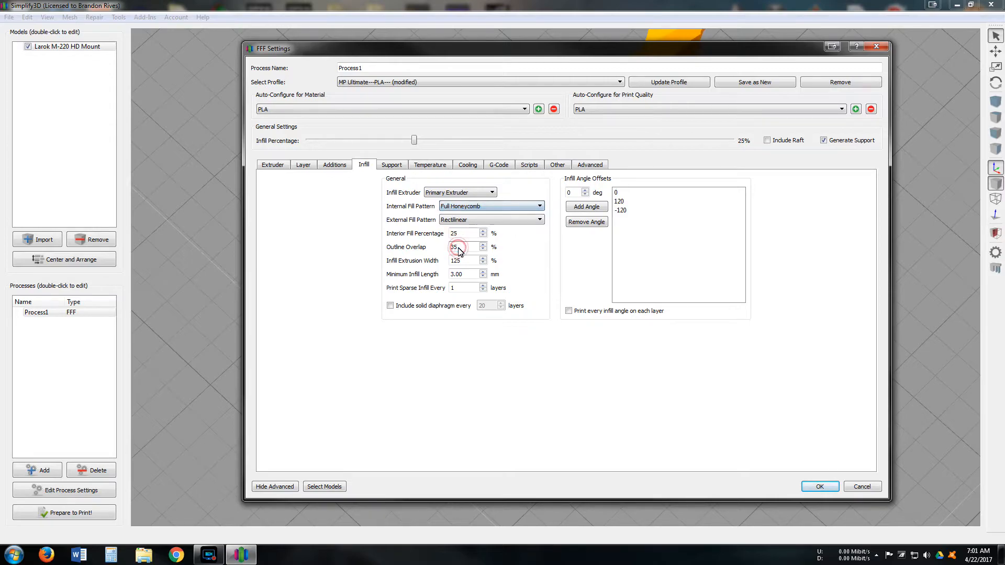
left_click(820, 486)
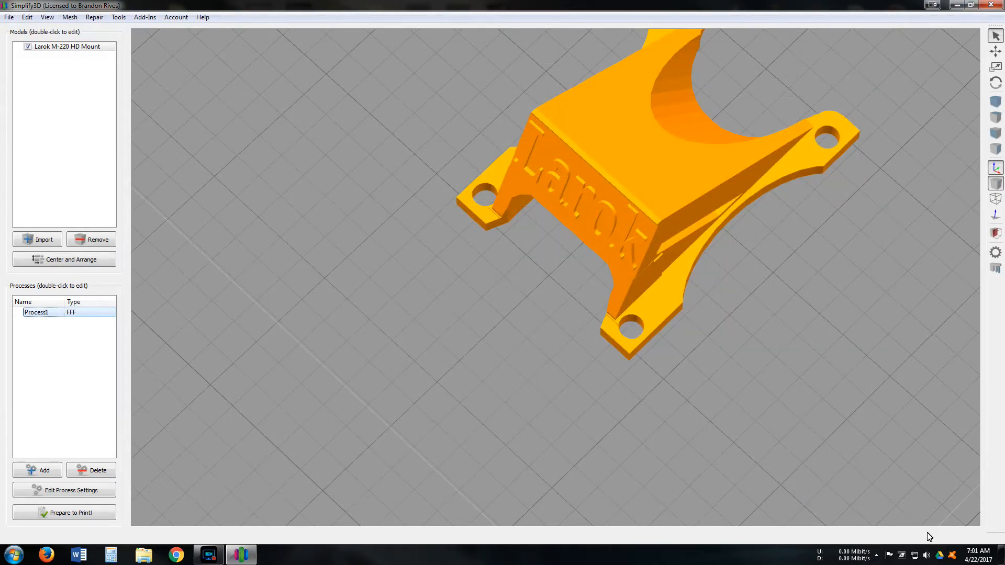
- Regenerate the preview, cut it back to layer 161, and examine the Full Honeycomb infill from several angles
left_click(107, 515)
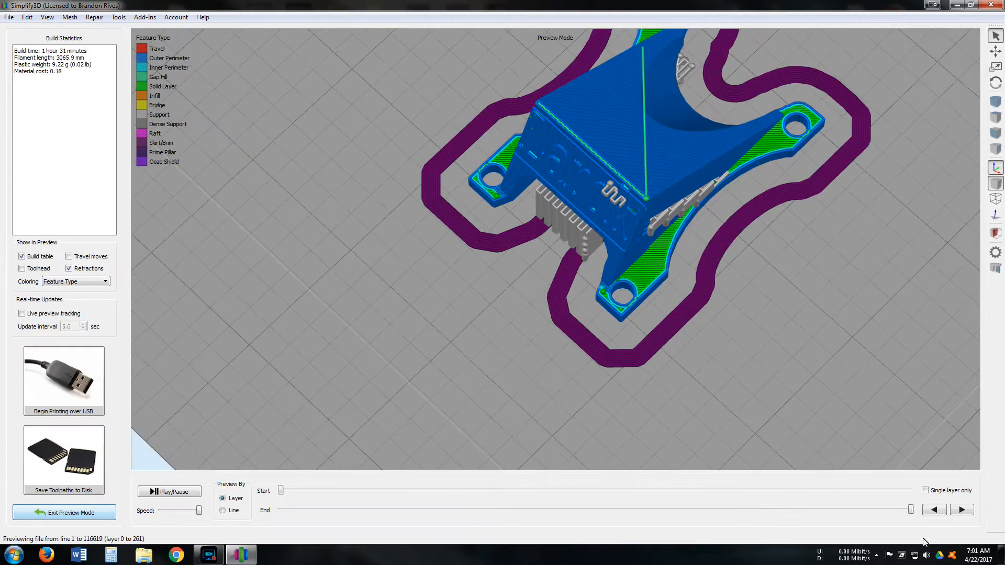
left_click_drag(909, 510, 759, 510)
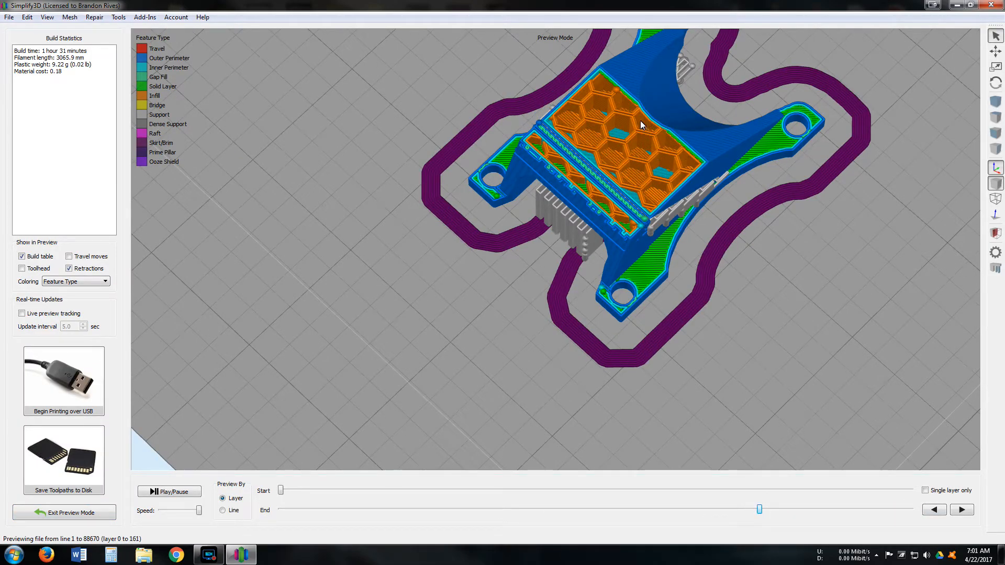
left_click_drag(718, 218, 482, 174)
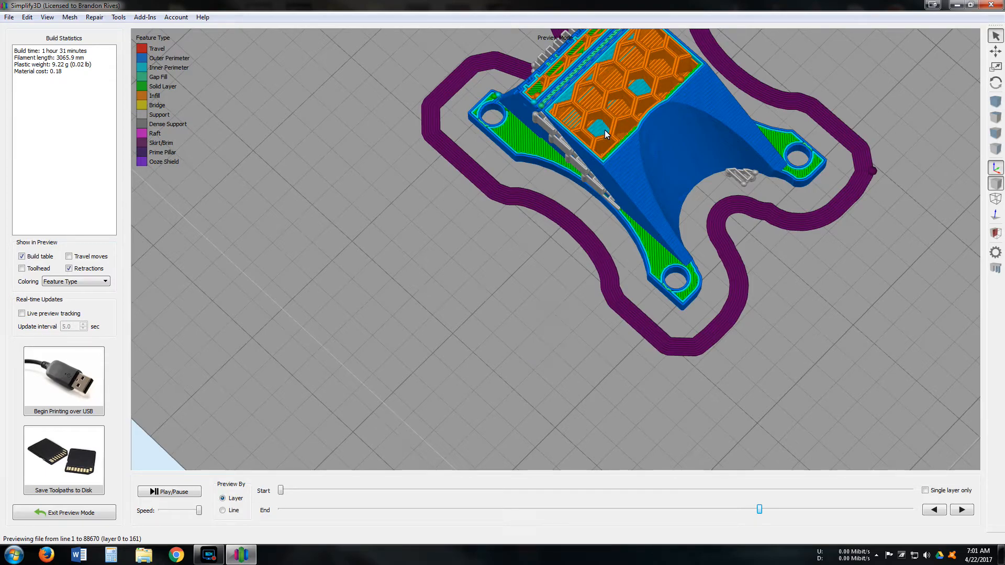
left_click_drag(490, 285, 601, 181)
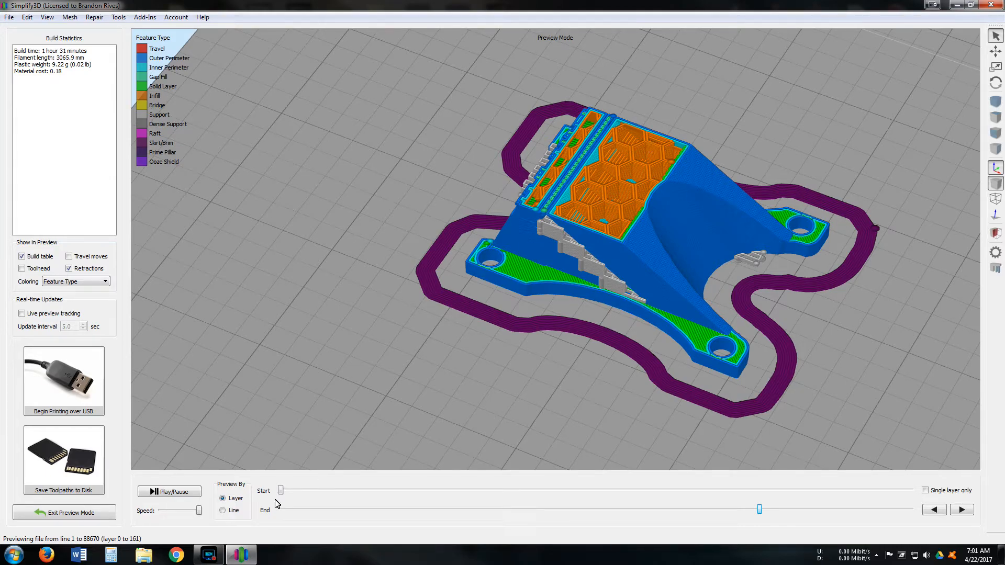
left_click(70, 513)
- Set Process1's internal fill pattern to Rectilinear
double_click(66, 313)
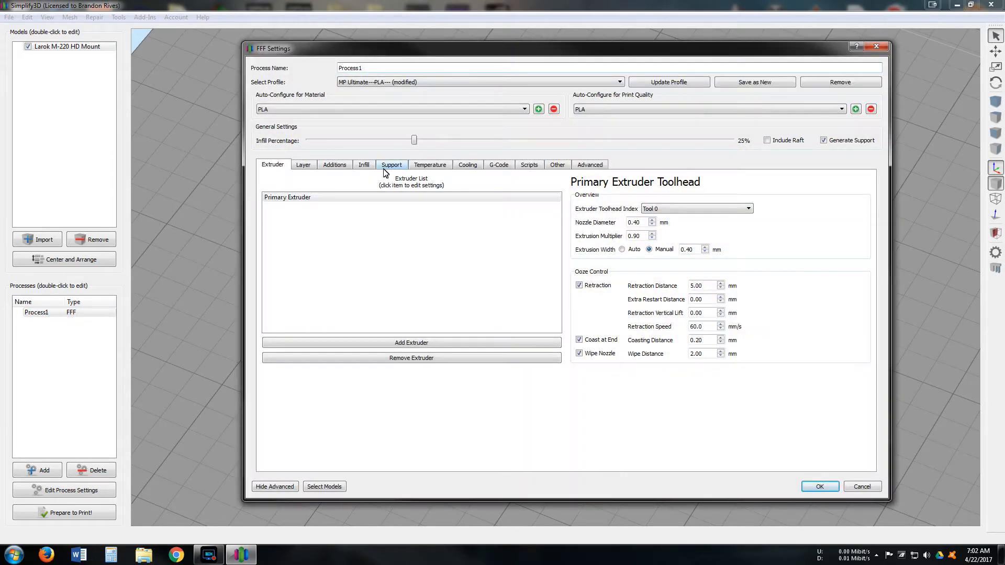
left_click(334, 165)
left_click(391, 165)
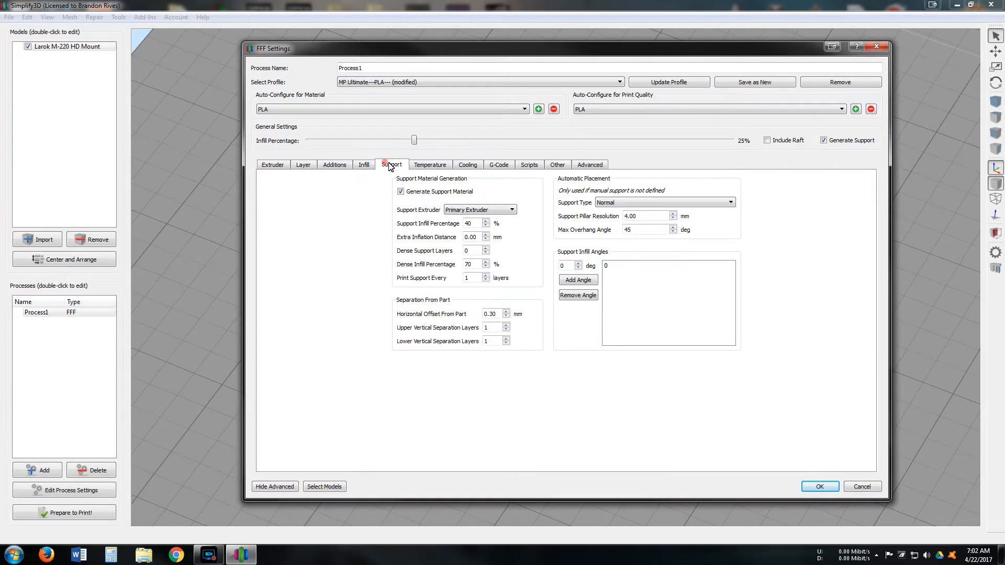
left_click(363, 165)
left_click(484, 193)
left_click(532, 191)
left_click(522, 204)
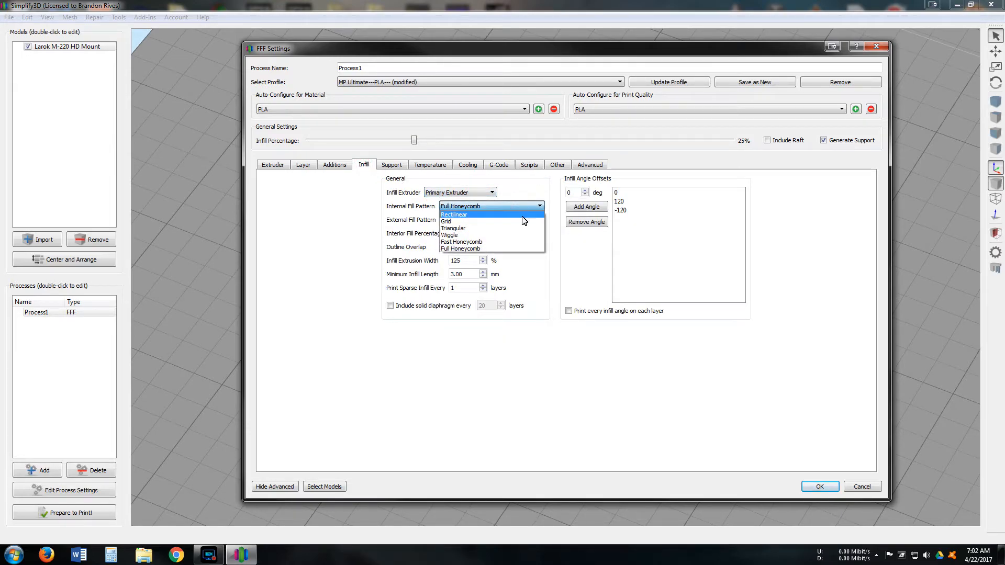
left_click(523, 215)
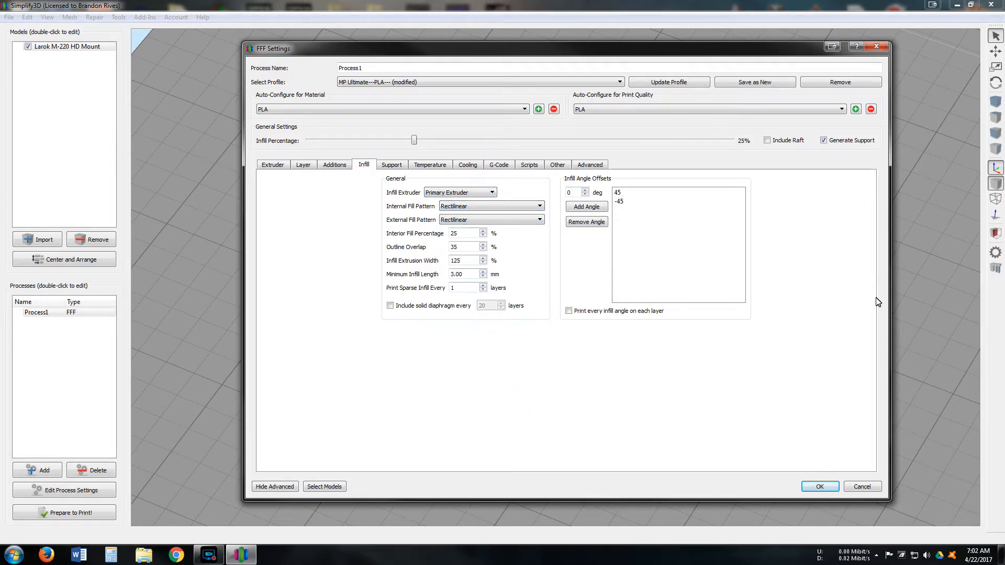
- Set Process1's internal fill pattern to Fast Honeycomb, apply it, and preview the infill cut back to layer 166
left_click(538, 208)
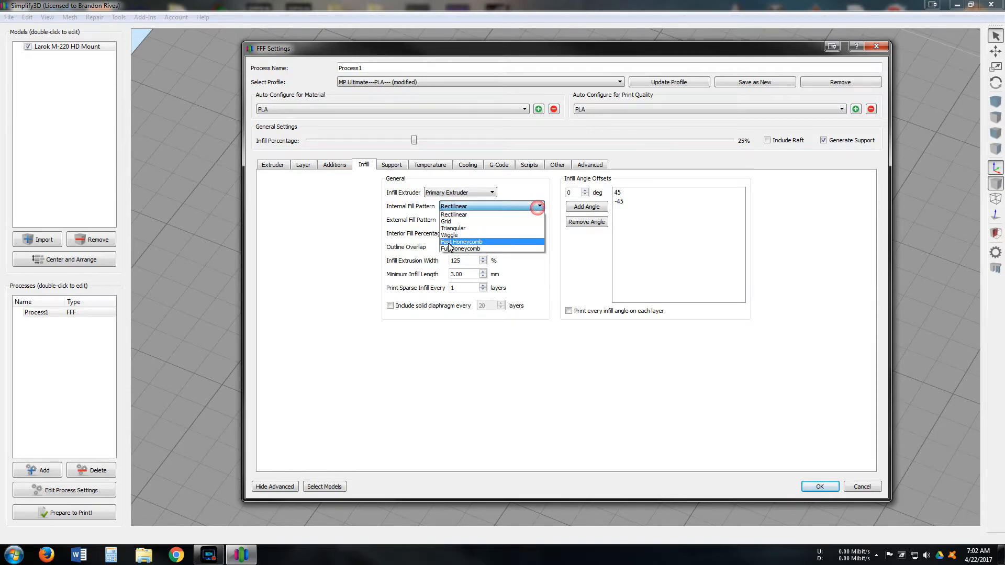
left_click(484, 242)
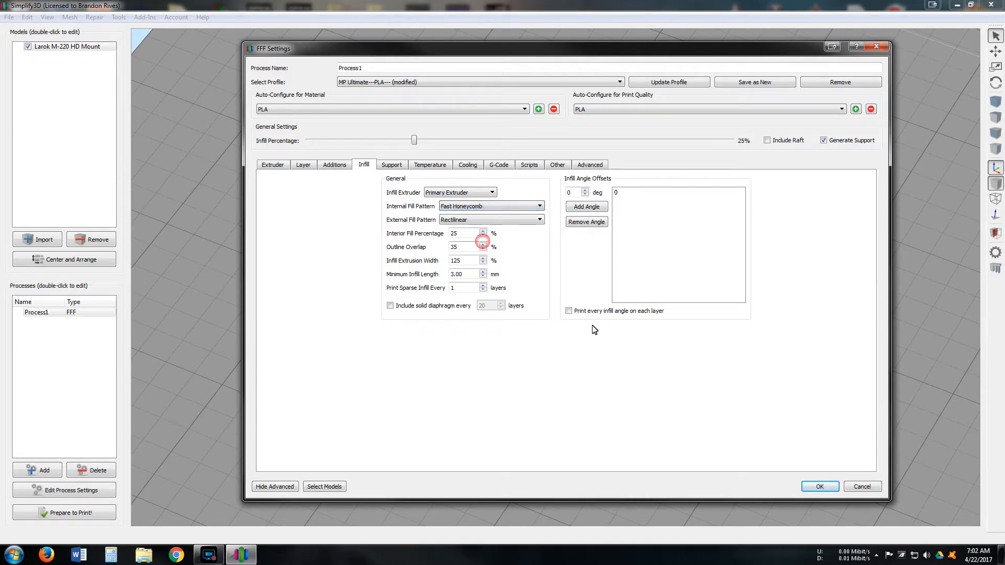
left_click(820, 486)
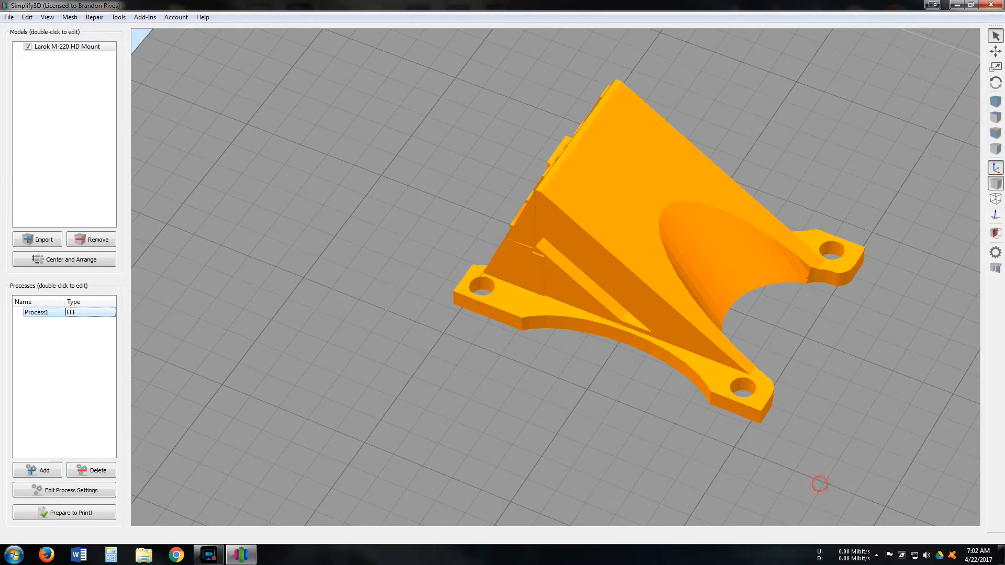
left_click(71, 512)
left_click_drag(908, 507, 771, 513)
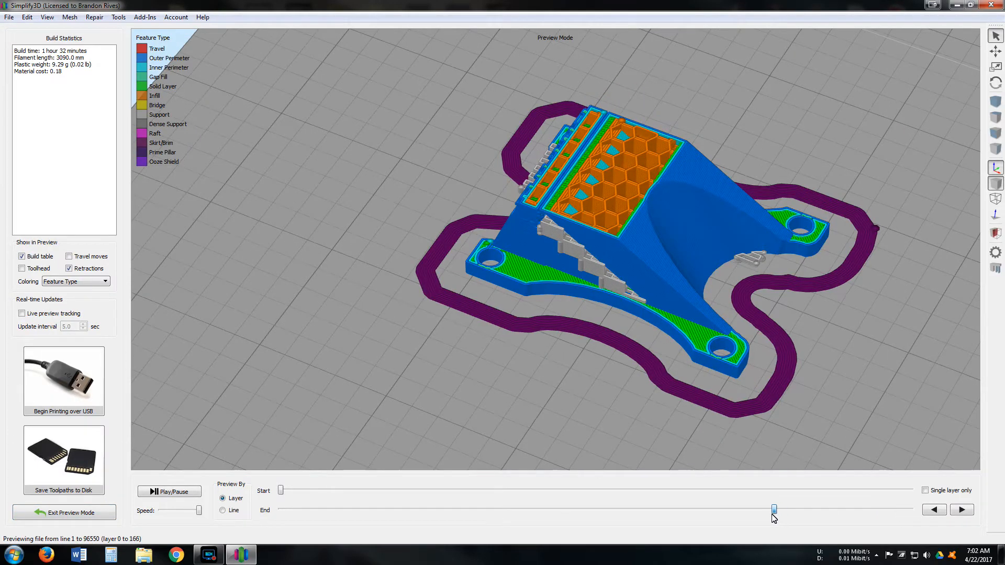
- Cut the preview back to layer 163 to examine the Fast Honeycomb infill, and leave the preview
left_click(934, 510)
left_click(933, 509)
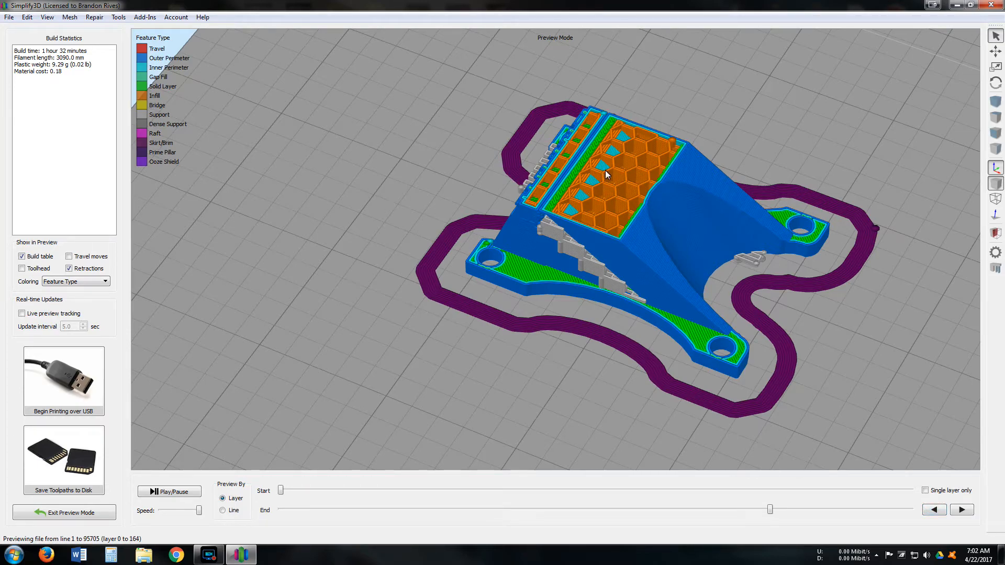
left_click(930, 511)
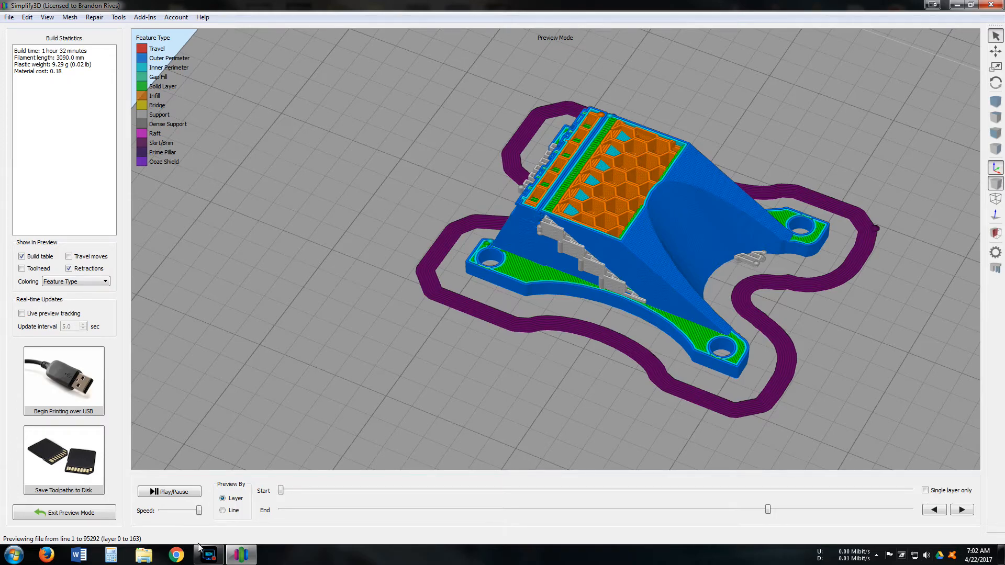
left_click(78, 516)
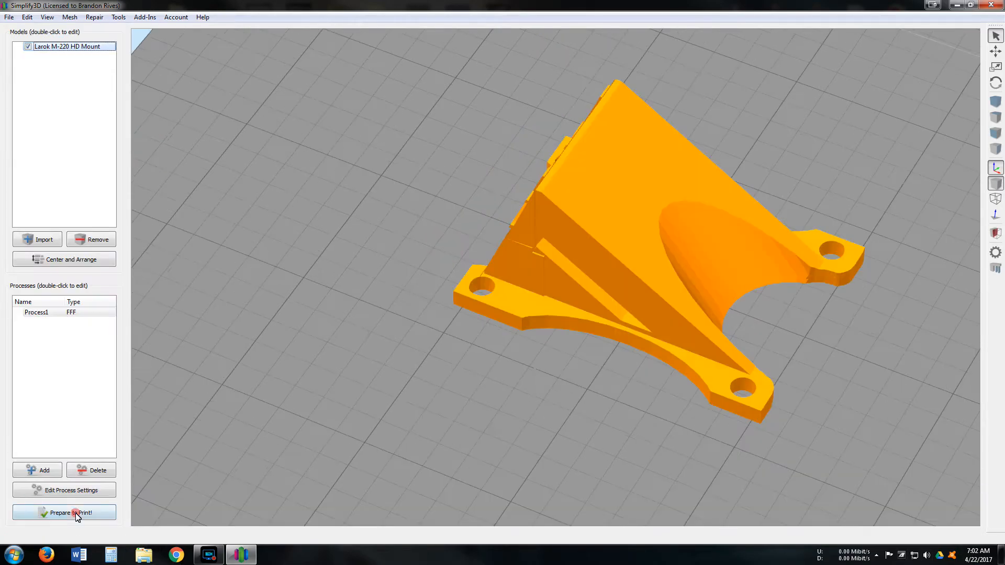
- Set Process1's internal fill pattern to Rectilinear, review its support material settings, and apply the change
double_click(48, 313)
left_click(392, 165)
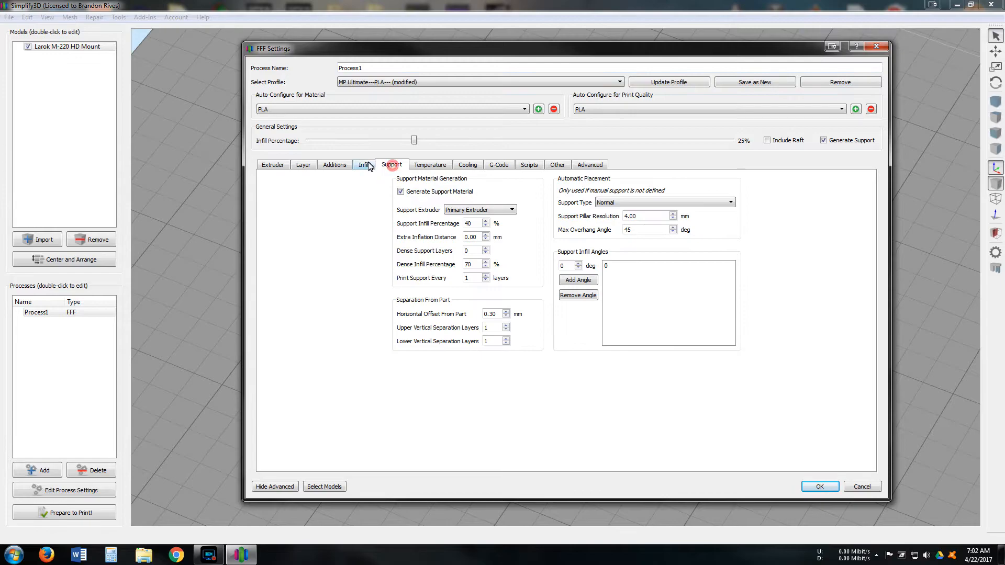
left_click(361, 166)
left_click(484, 208)
left_click(480, 211)
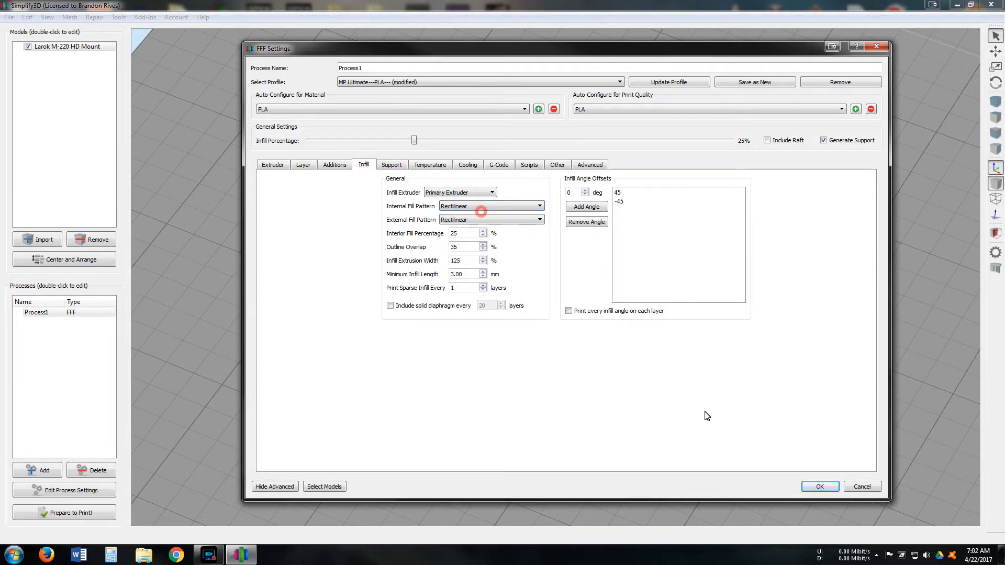
left_click(387, 166)
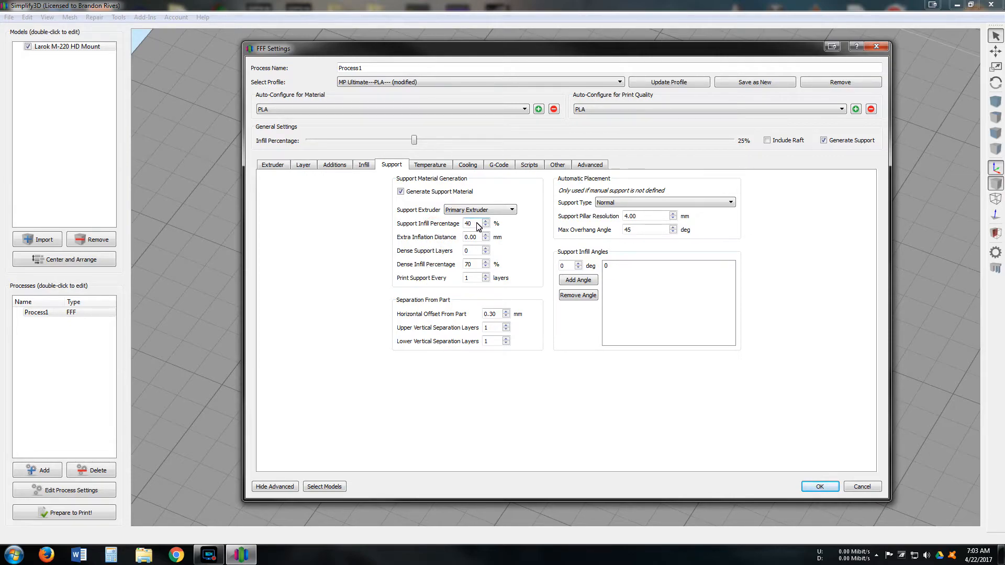
left_click(820, 487)
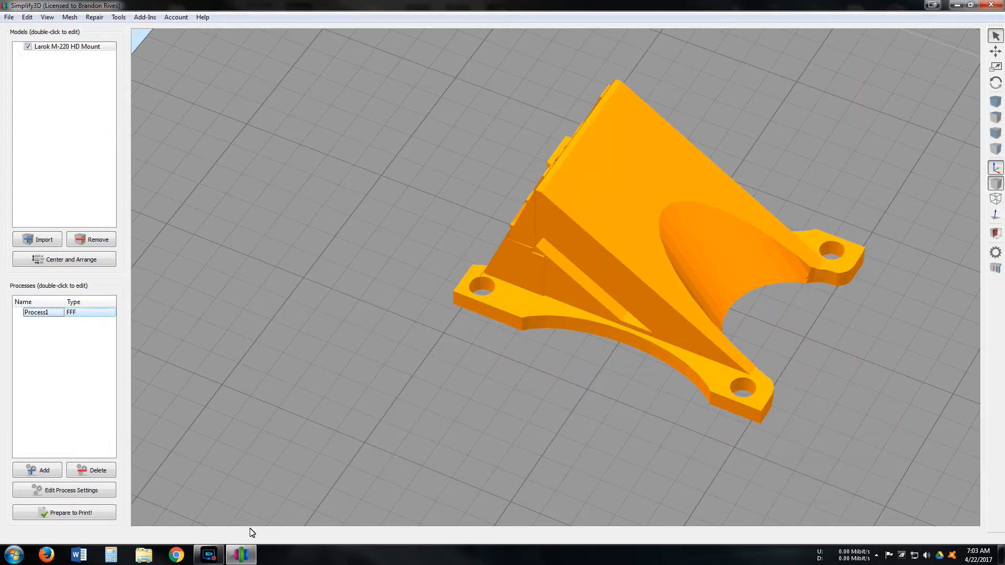
- Open support generation for the mount and set the support type to From Build Platform Only
left_click_drag(486, 333, 897, 208)
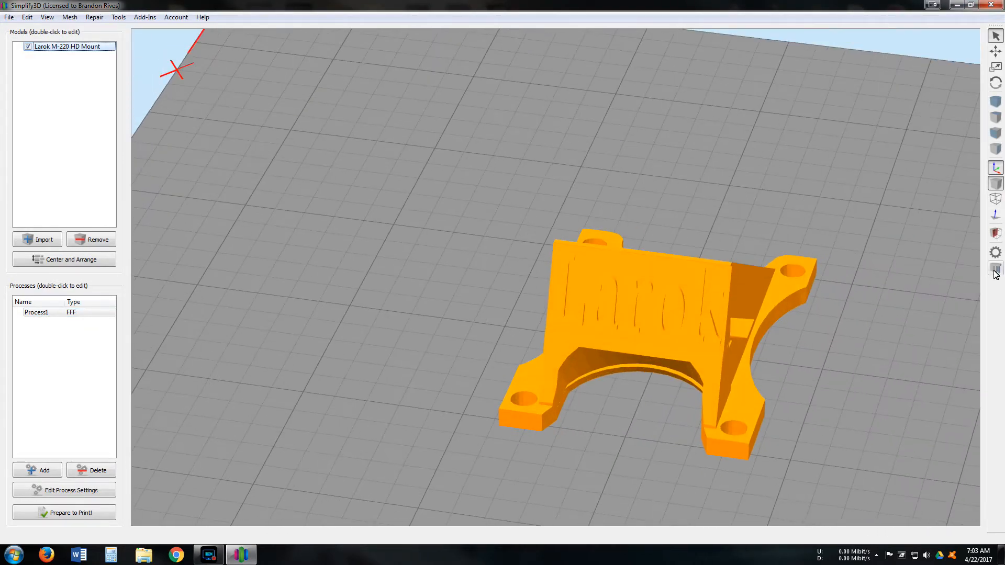
left_click(996, 268)
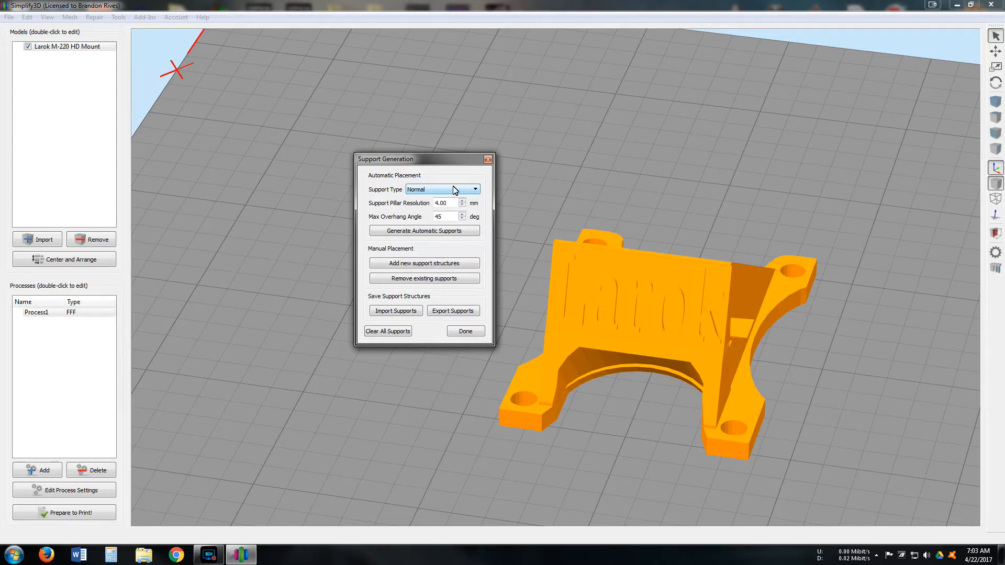
left_click_drag(815, 376, 748, 402)
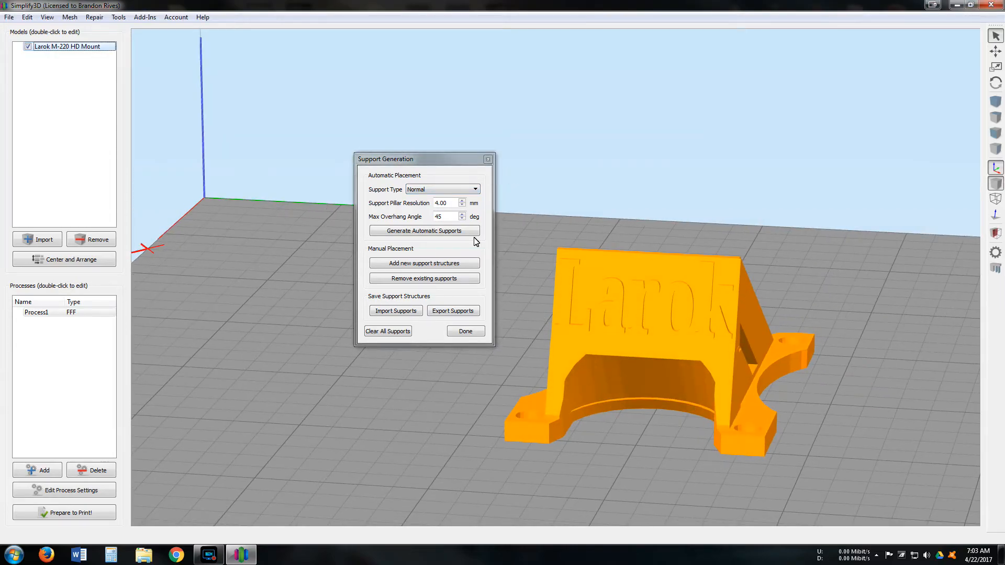
left_click(473, 189)
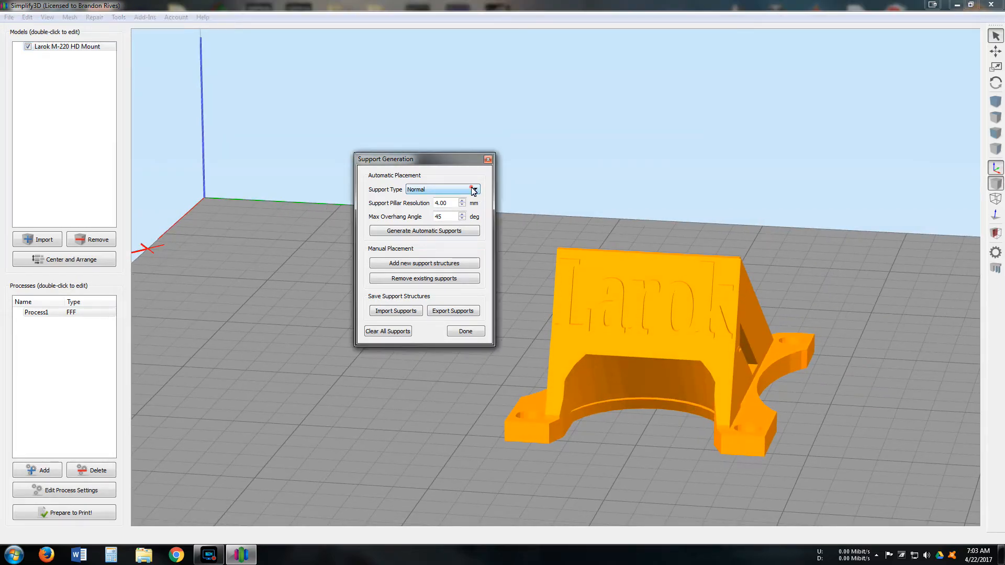
left_click(473, 204)
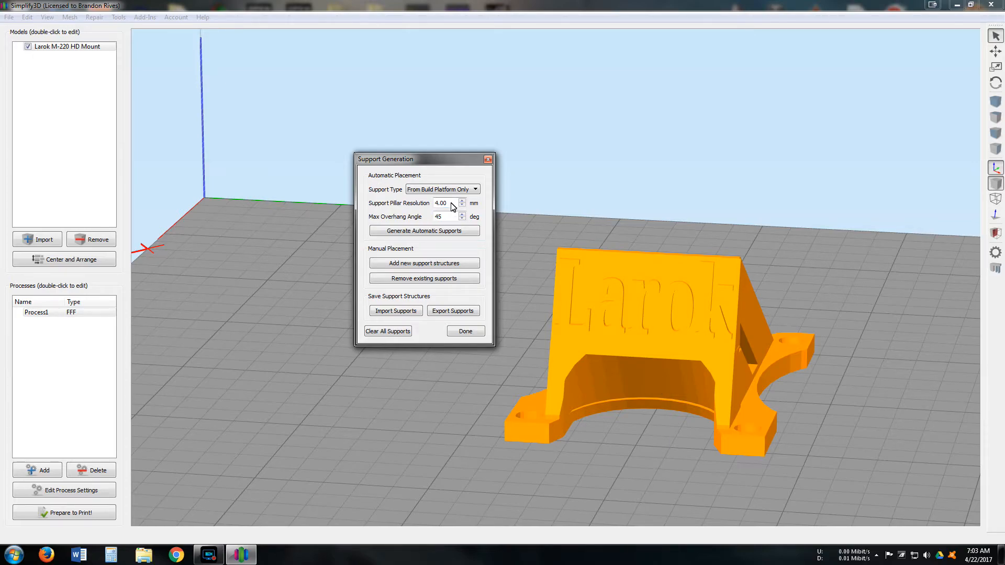
- Generate automatic supports with a 2 mm pillar resolution and a 60-degree maximum overhang angle, and inspect them around the mount
mouse_move(453, 207)
left_click_drag(453, 204, 435, 205)
left_click(453, 219)
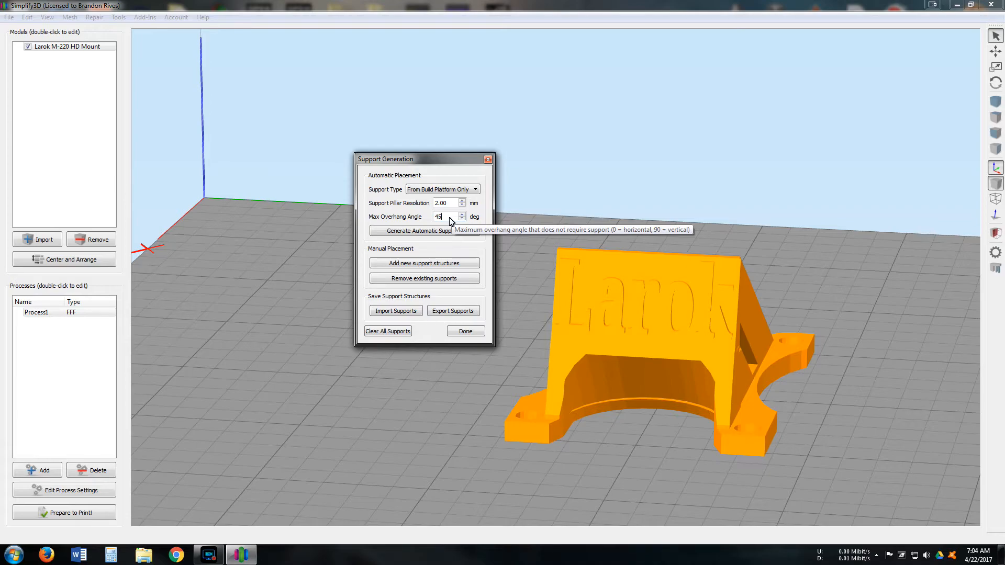
double_click(452, 219)
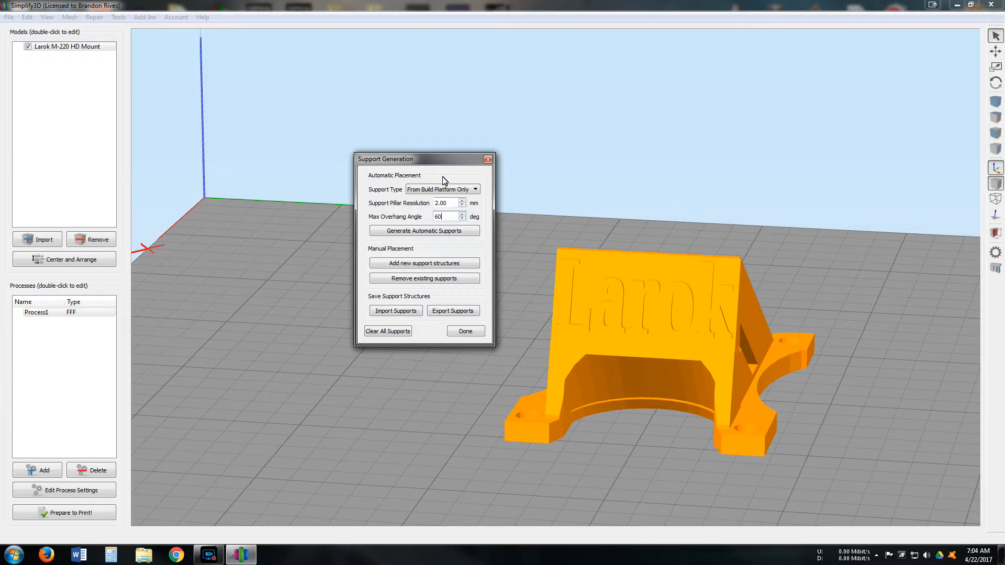
left_click(426, 158)
left_click(424, 231)
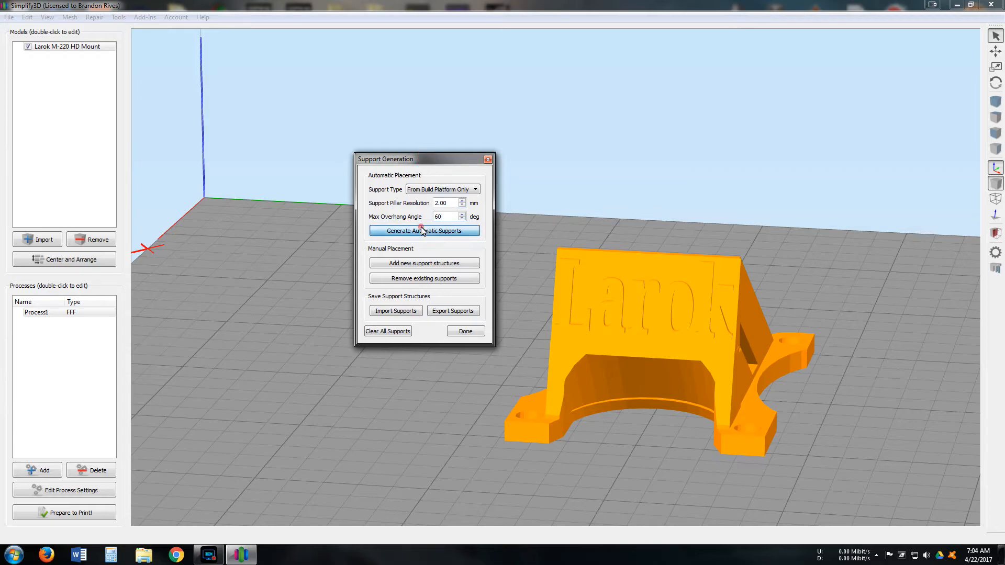
left_click_drag(662, 433, 852, 363)
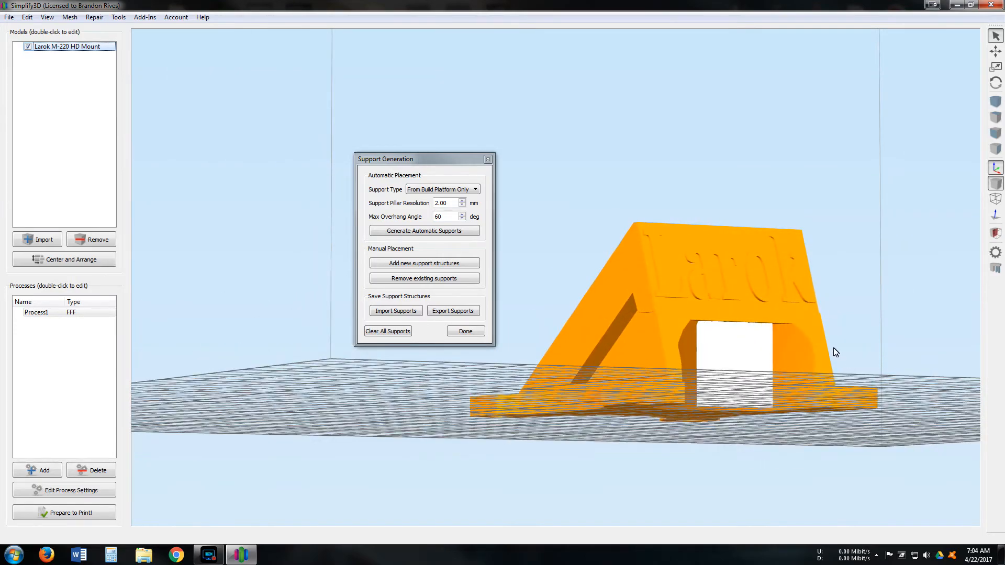
left_click_drag(733, 372, 645, 423)
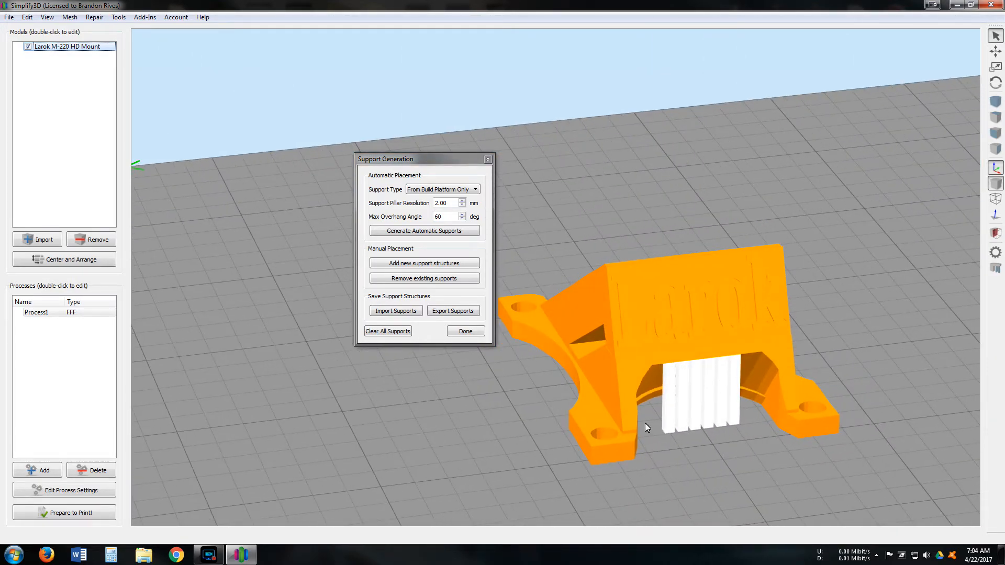
- Change the support type to Normal and regenerate the automatic supports
double_click(448, 205)
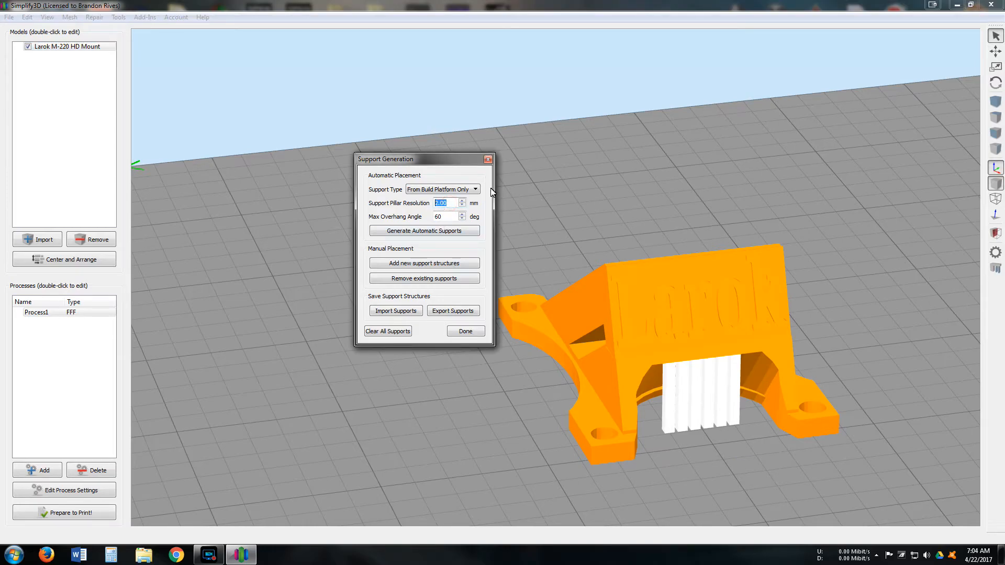
left_click(475, 189)
left_click(460, 201)
left_click(422, 231)
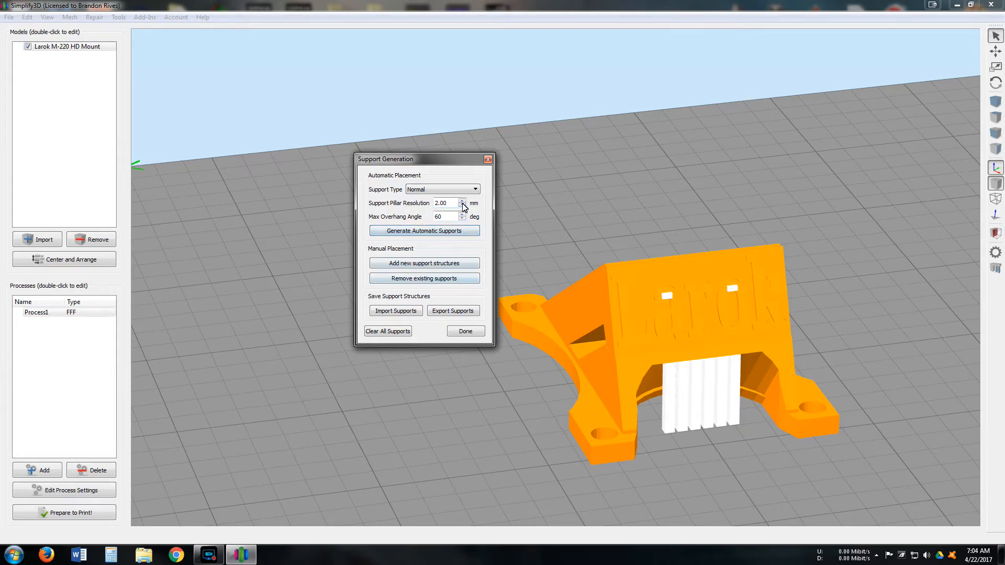
- Set the maximum overhang angle to 45 degrees and regenerate the automatic supports
left_click(445, 220)
key("BackSpace")
key("BackSpace")
type("45")
left_click(431, 230)
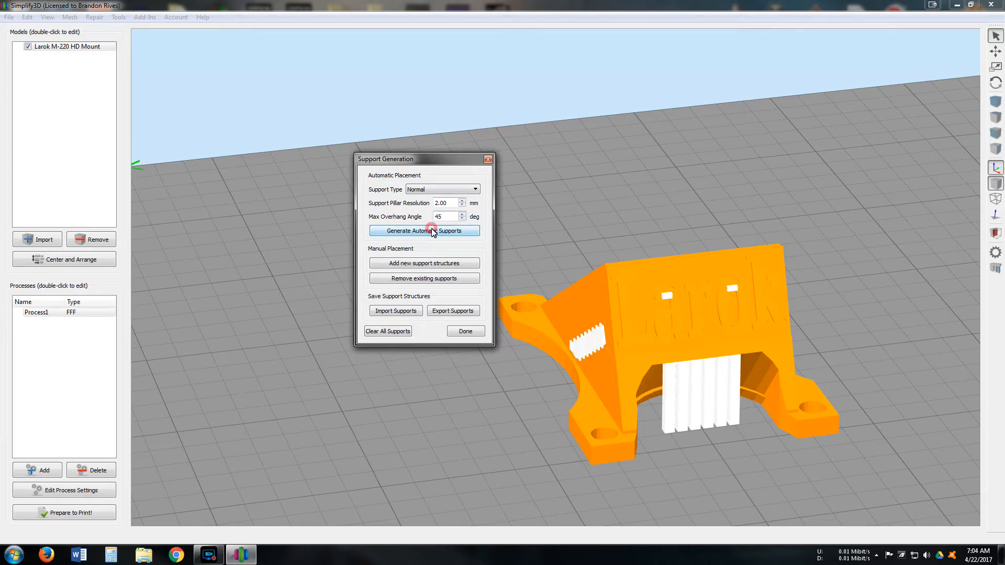
- Manually add a 2 mm support pillar on each side of the supports in the arched opening
left_click_drag(840, 465, 680, 303)
left_click(411, 264)
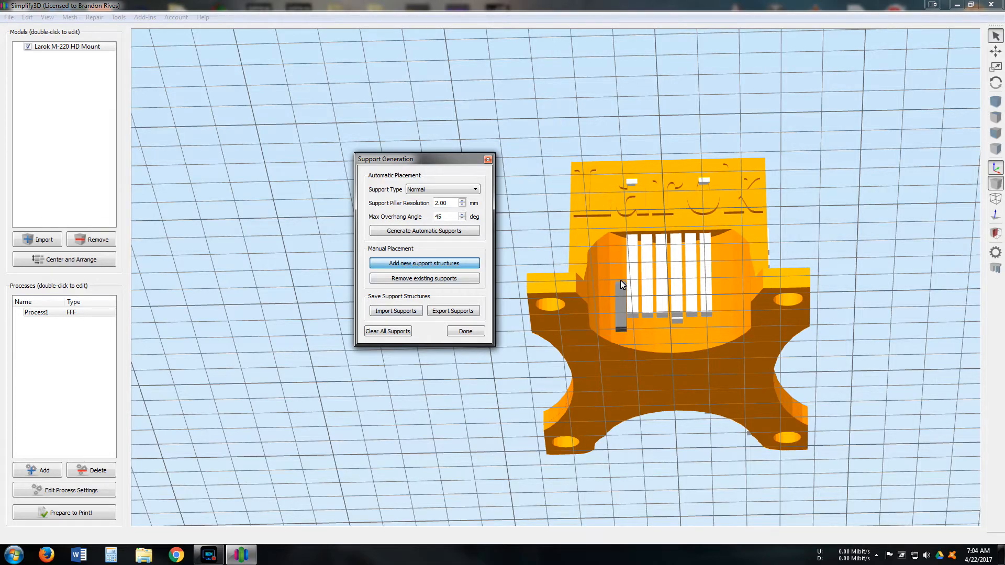
left_click(617, 241)
left_click(717, 244)
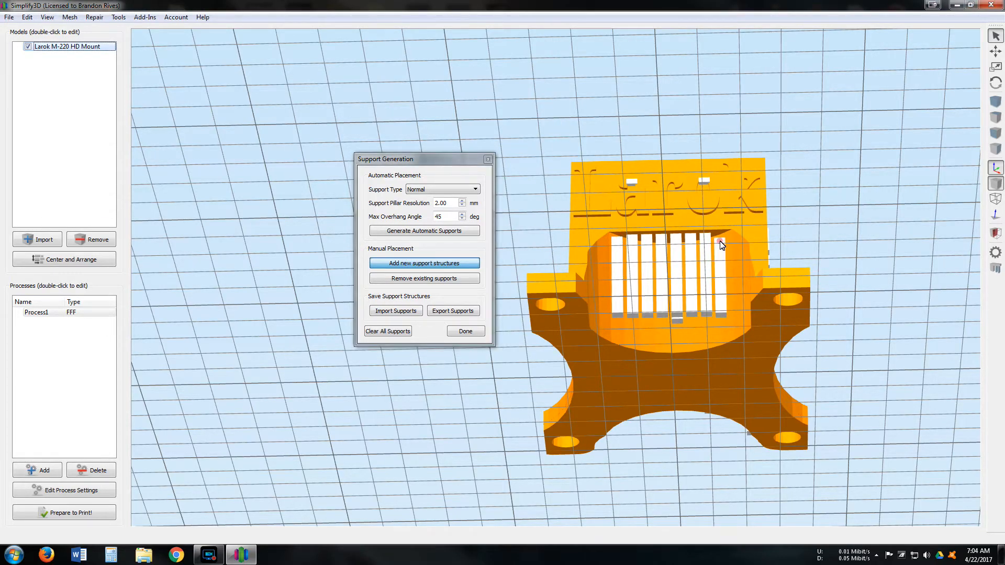
- Clear all supports and generate automatic ones with the Normal type and a 4 mm pillar resolution
left_click(387, 330)
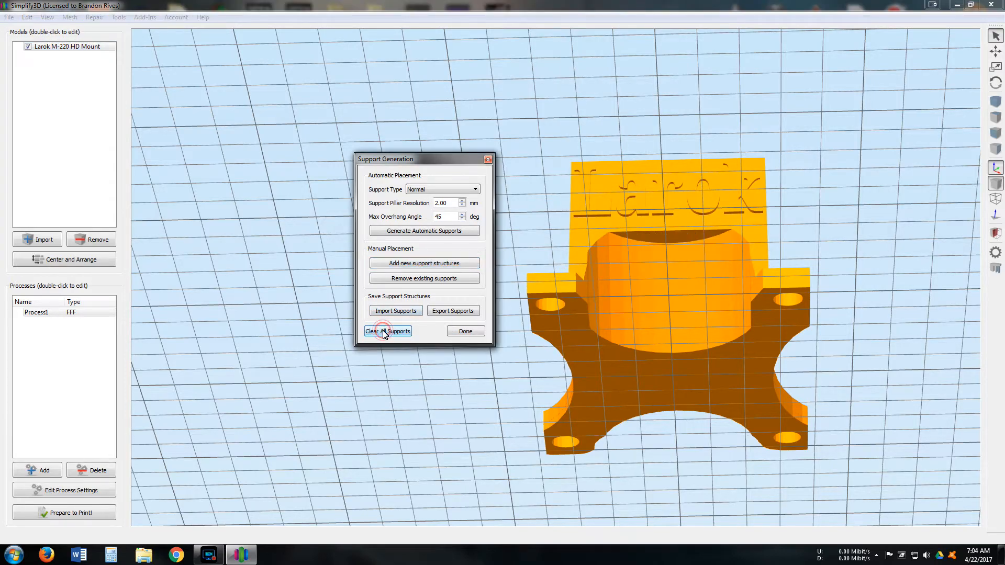
left_click(446, 190)
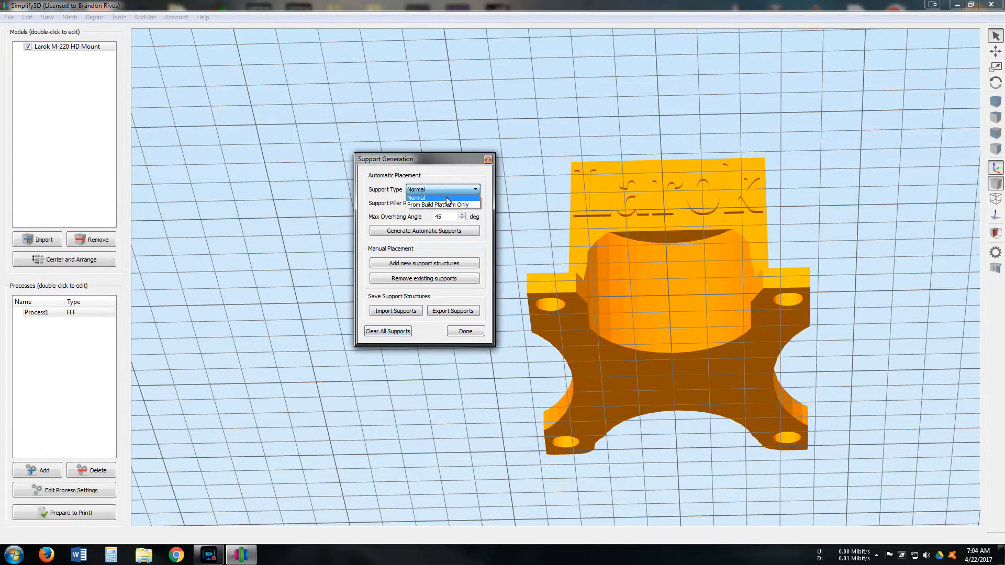
left_click(444, 199)
left_click(456, 203)
type("4")
left_click(408, 230)
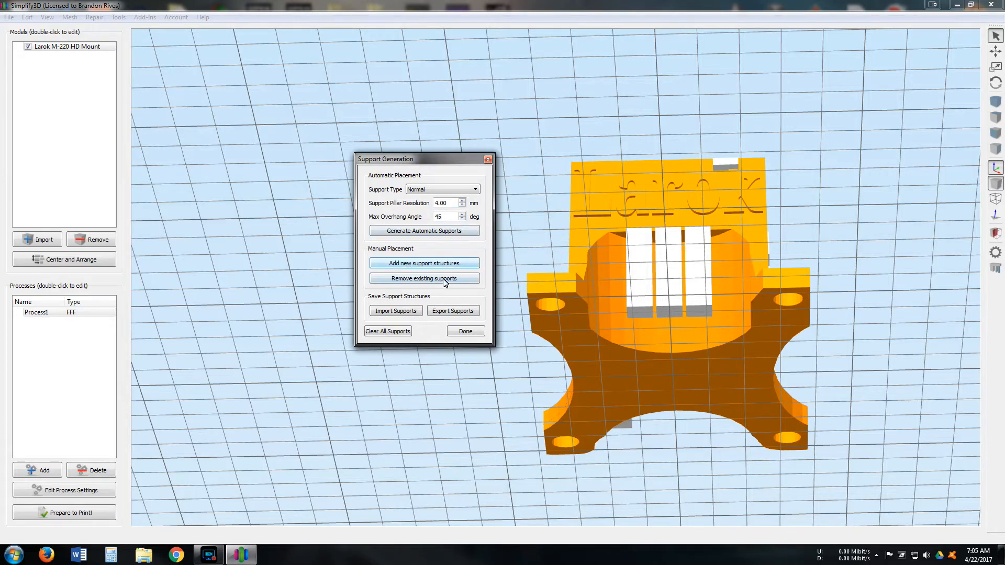
- Remove the support near the top of the Larok face, and add manual pillars on both sides of the arched opening's supports
left_click(424, 278)
left_click(730, 162)
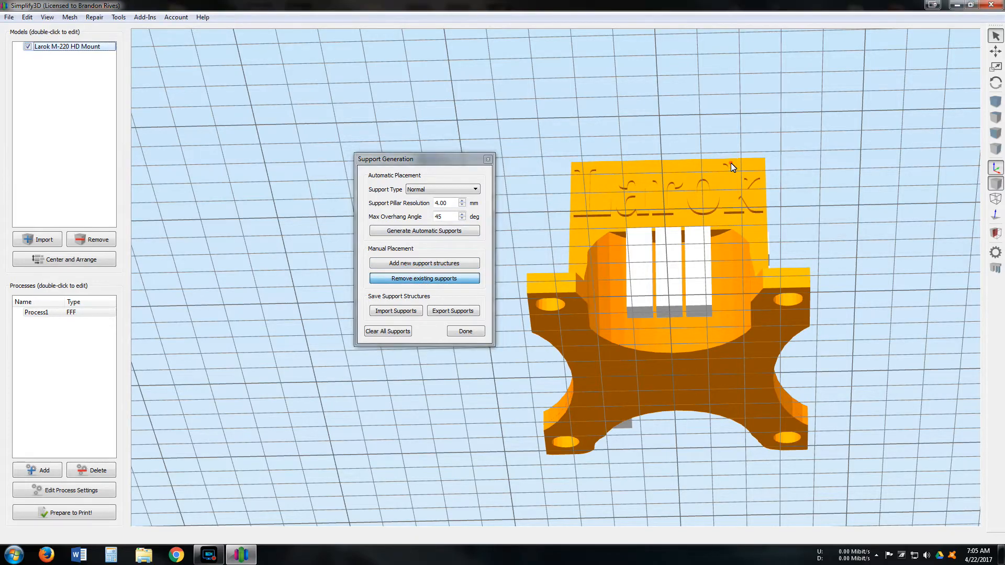
left_click(424, 263)
left_click(620, 288)
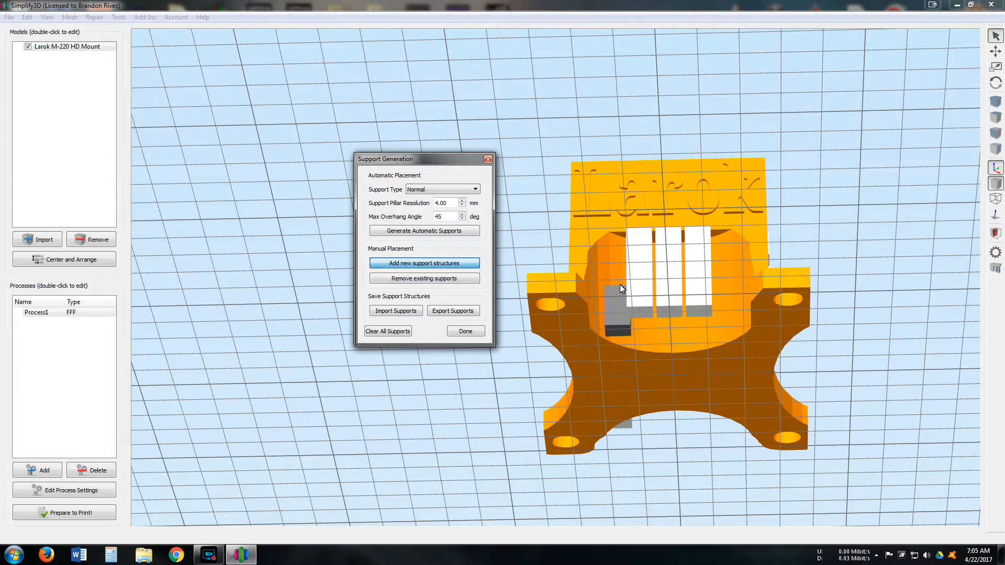
left_click(618, 238)
left_click(604, 246)
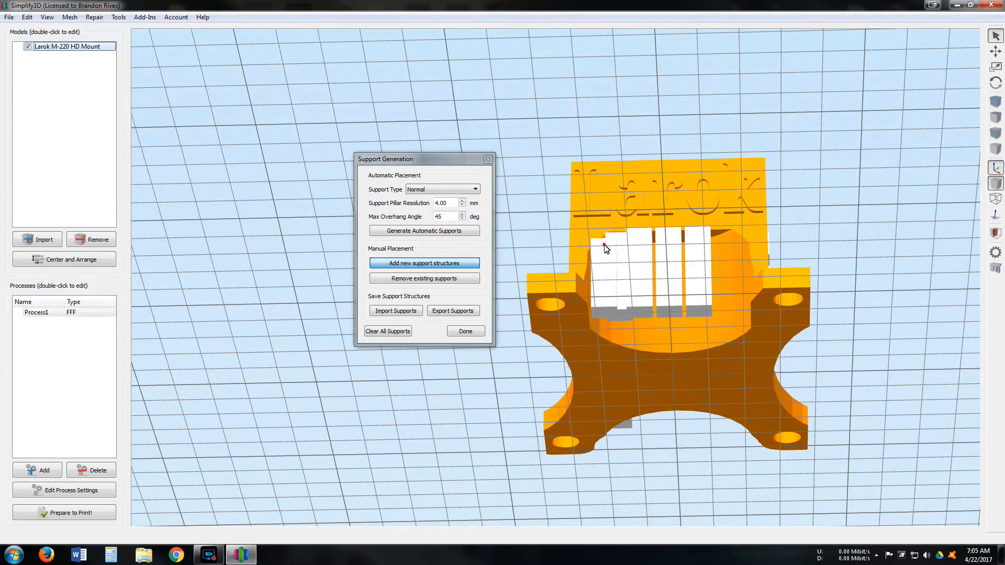
left_click(734, 245)
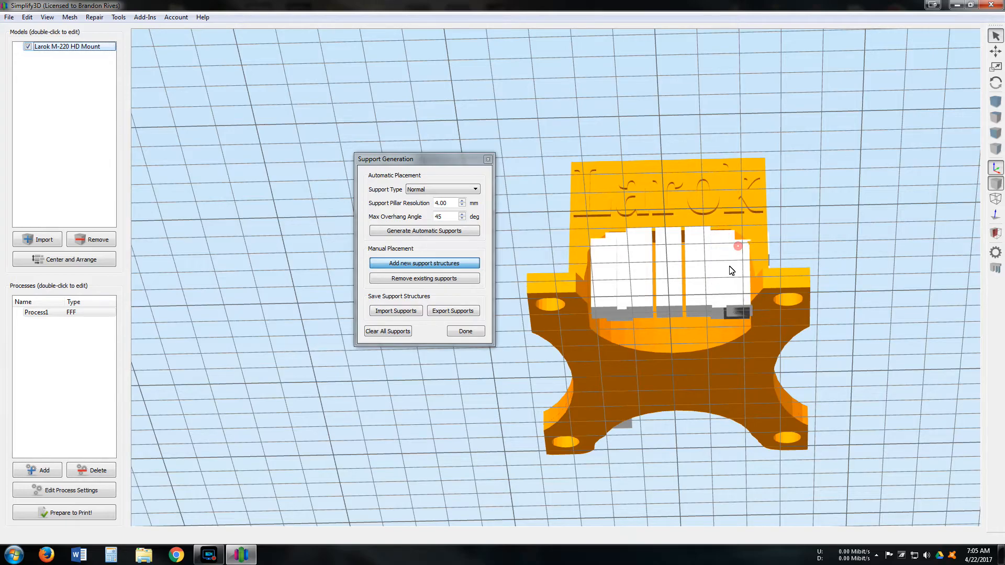
left_click(728, 284)
- Add a second row of manual support pillars across the arched opening, behind the existing row
middle_click_drag(727, 356, 720, 290)
left_click_drag(716, 306, 639, 241)
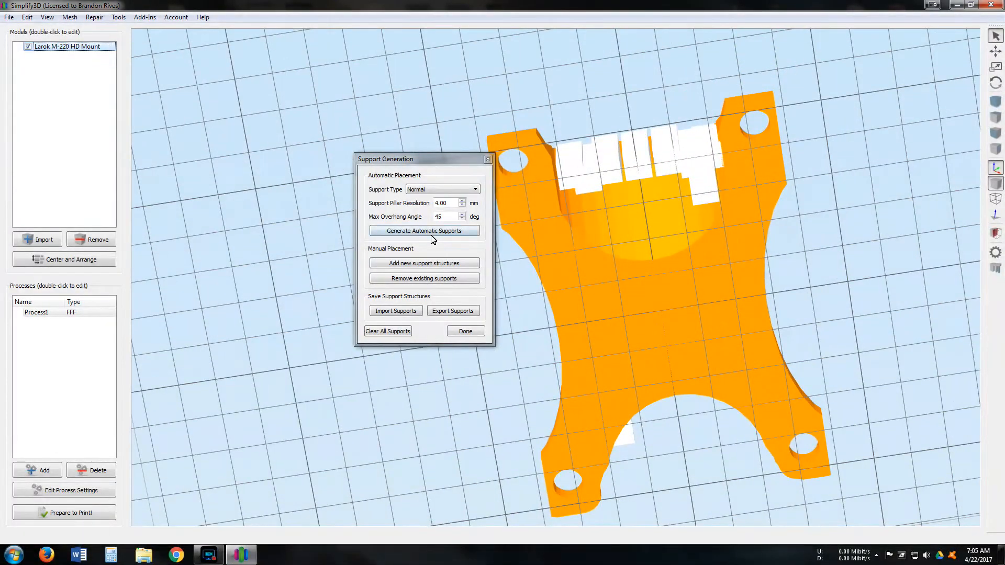
left_click(424, 264)
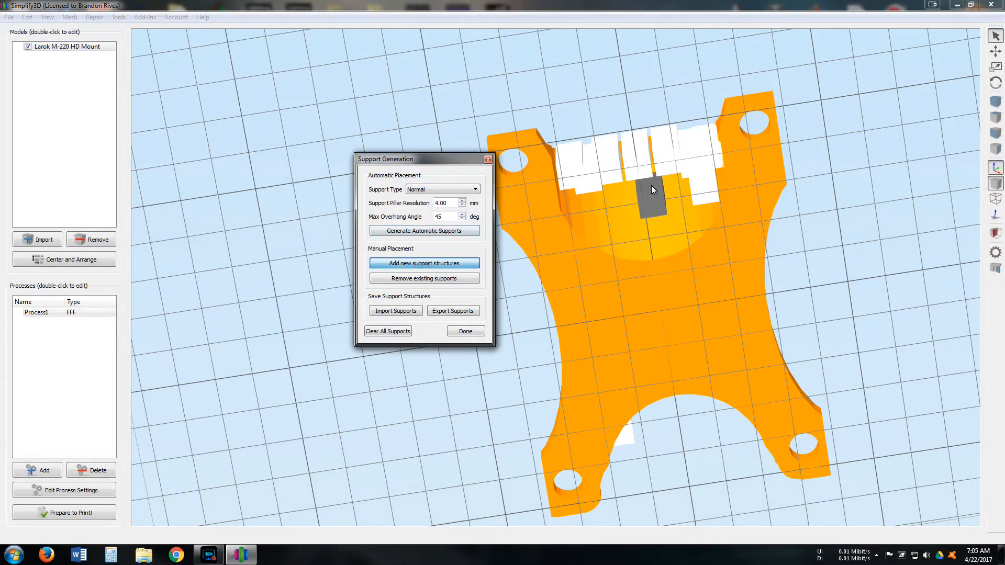
left_click(626, 191)
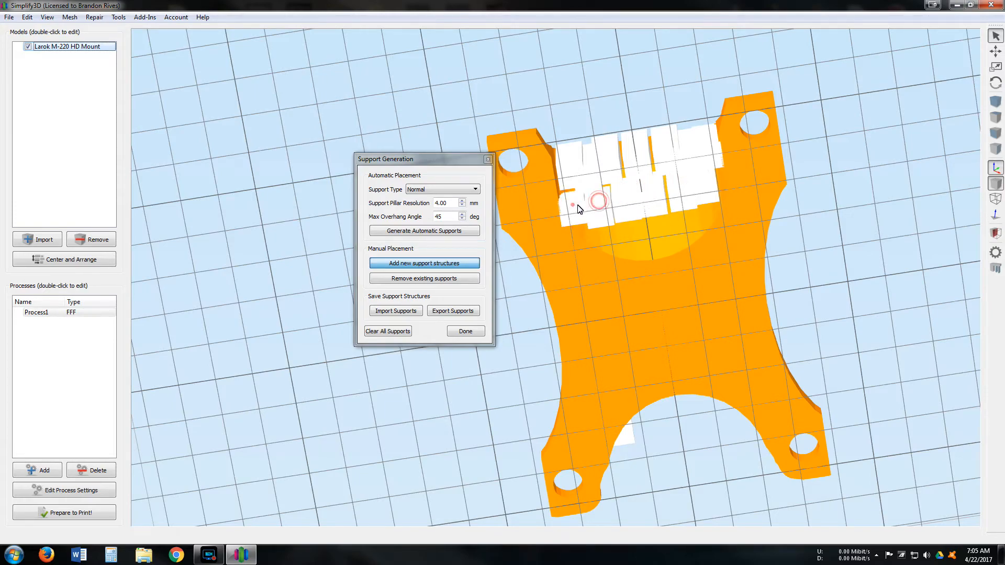
left_click(572, 206)
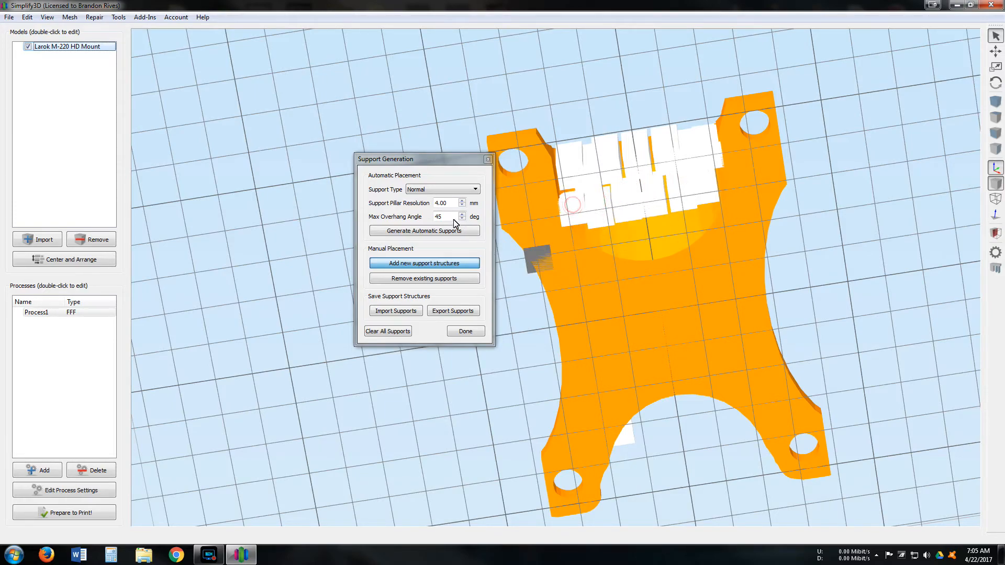
- Remove one pillar from the outer row of supports in the arched opening, and finish support generation
left_click(420, 280)
left_click(668, 155)
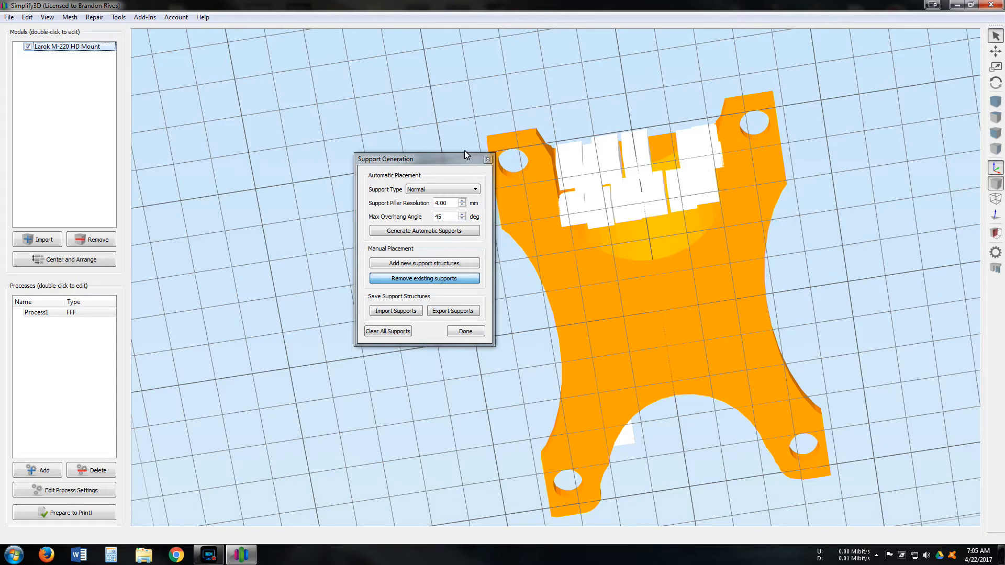
left_click(476, 335)
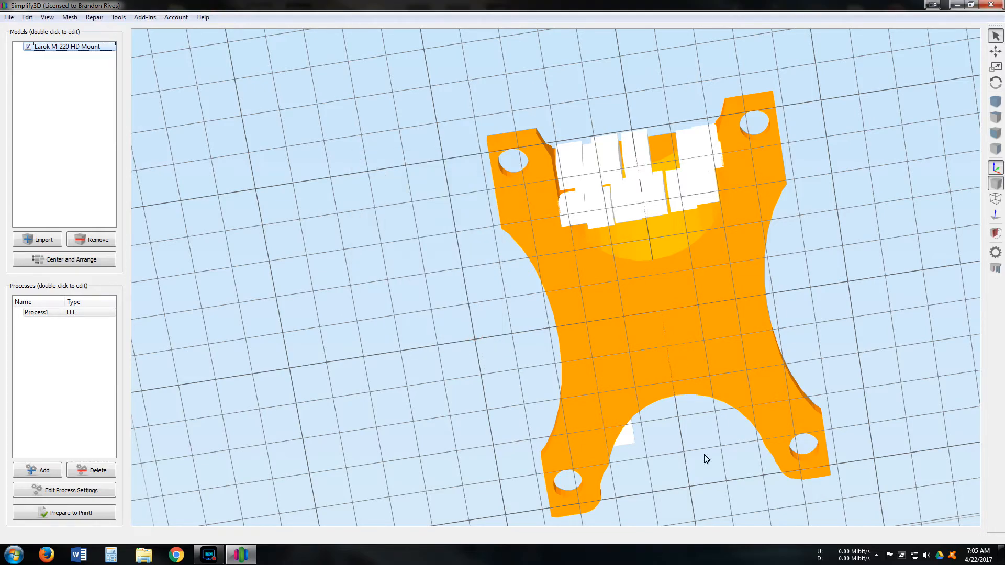
- Change the support infill percentage in the Process1 settings and apply it
left_click(64, 315)
double_click(59, 312)
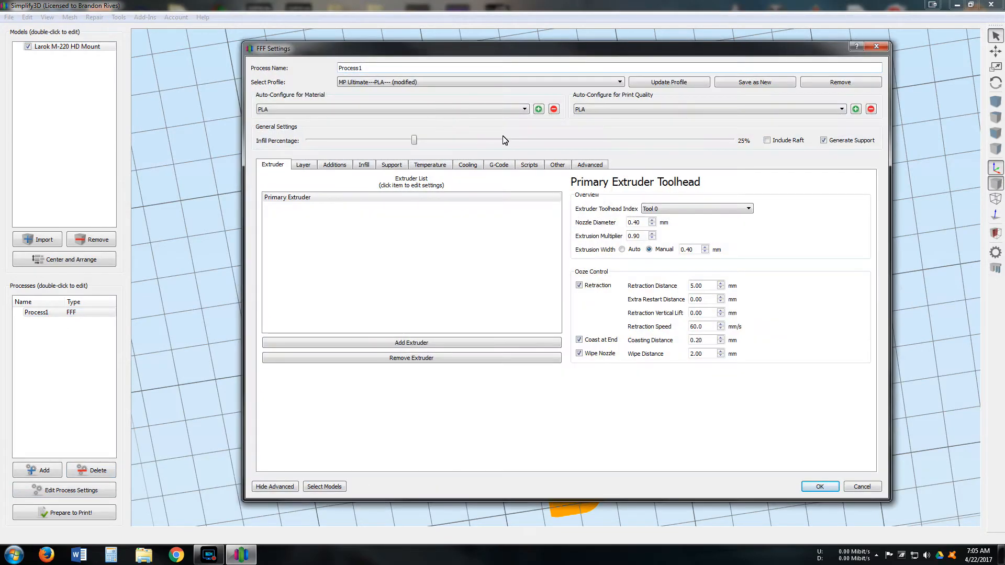
left_click(469, 165)
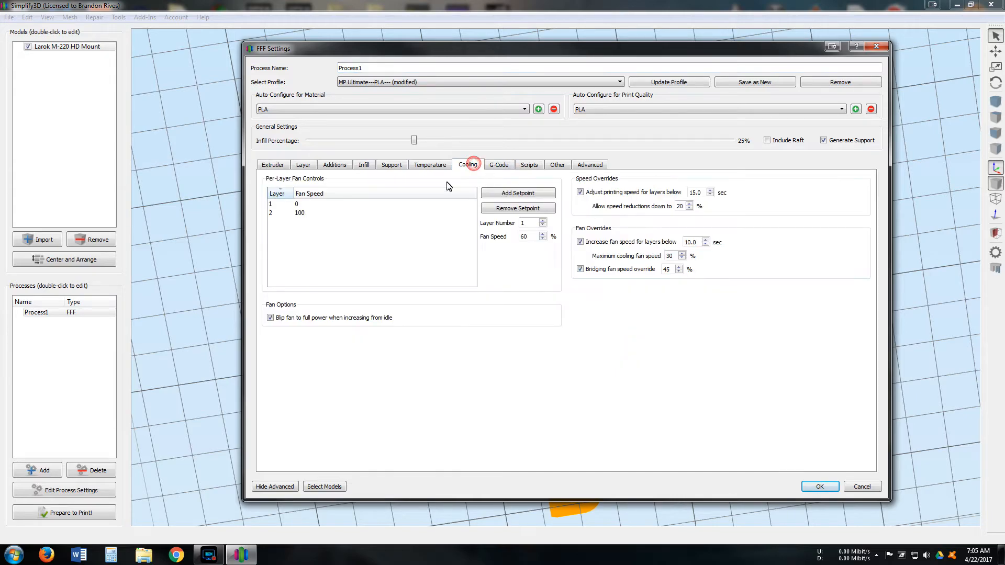
left_click(396, 166)
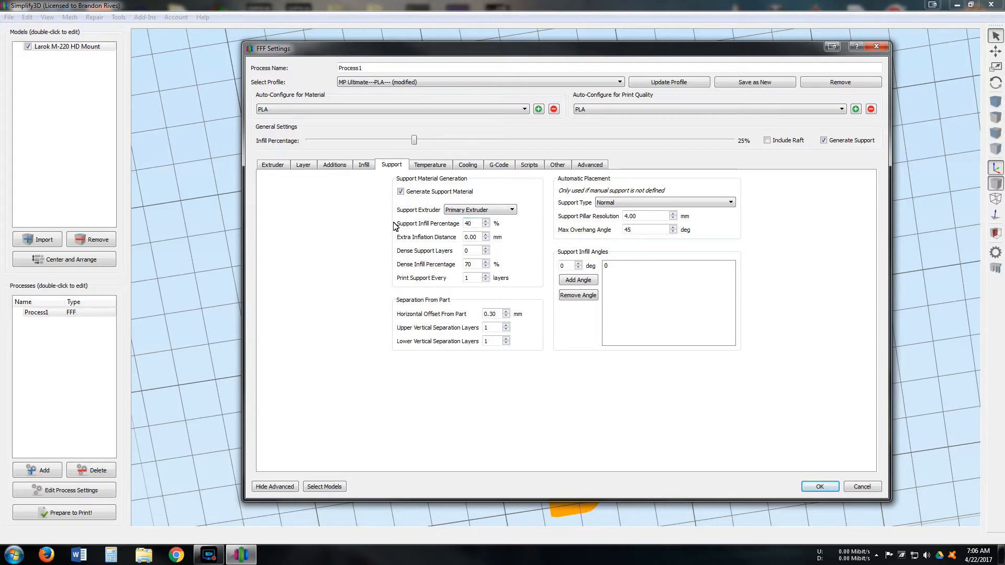
double_click(470, 228)
type("6")
left_click(821, 489)
- Remove the Larok M-220 HD Mount model from the build plate
left_click_drag(652, 242, 673, 545)
right_click_drag(567, 248, 568, 202)
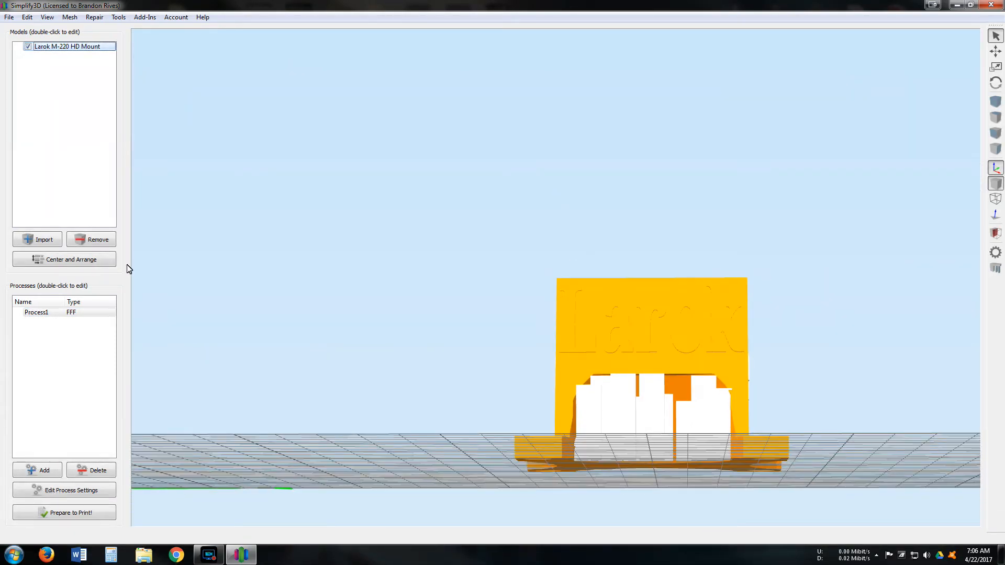
left_click(107, 243)
- Import the Shortened_X_Bracket model from the Motor Bracket folder under 3D Printer > STL > 3D printer
left_click(37, 239)
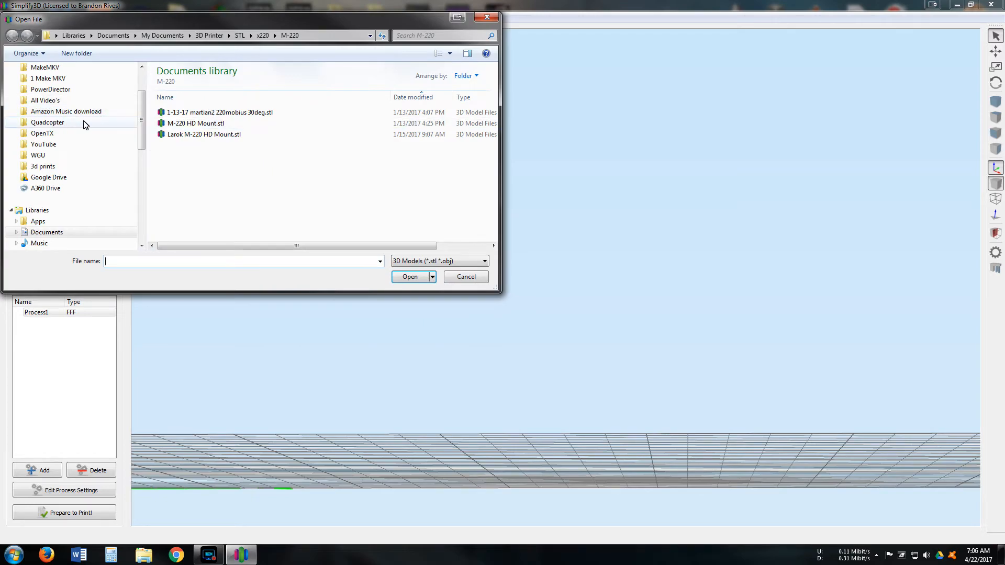
left_click_drag(143, 132, 143, 117)
left_click(45, 104)
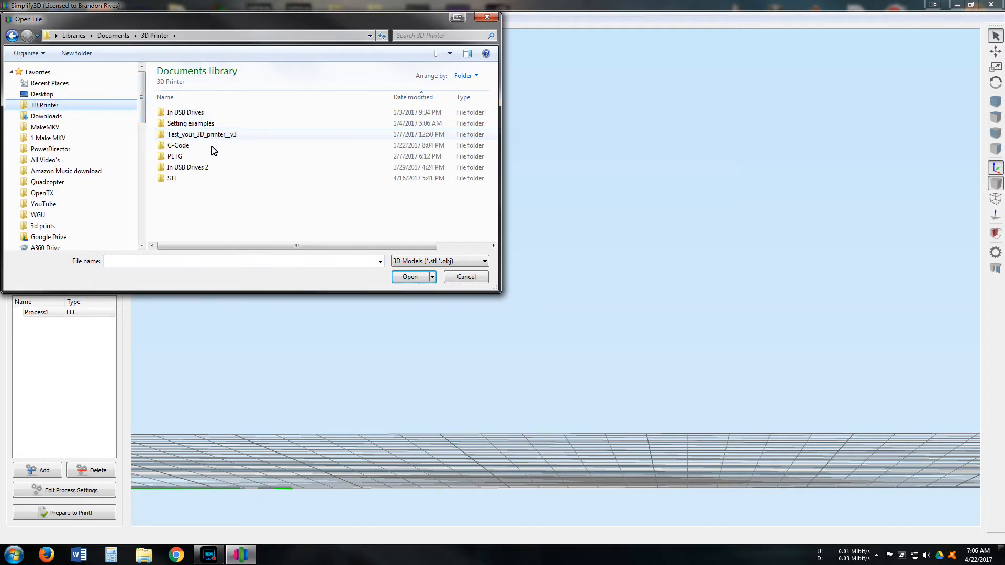
double_click(207, 179)
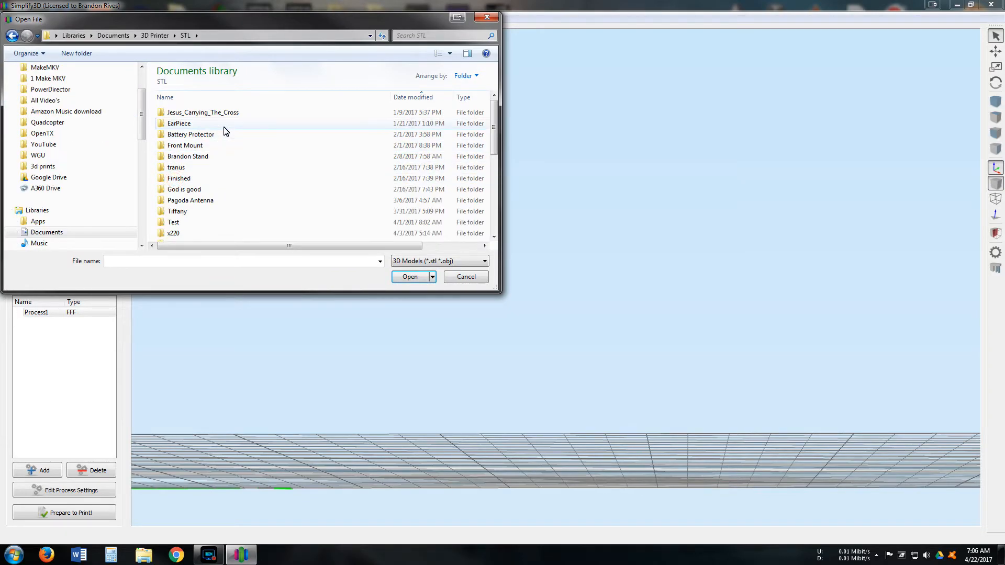
scroll(231, 172, "down", 2)
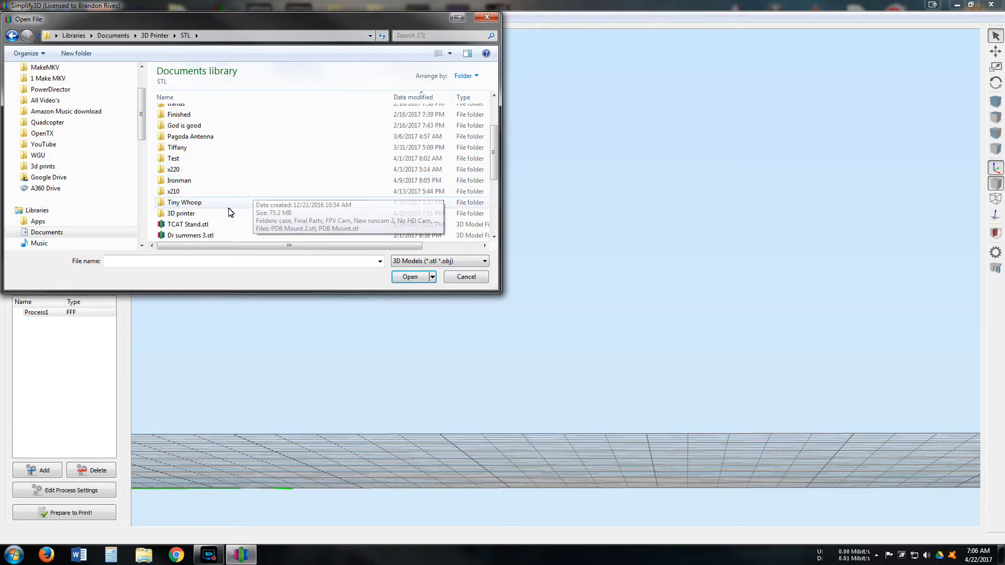
double_click(206, 212)
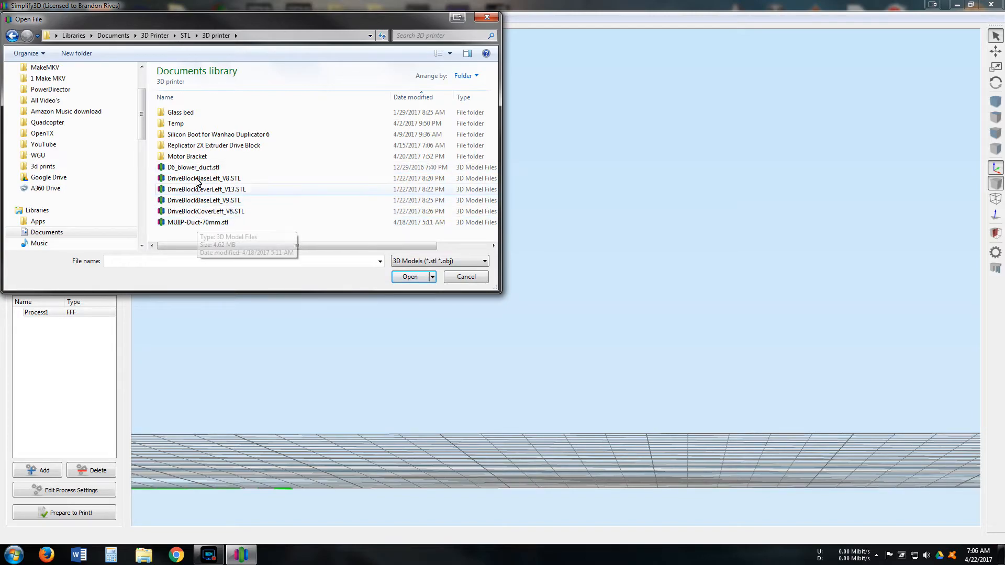
left_click(240, 148)
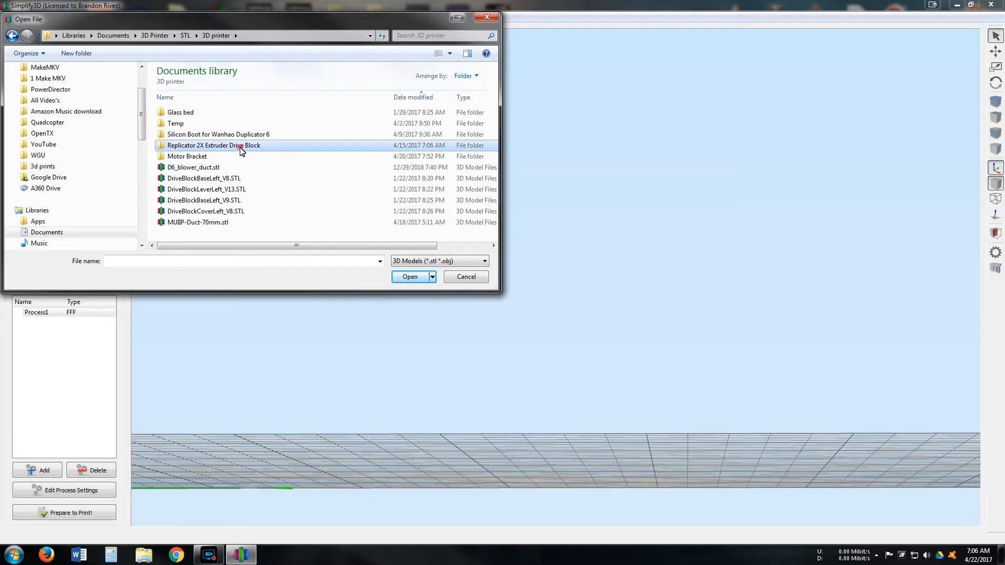
double_click(204, 157)
double_click(210, 127)
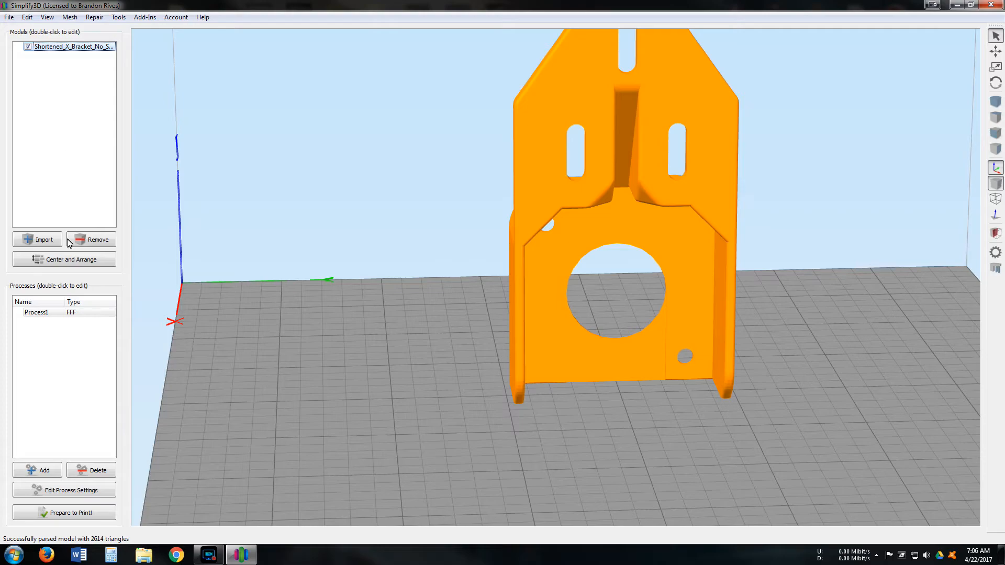
- Place the bracket's flat slotted plate on the print bed using Place Surface on Bed
left_click(47, 16)
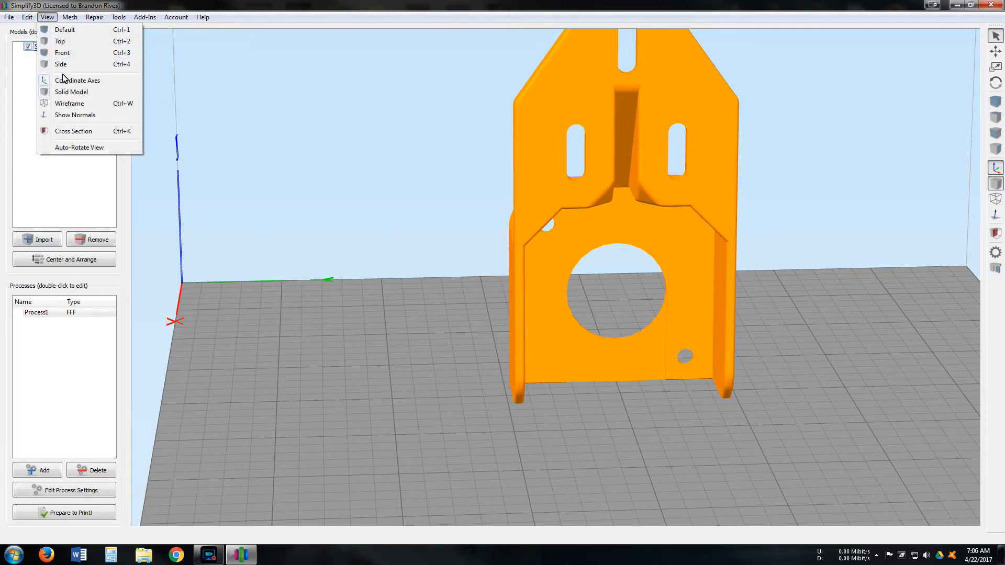
mouse_move(27, 17)
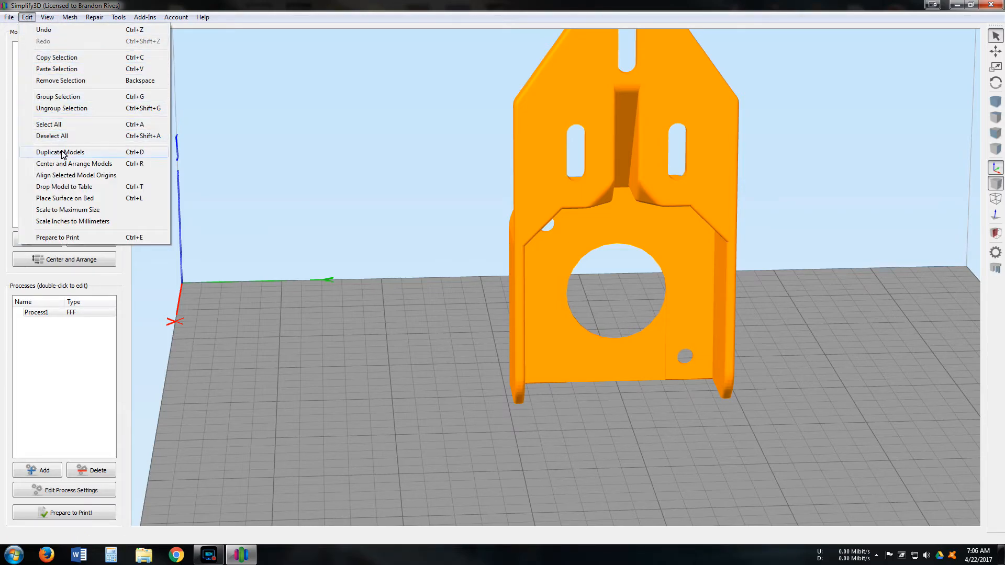
left_click(79, 198)
left_click(562, 174)
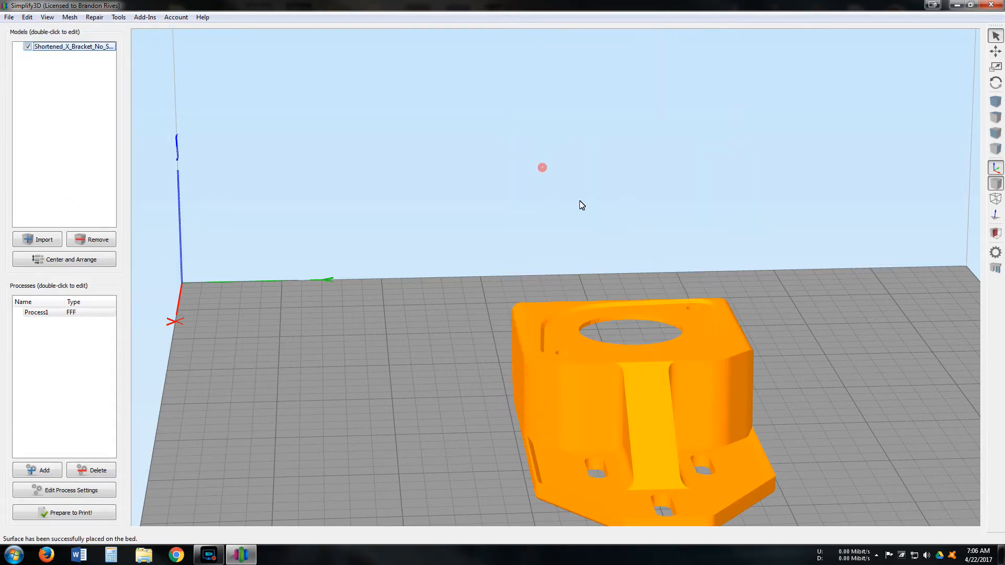
- Generate automatic Normal supports for the bracket with 4 mm pillar resolution and 45 degree maximum overhang, and finish support generation
left_click_drag(617, 360, 172, 378)
left_click_drag(317, 316, 369, 418)
left_click(996, 268)
left_click_drag(395, 158, 727, 161)
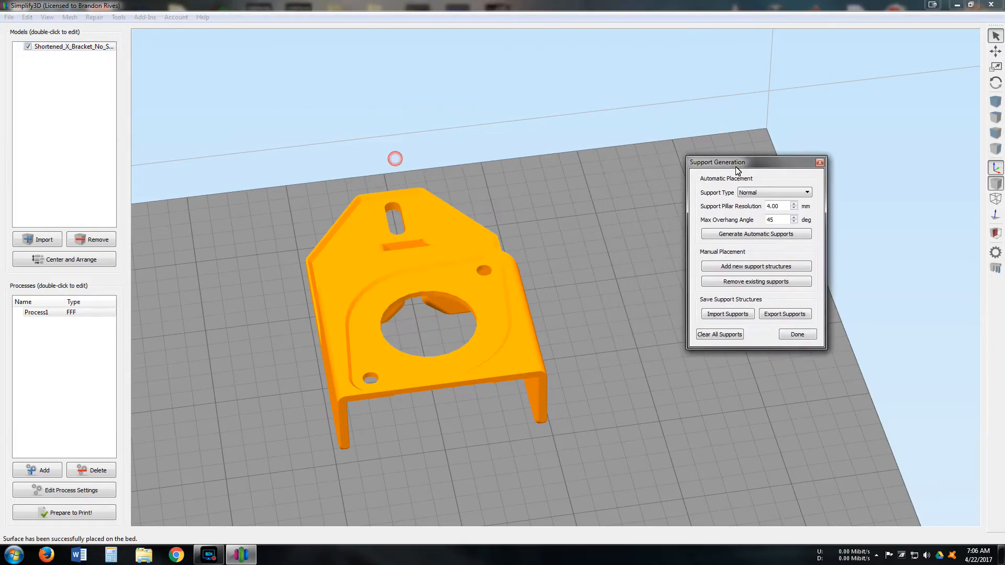
left_click(759, 235)
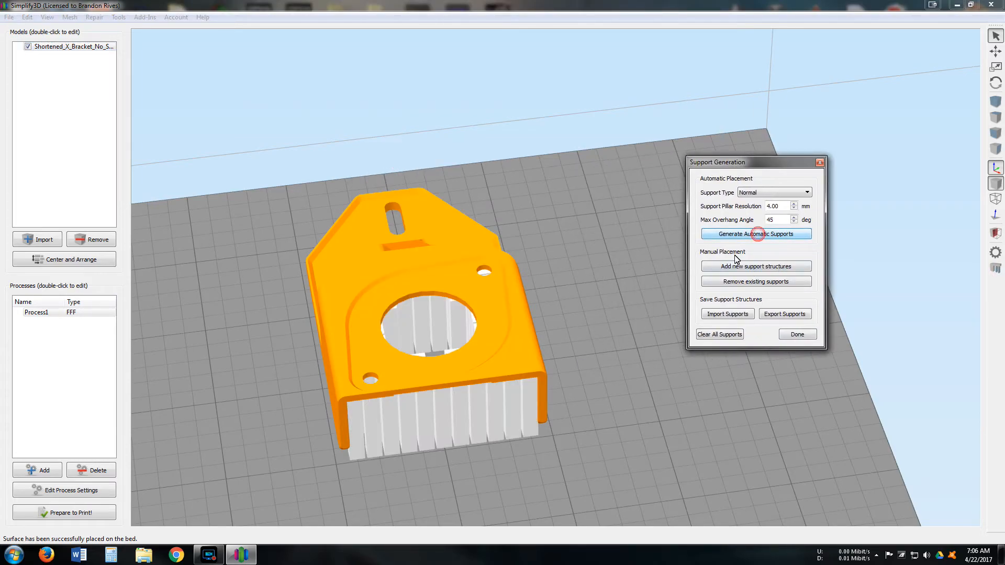
left_click(797, 334)
- Set Process1's support infill percentage to 30%
mouse_move(557, 407)
left_mouse_down()
mouse_move(567, 151)
mouse_move(551, 389)
left_mouse_up()
left_click_drag(490, 421, 508, 361)
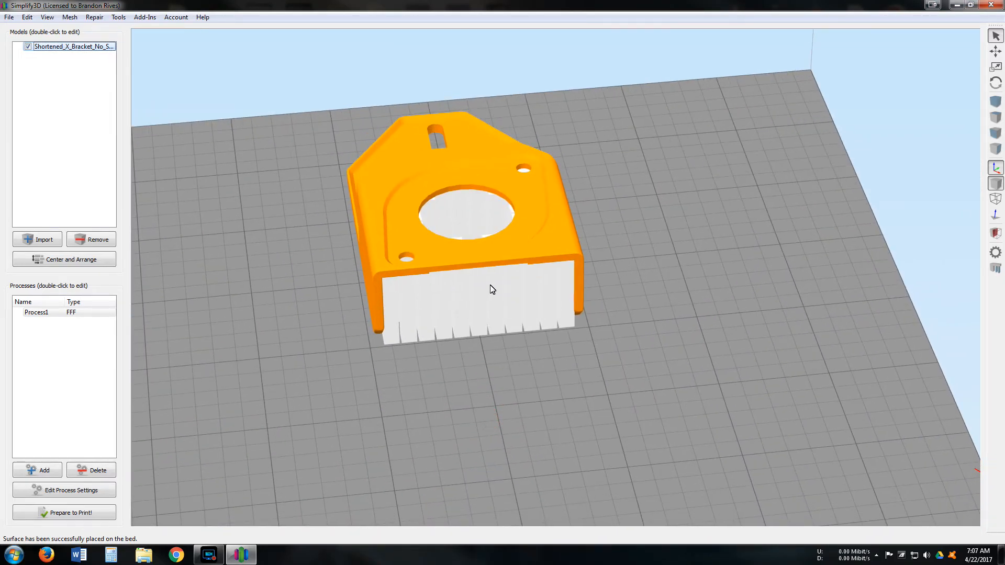
left_click_drag(492, 272, 497, 251)
left_click_drag(426, 329, 595, 347)
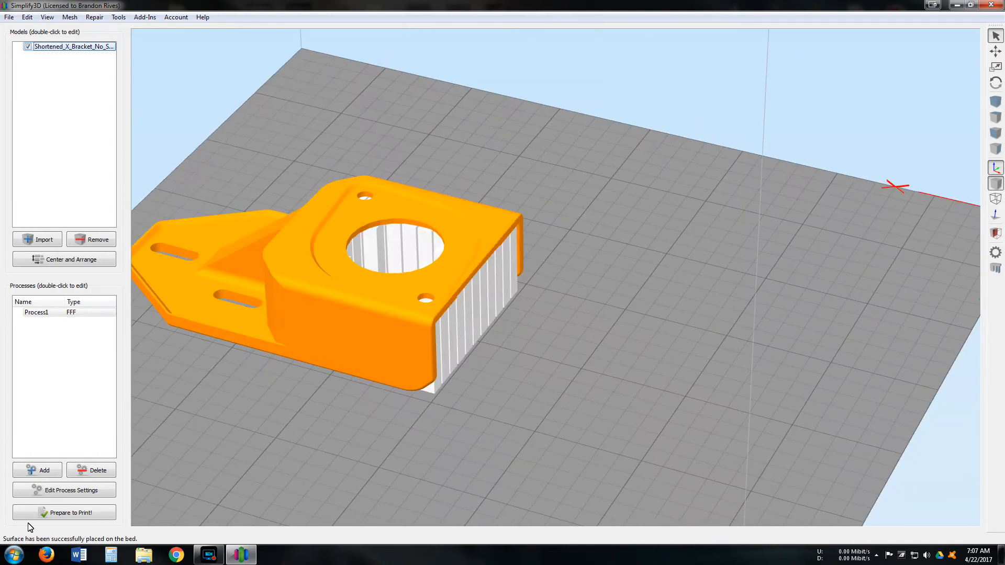
double_click(62, 312)
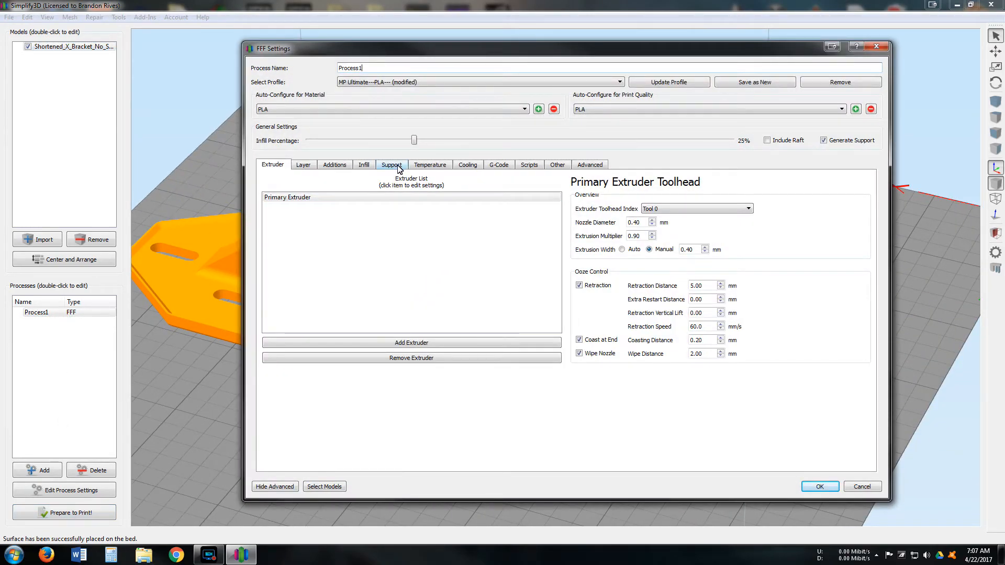
left_click(398, 166)
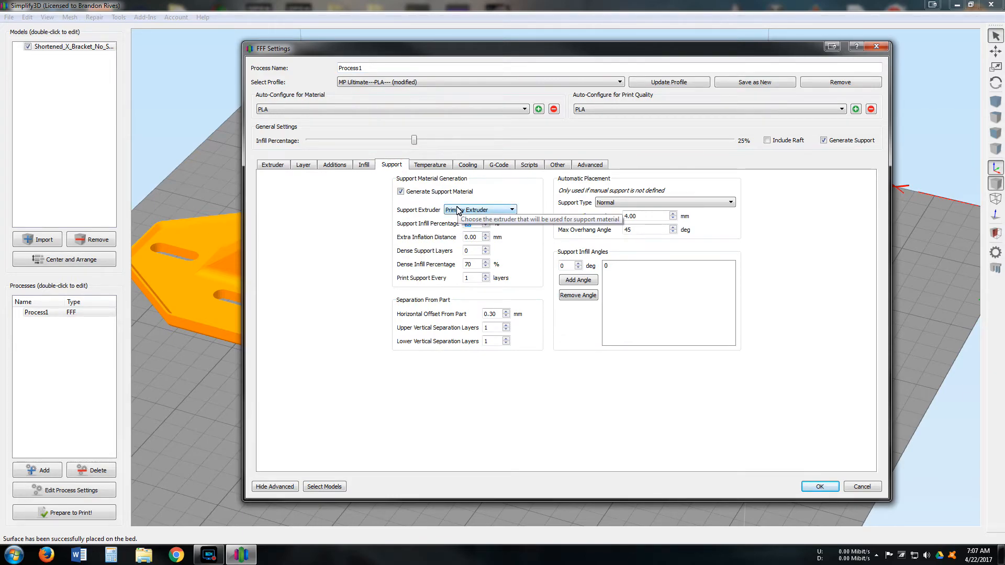
left_click(818, 486)
- Preview the bracket's print up to layer 118, examine the spacing of the support lines, and exit the preview
left_click(40, 516)
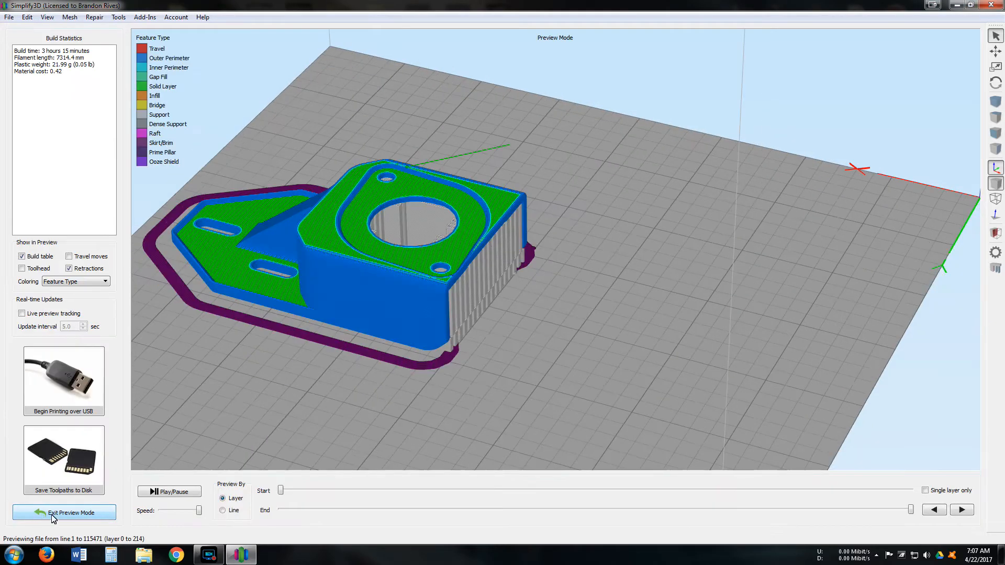
left_click_drag(912, 510, 663, 510)
left_click_drag(595, 394, 286, 308)
right_click_drag(509, 221, 508, 271)
scroll(475, 292, "up", 3)
scroll(476, 293, "up", 3)
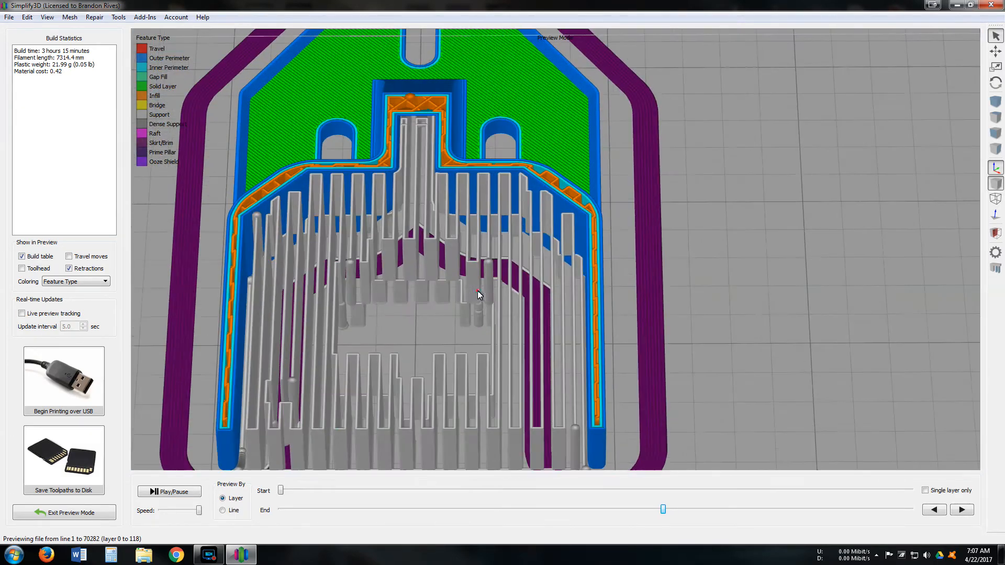
left_click(385, 244)
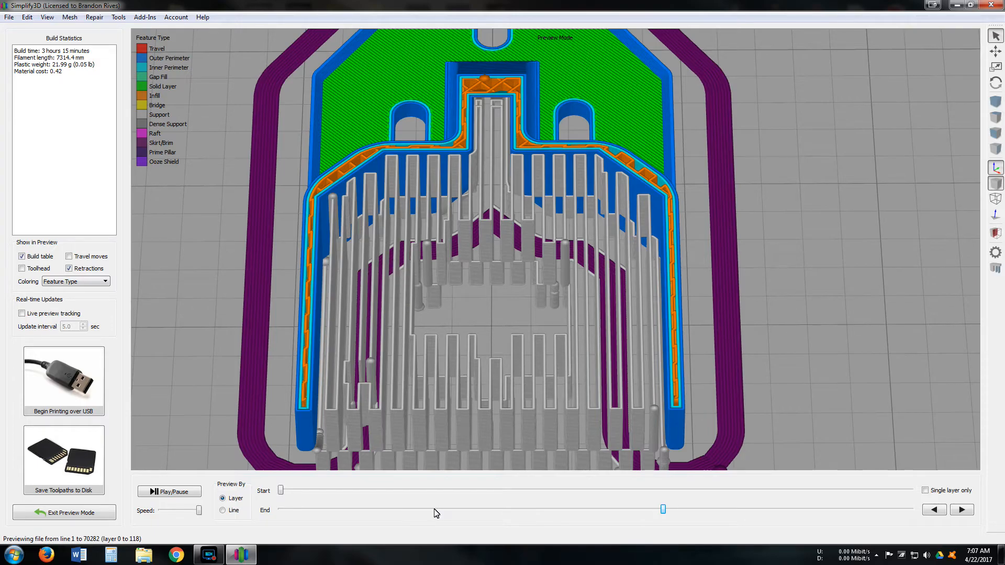
left_click(53, 513)
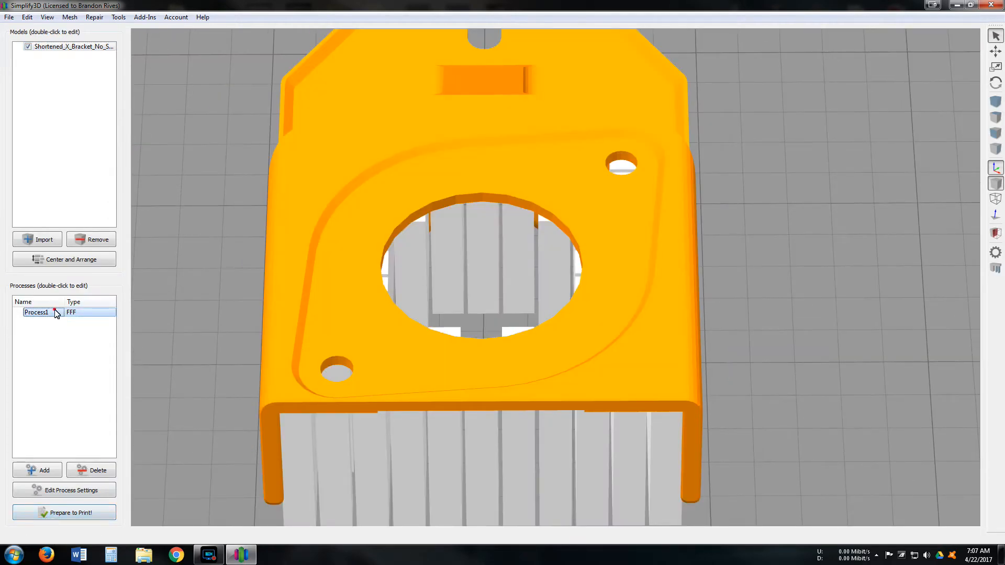
- Set Process1's support infill percentage to 80%
double_click(52, 312)
left_click(392, 165)
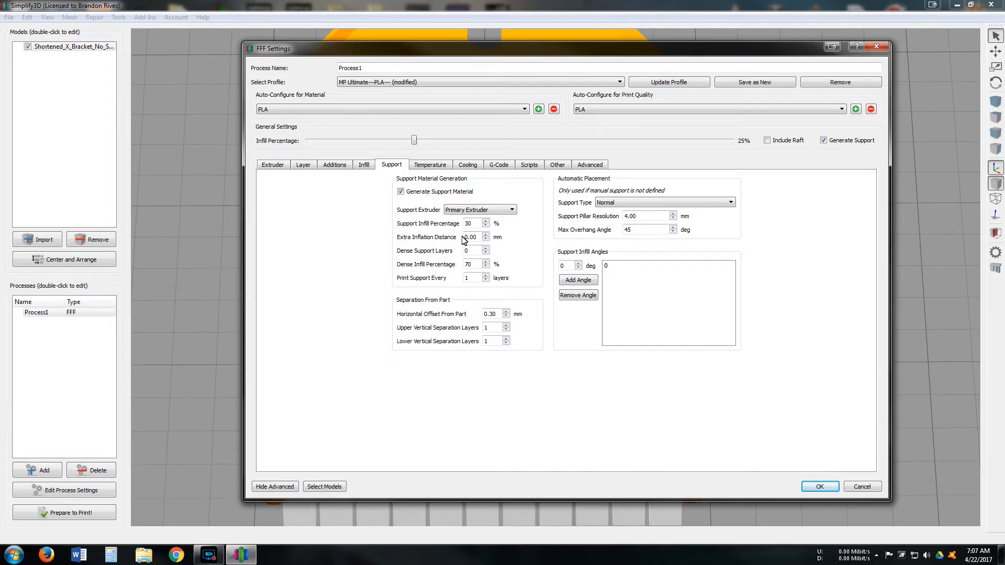
double_click(479, 223)
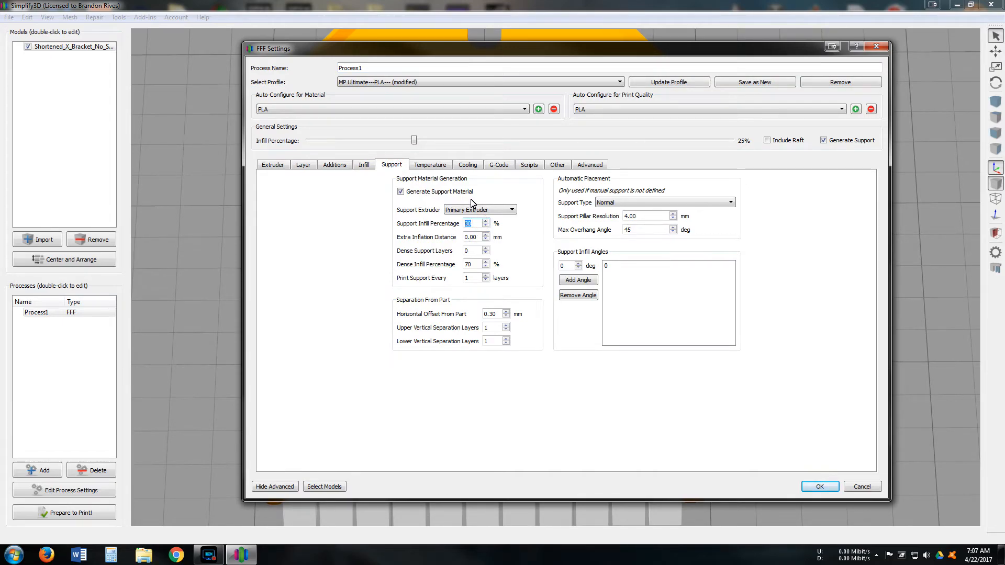
type("8")
left_click(816, 486)
- Preview the bracket's print up to layer 140, examine the support density, and exit the preview
left_click(62, 512)
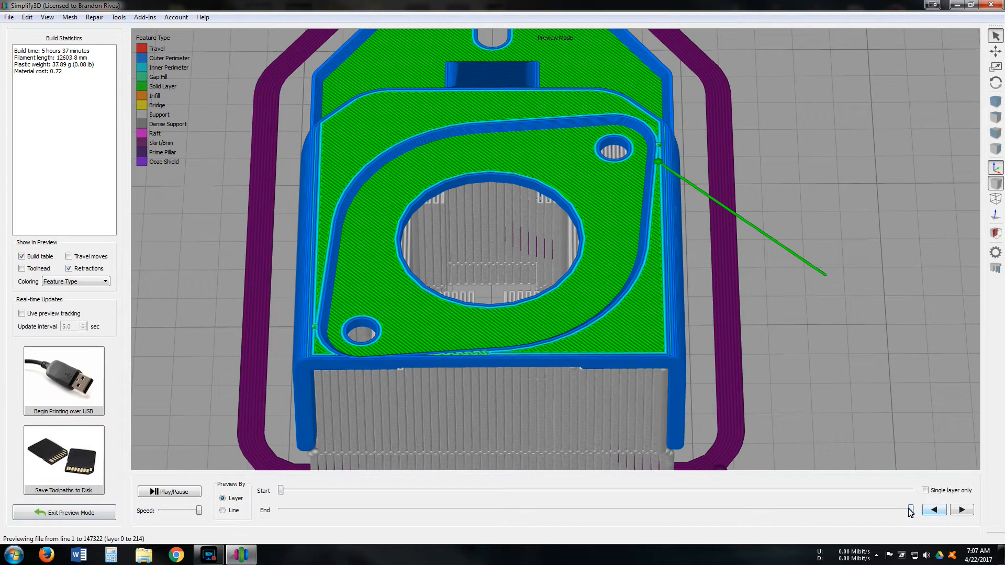
left_click_drag(910, 512, 718, 511)
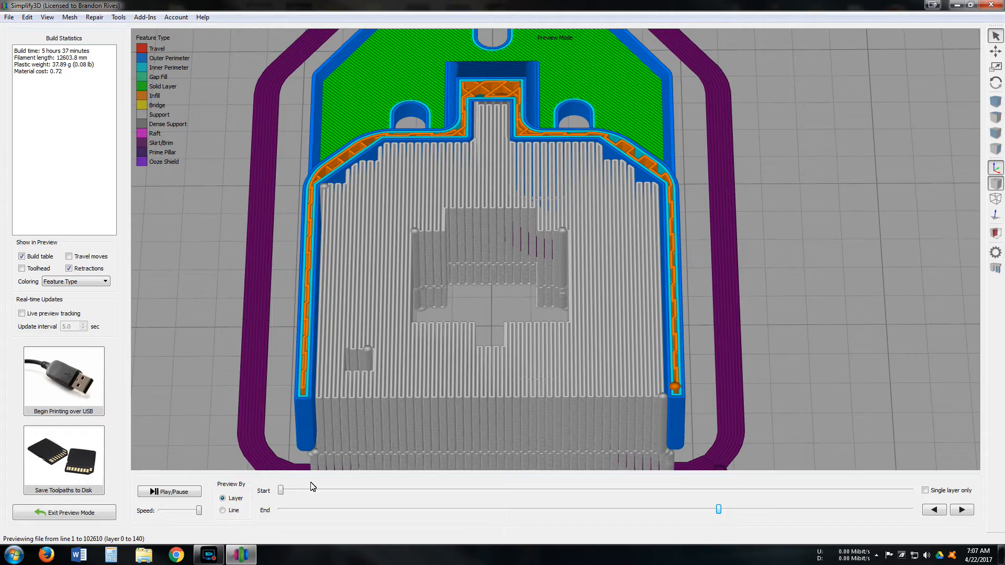
left_click(75, 512)
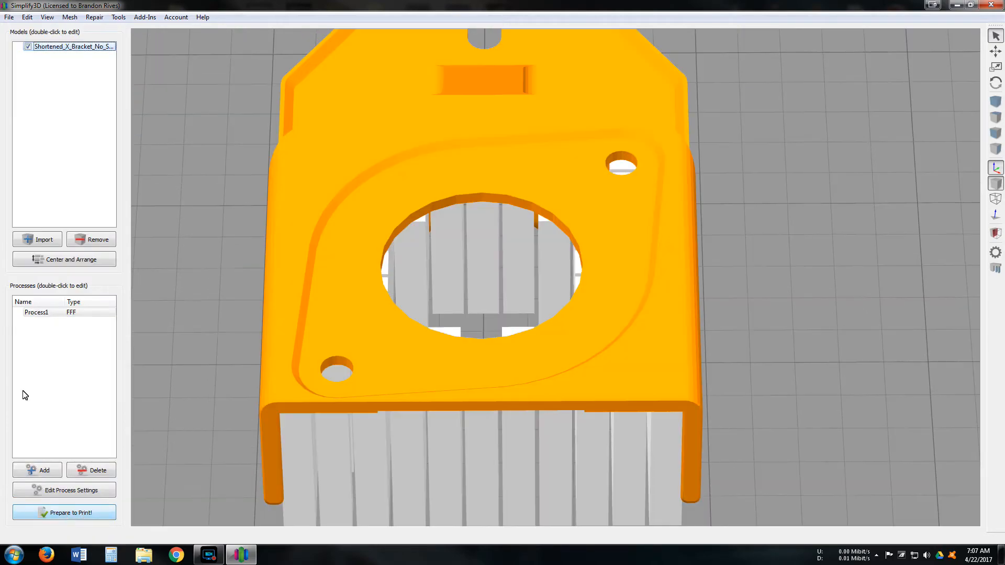
- Set Process1's support infill percentage back to 30% and preview the bracket's print up to layer 139
left_click(49, 313)
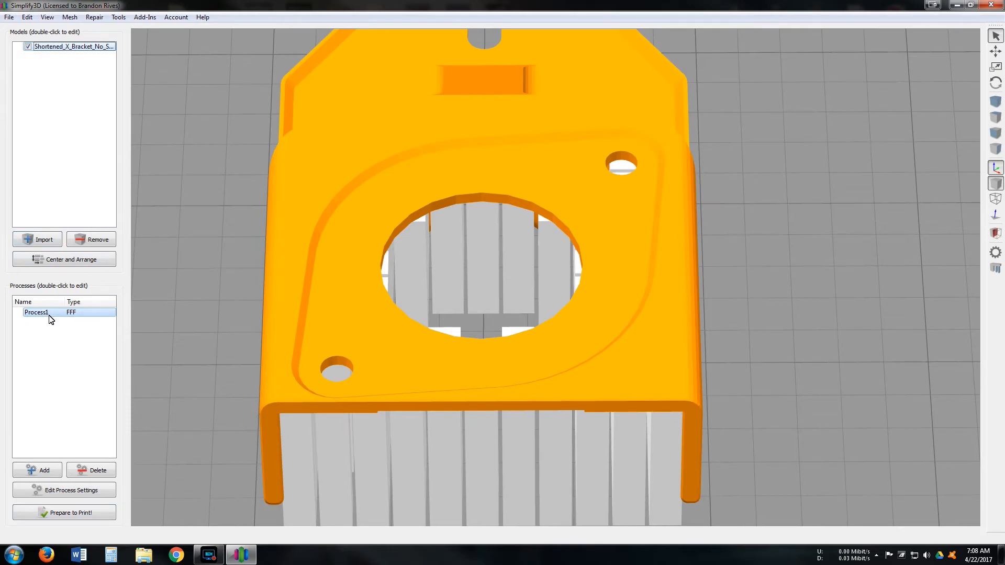
double_click(49, 314)
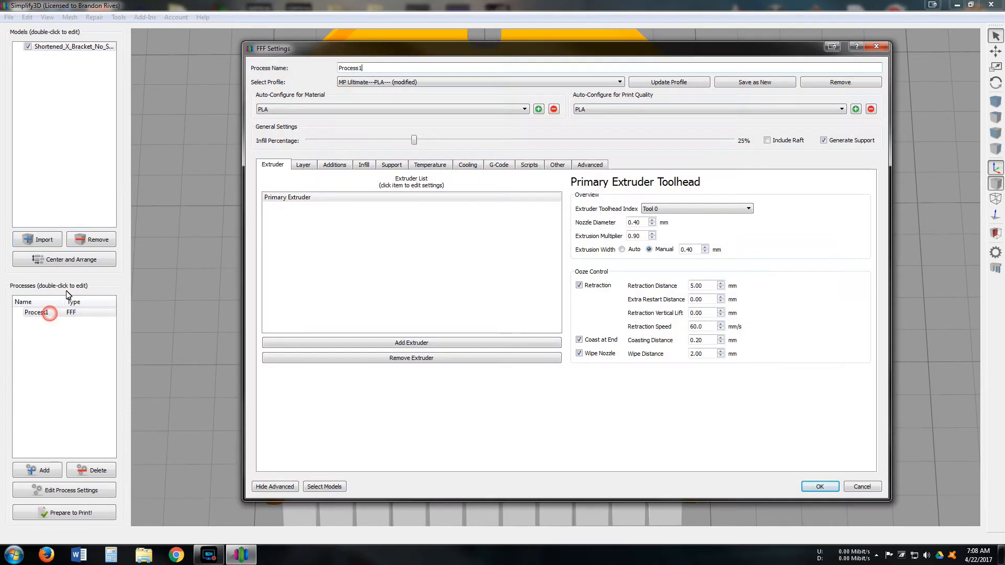
left_click(361, 166)
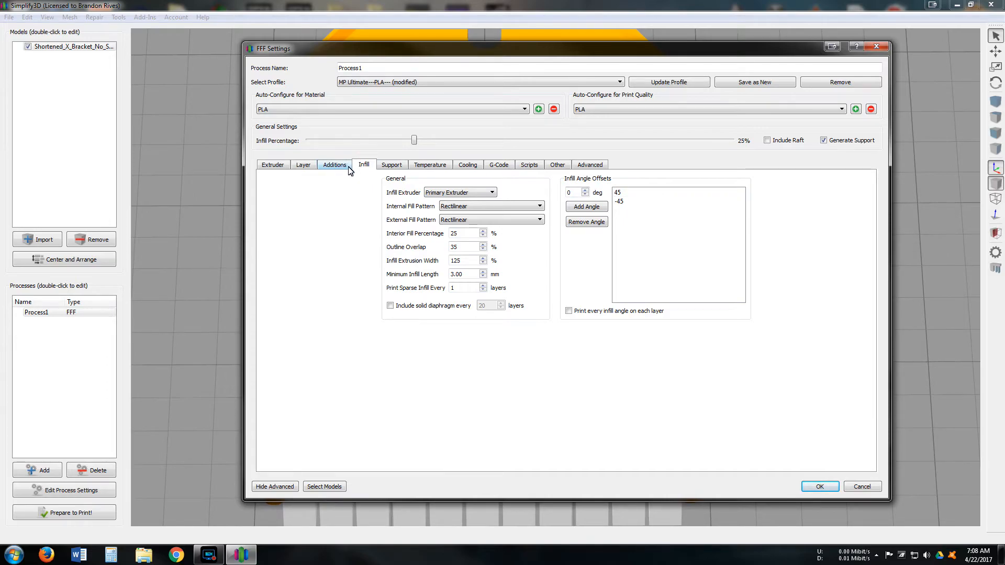
left_click(390, 165)
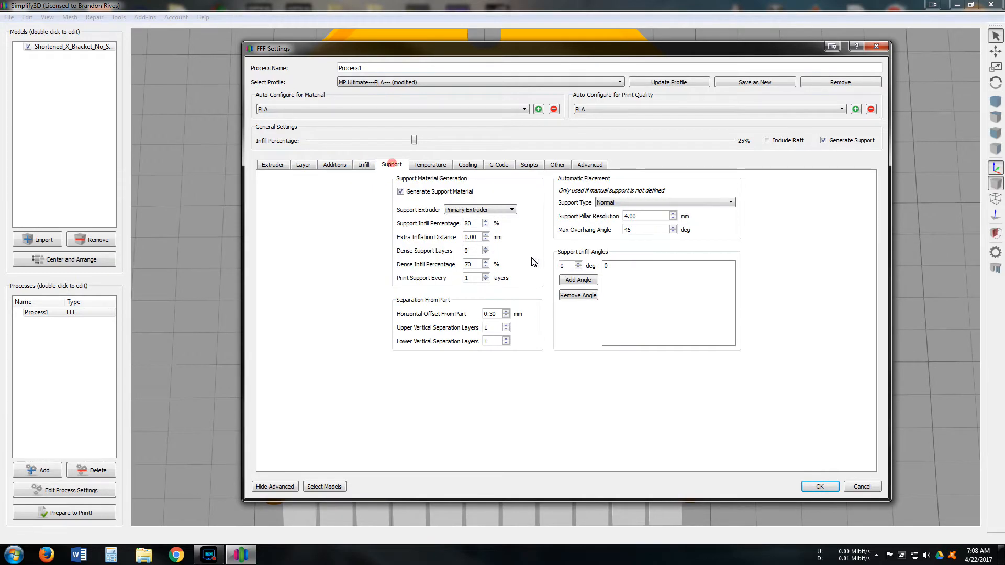
double_click(469, 224)
left_click(820, 487)
left_click(40, 512)
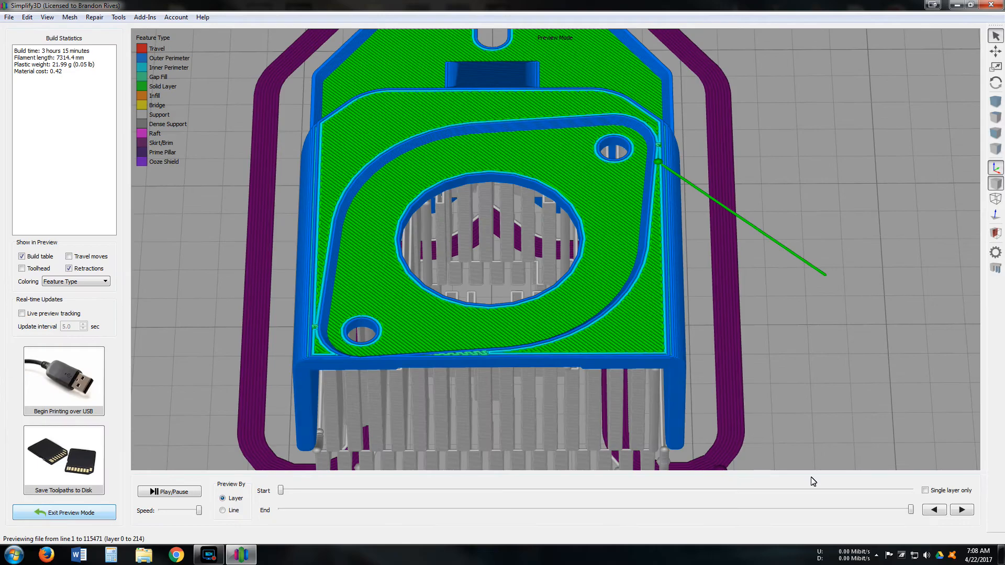
left_click_drag(911, 510, 712, 511)
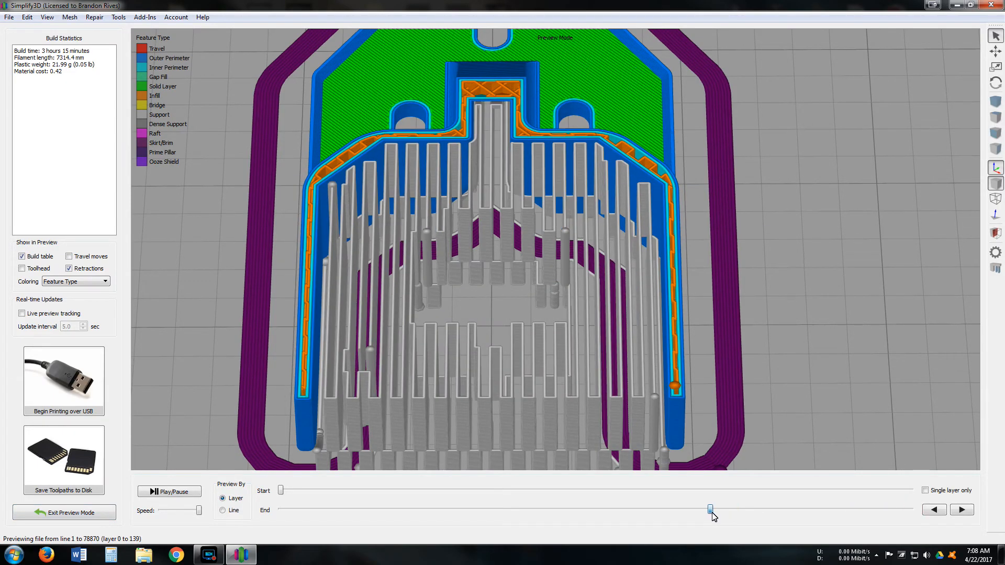
- Exit the print preview and review Process1's support settings, including support infill and automatic placement
left_click(58, 514)
left_click(45, 314)
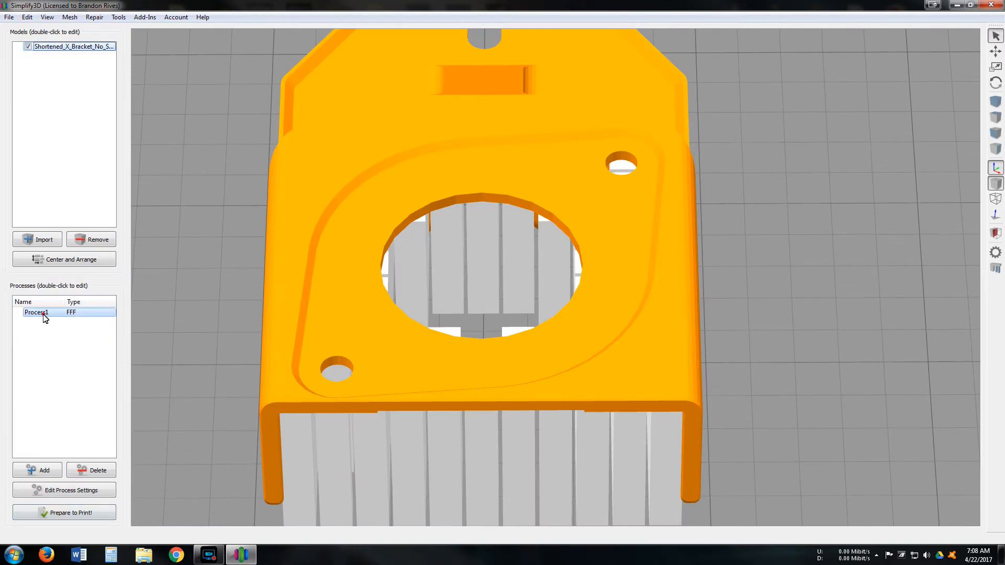
double_click(45, 314)
left_click(390, 164)
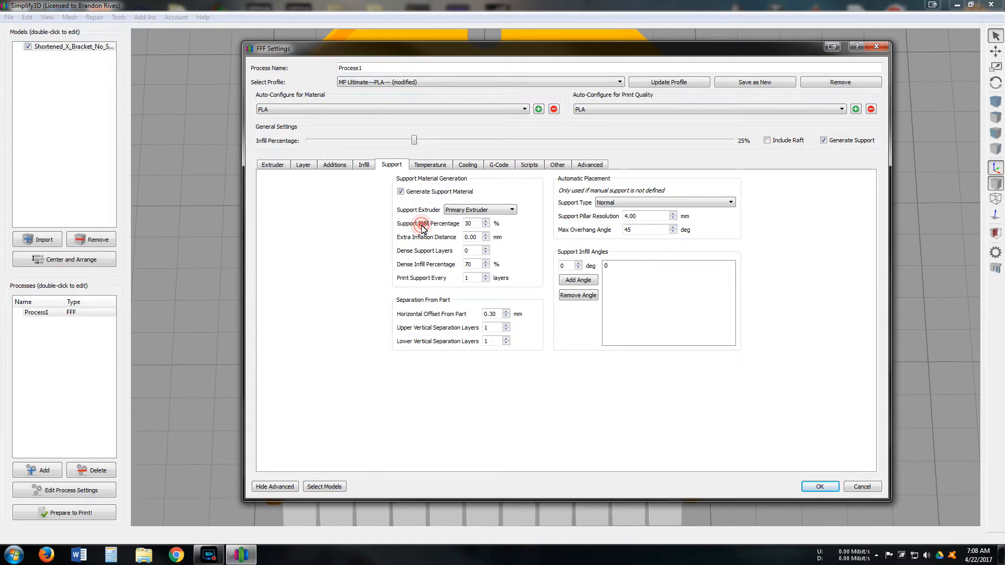
left_click(571, 202)
left_click(571, 224)
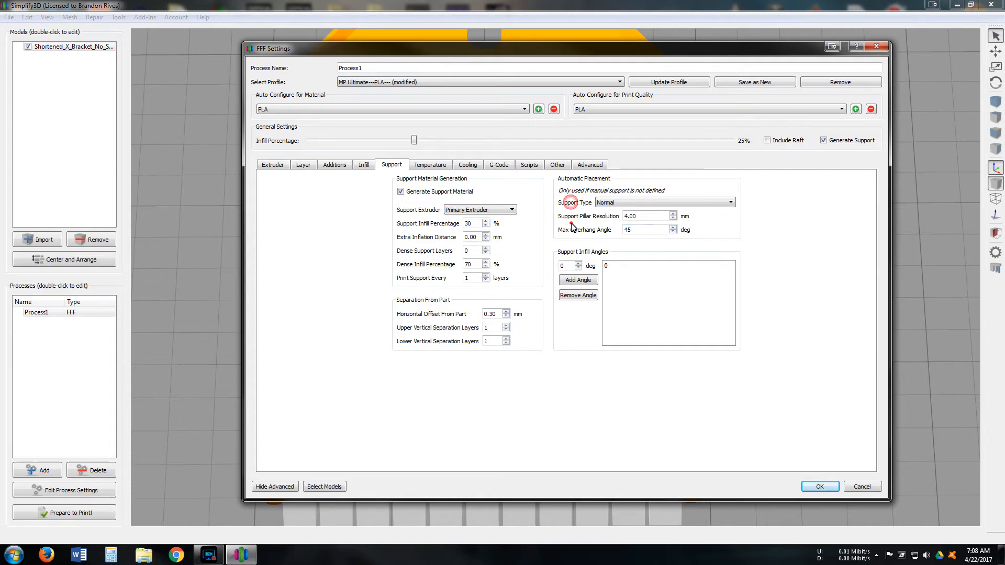
- Set the primary extruder's layer 1 temperature setpoint to 205 °C in Process1
left_click(429, 164)
left_click(297, 198)
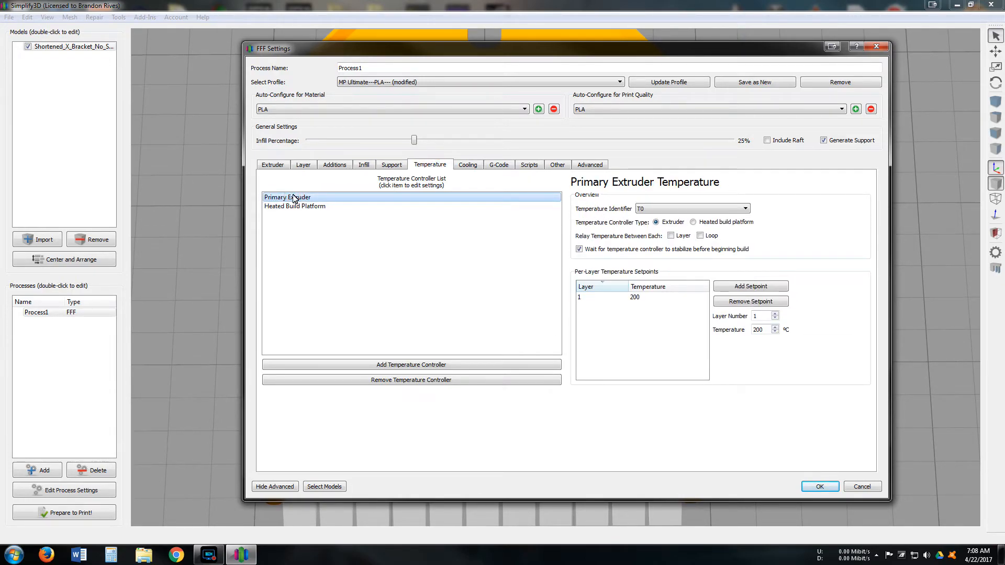
double_click(637, 297)
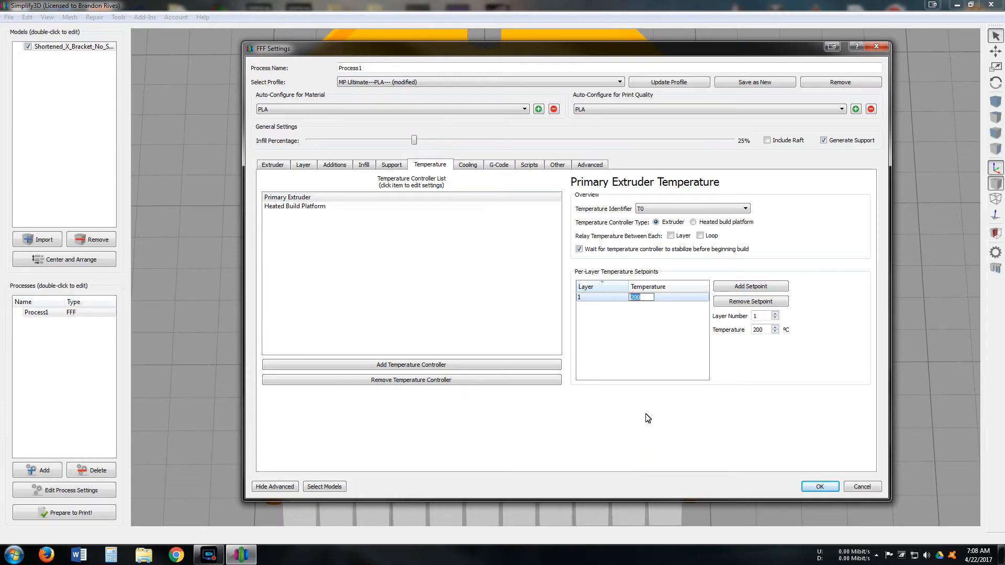
key("BackSpace")
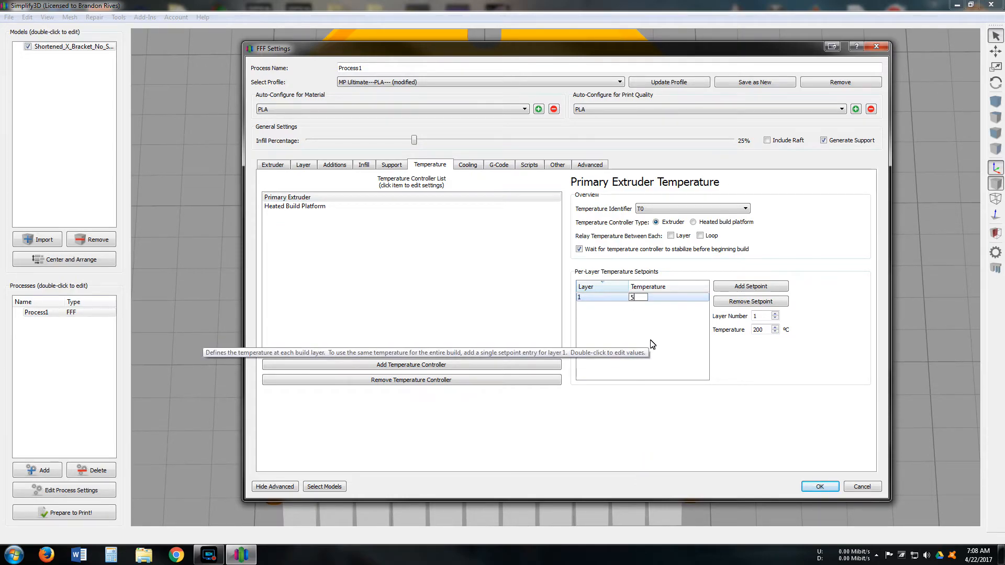
key("Return")
left_click(650, 340)
double_click(634, 300)
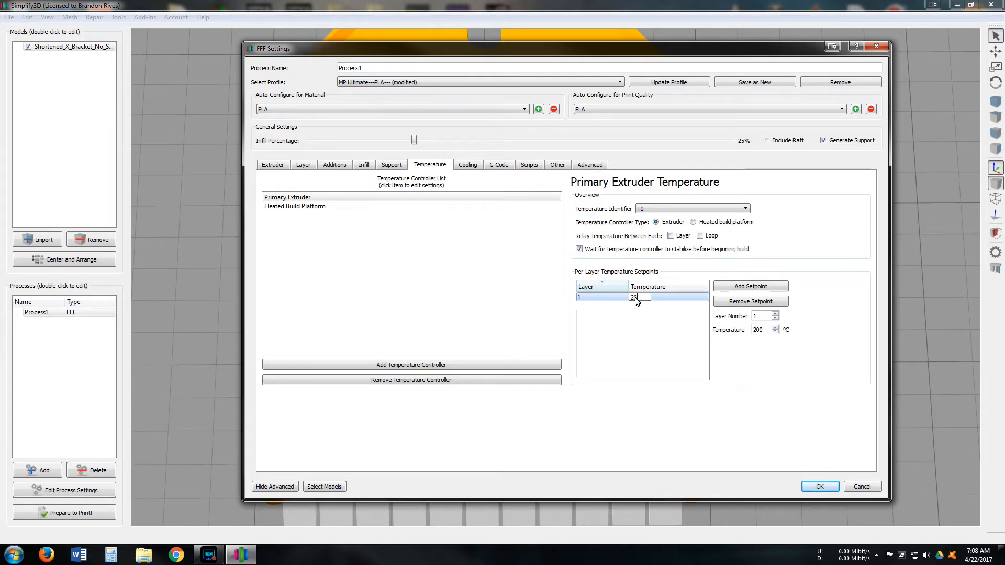
type("205")
key("Return")
left_click(650, 338)
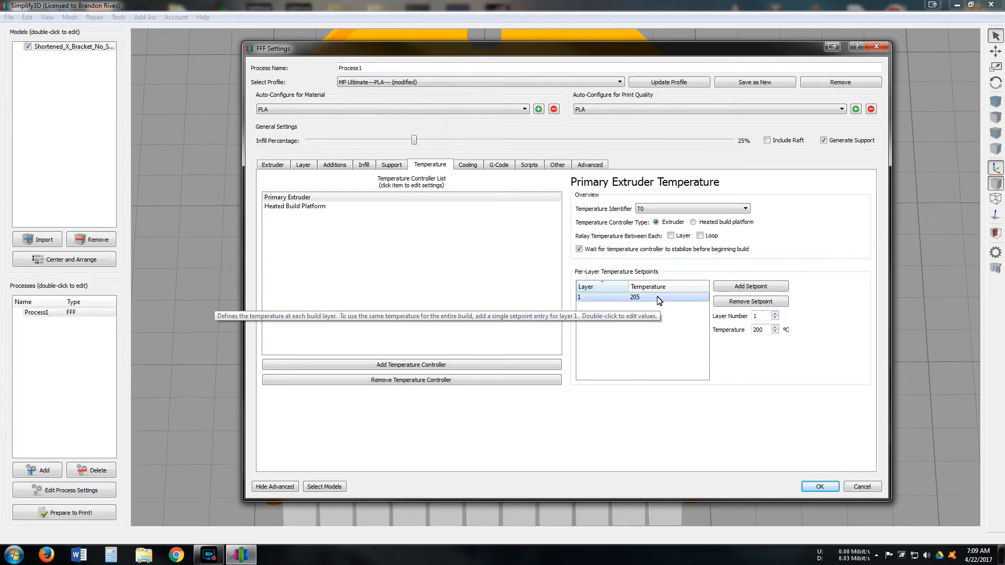
- Add a primary extruder temperature setpoint of 200 °C starting at layer 6
left_click(762, 316)
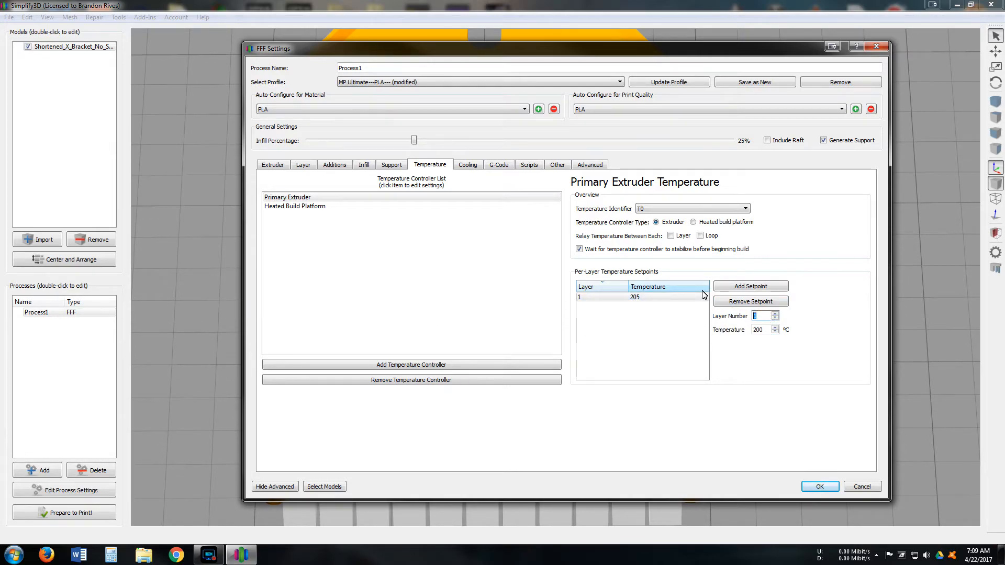
type("6")
left_click_drag(769, 332, 734, 334)
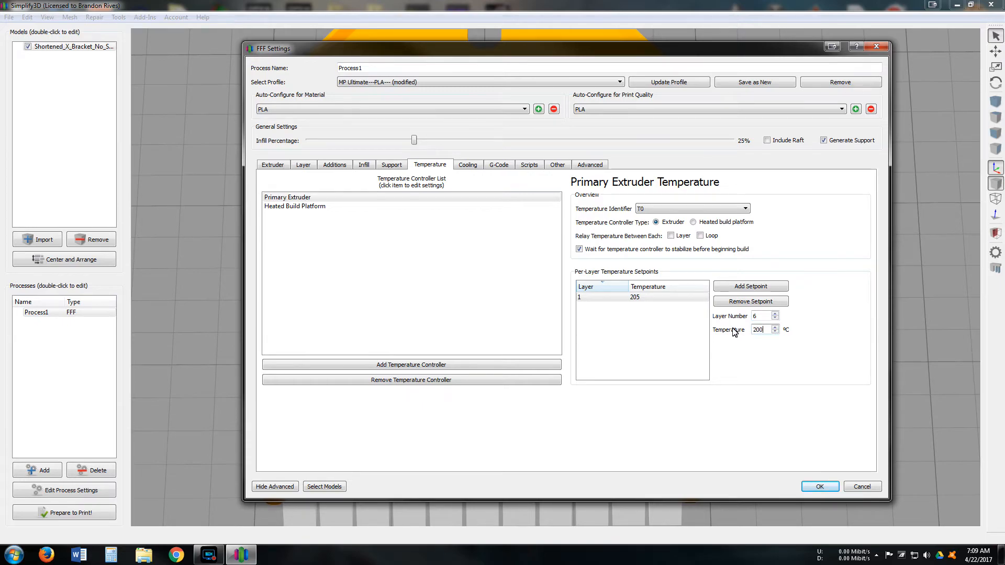
left_click(762, 354)
left_click(746, 288)
left_click(581, 298)
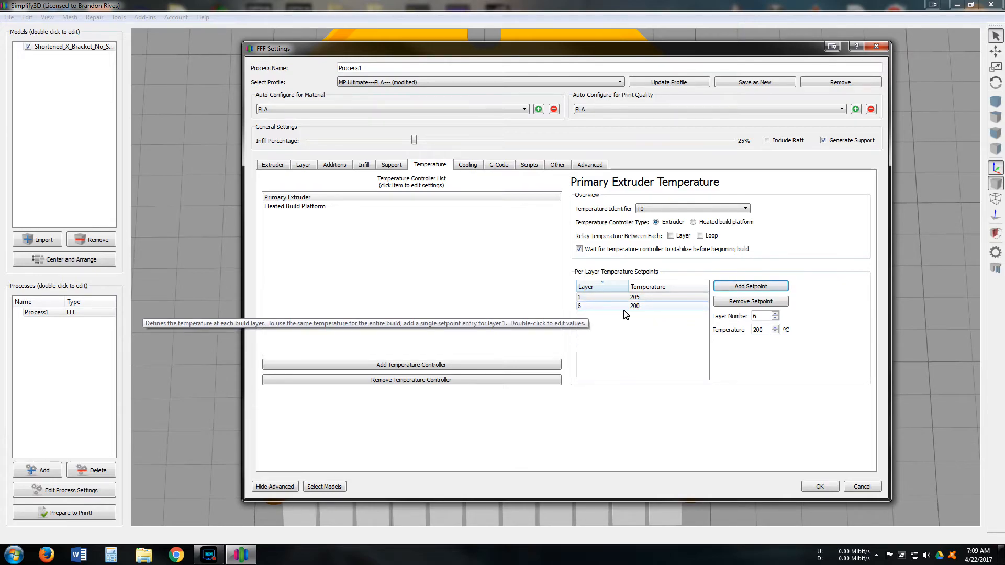
left_click(645, 308)
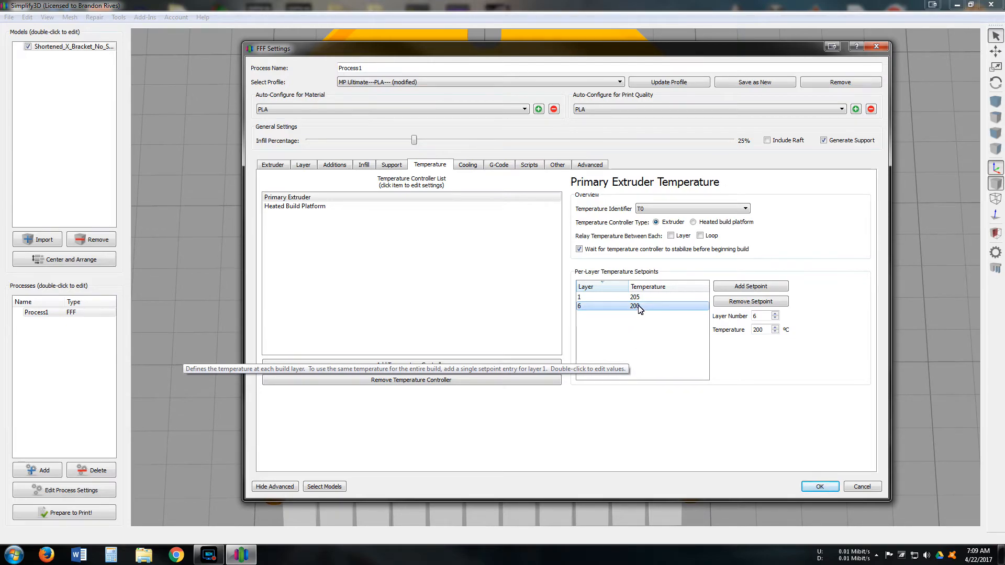
- Try to enter a new temperature for a heated build platform setpoint at layer 6, and accept the process settings
left_click(309, 206)
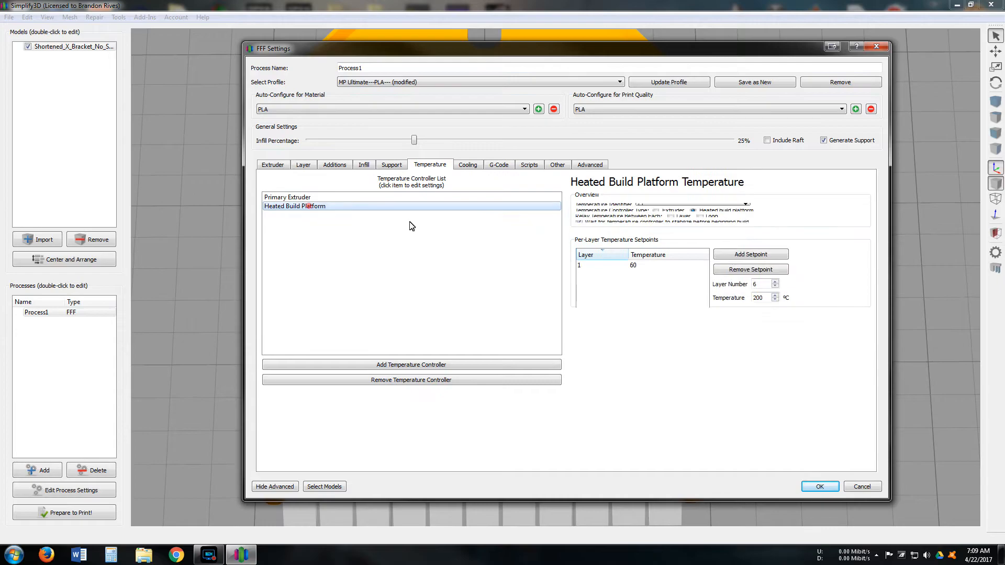
left_click(587, 298)
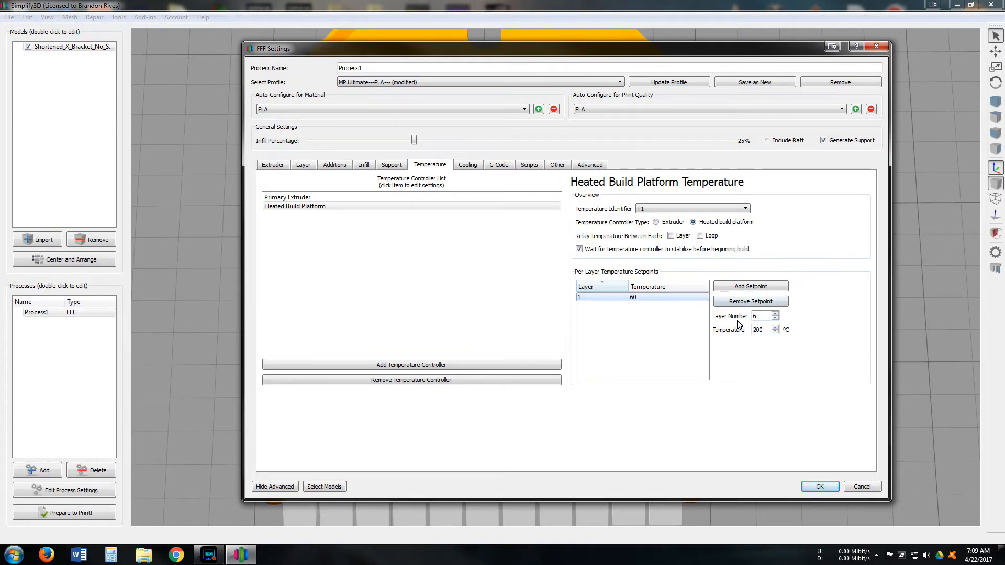
left_click_drag(761, 330, 736, 333)
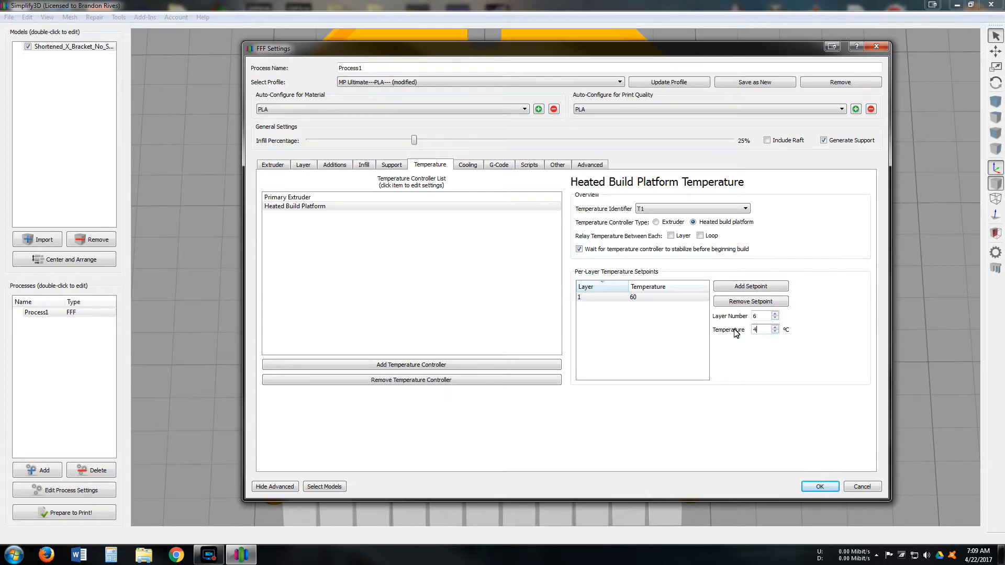
left_click(815, 376)
left_click(824, 489)
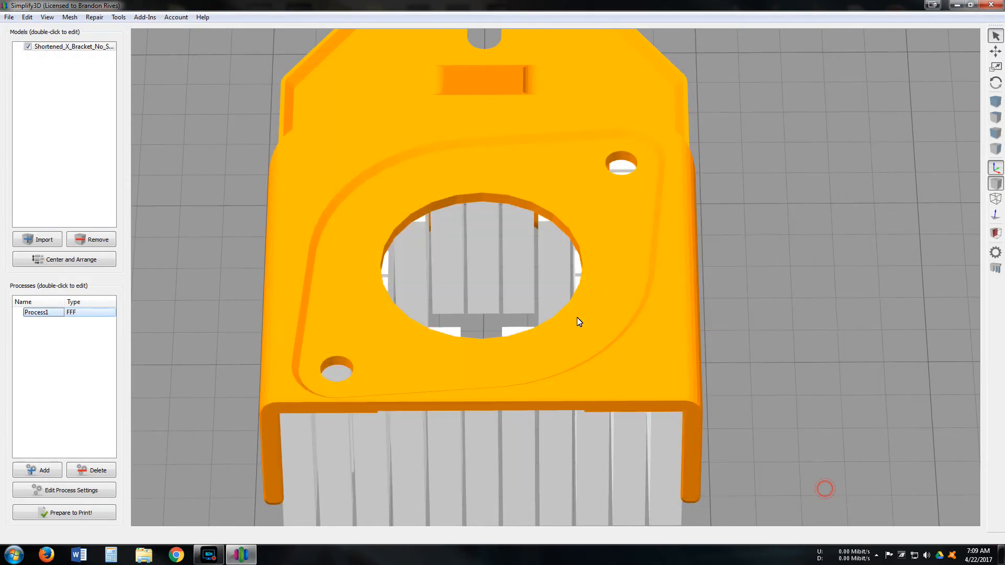
- Reopen Process1 and add a heated build platform setpoint of 40 °C at layer 6
double_click(62, 312)
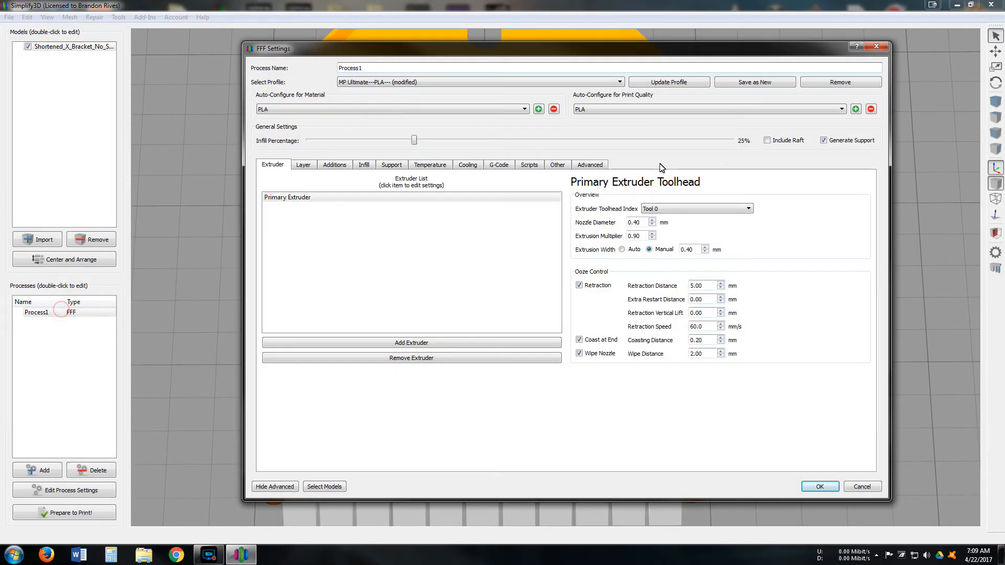
left_click(430, 165)
left_click(381, 206)
double_click(761, 316)
type("6")
double_click(760, 330)
type("40")
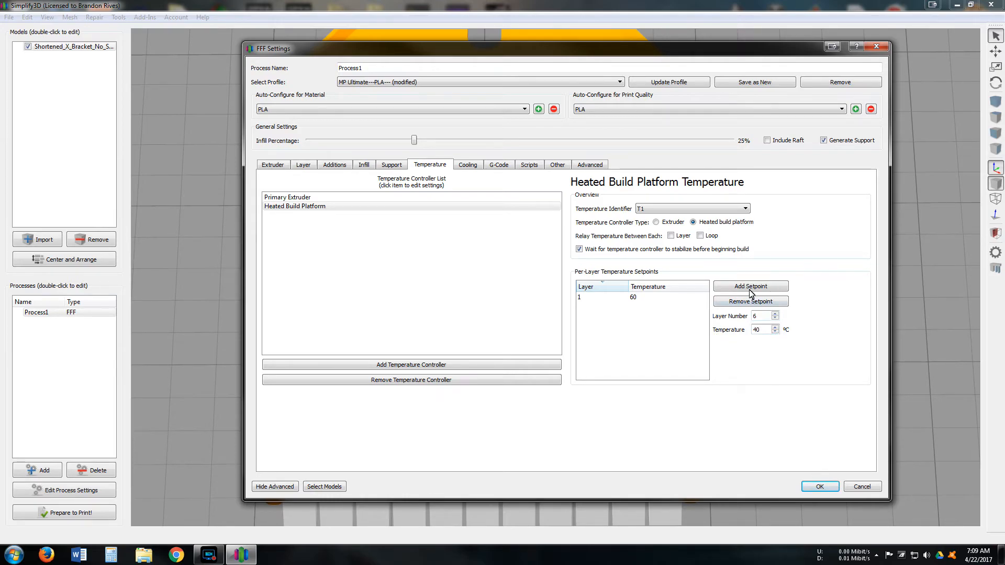
left_click(751, 288)
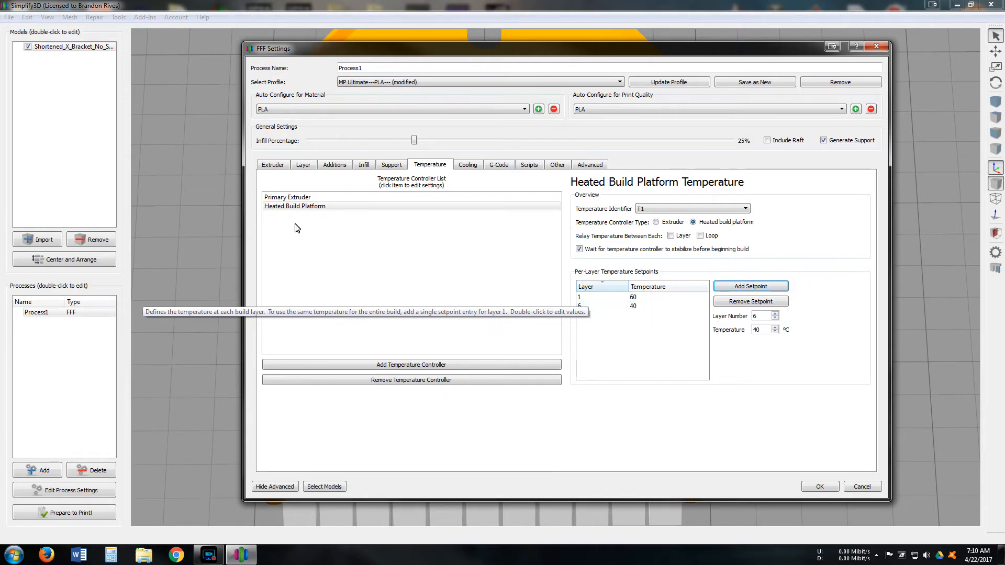
- Compare the per-layer temperature setpoints of the primary extruder and the heated build platform
left_click(292, 198)
left_click(301, 206)
left_click(285, 197)
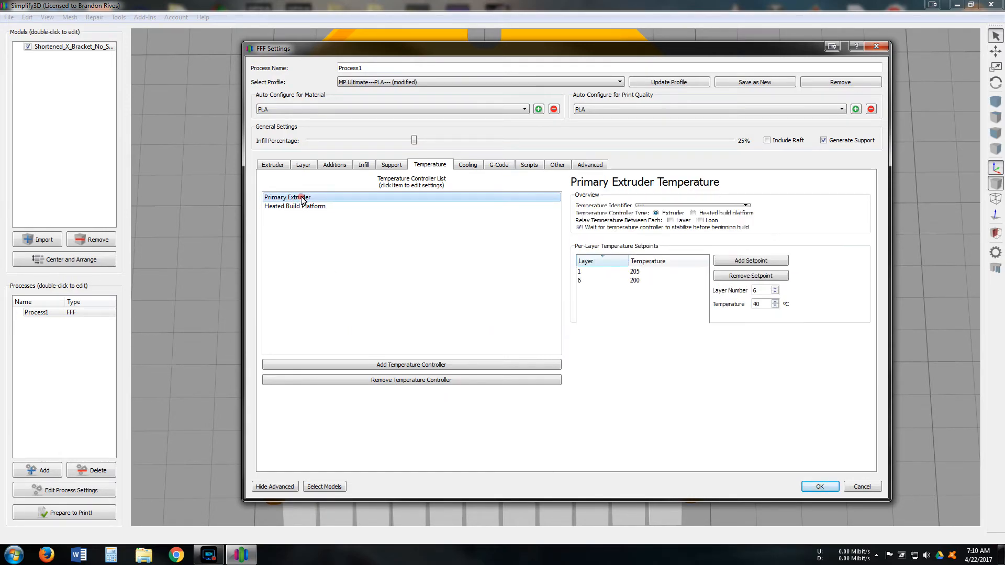
left_click(291, 205)
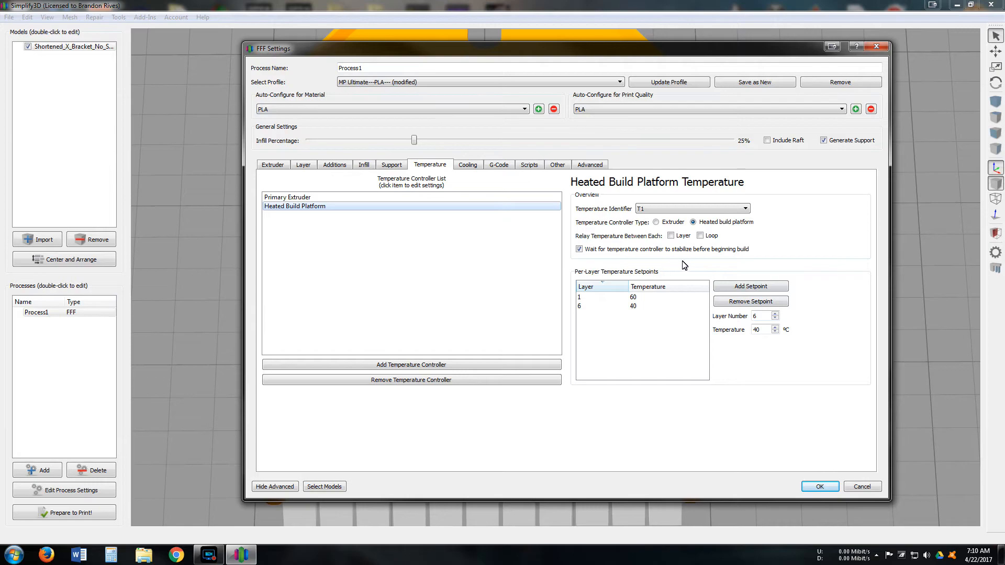
- Review the per-layer fan speeds and add a fan setpoint of 60% at layer 6
left_click(468, 166)
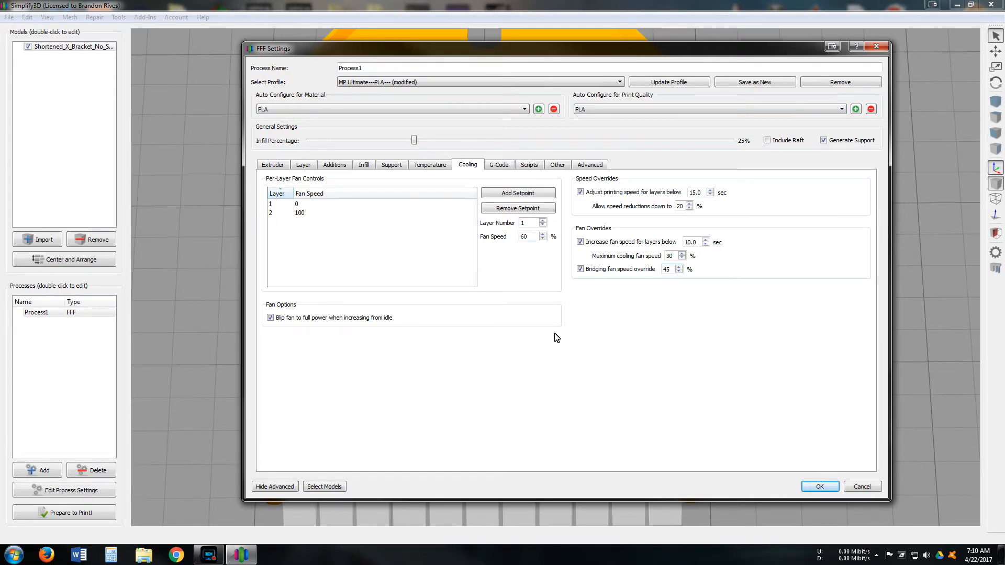
left_click(314, 204)
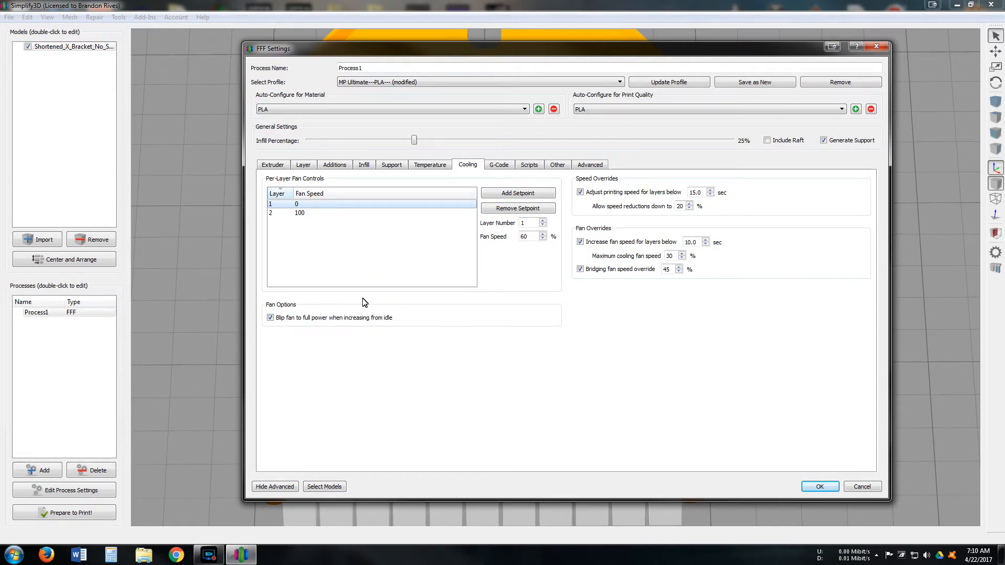
left_click(299, 213)
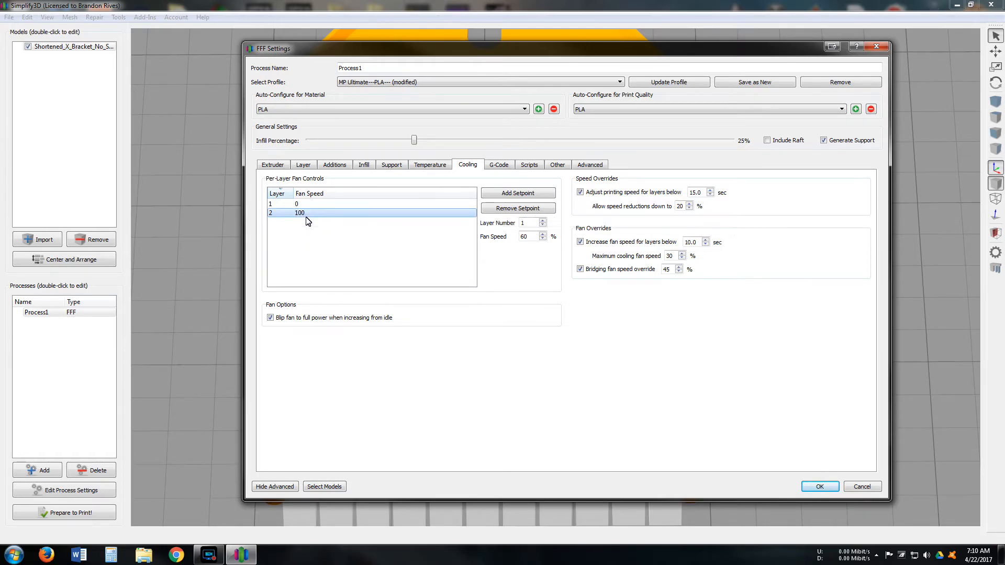
left_click(522, 224)
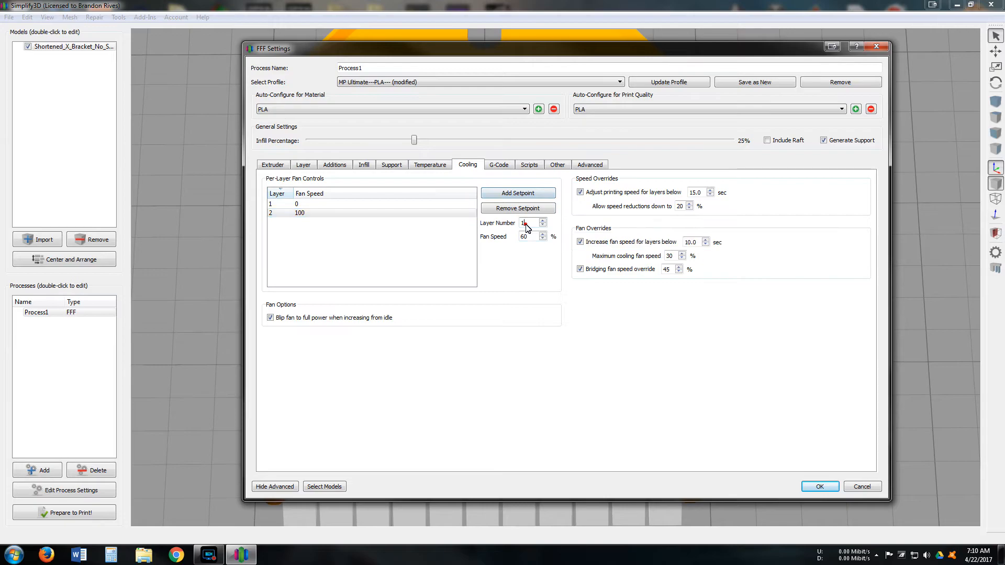
type("6")
left_click(517, 194)
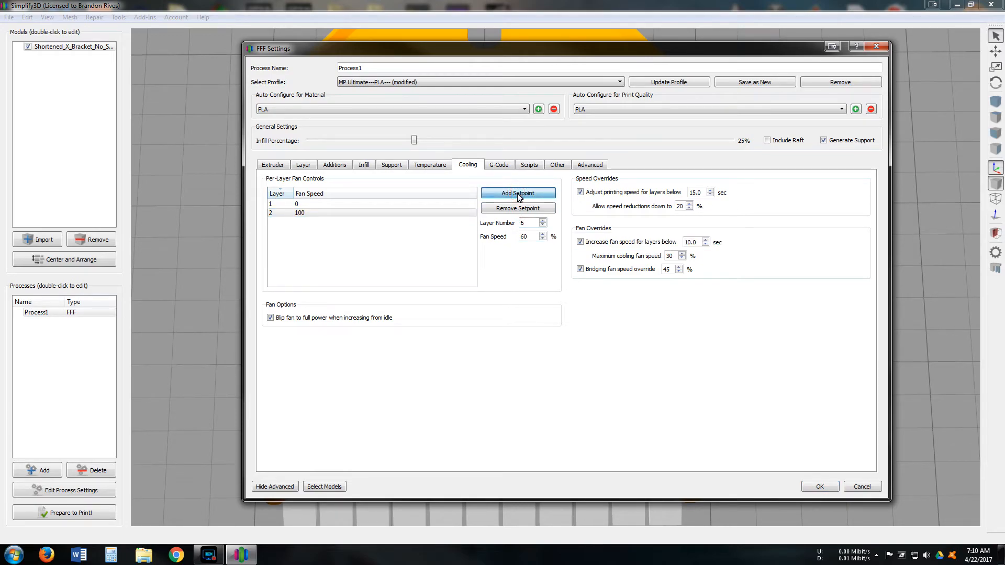
left_click(517, 193)
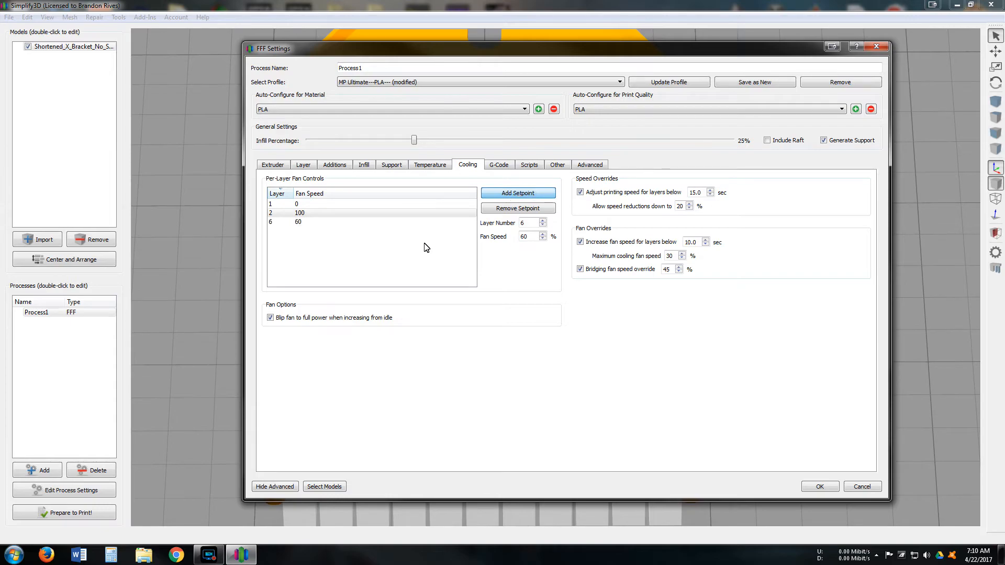
left_click(298, 221)
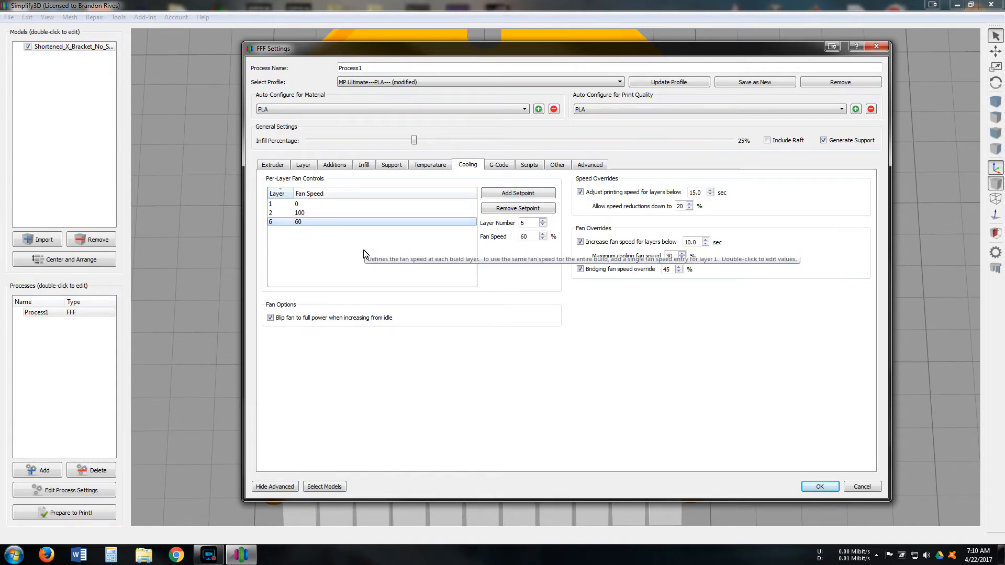
- Set the layer 1 fan speed to 100% in the per-layer fan controls
left_click(303, 204)
double_click(304, 205)
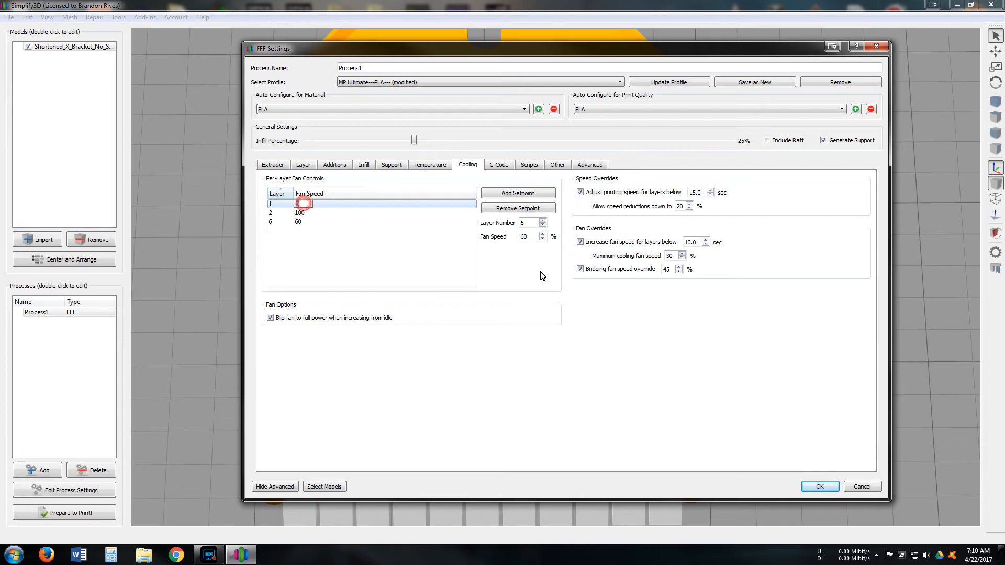
type("100")
key("Return")
- Remove the fan speed setpoints for layers 2 and 6
left_click(301, 214)
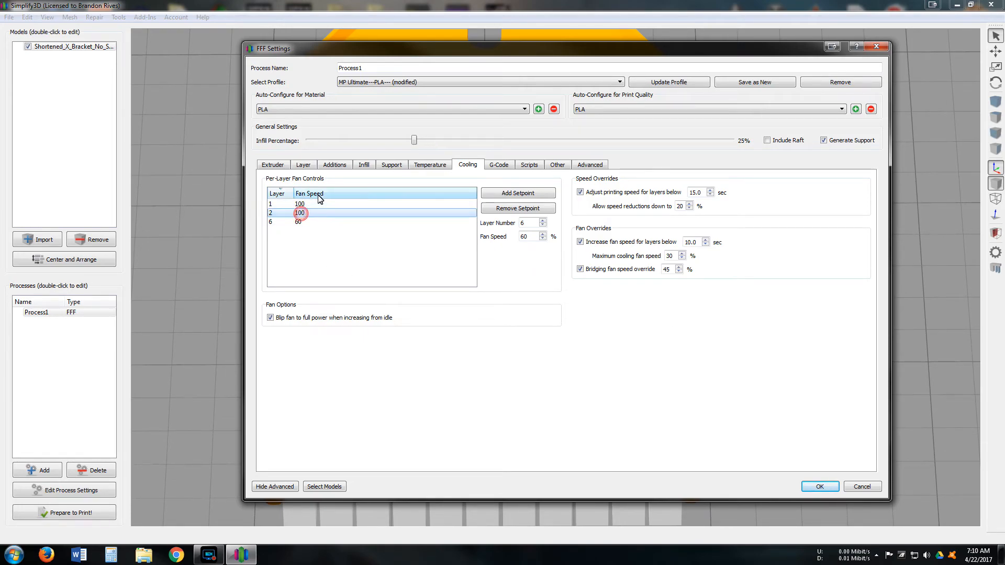
left_click(519, 209)
left_click(393, 212)
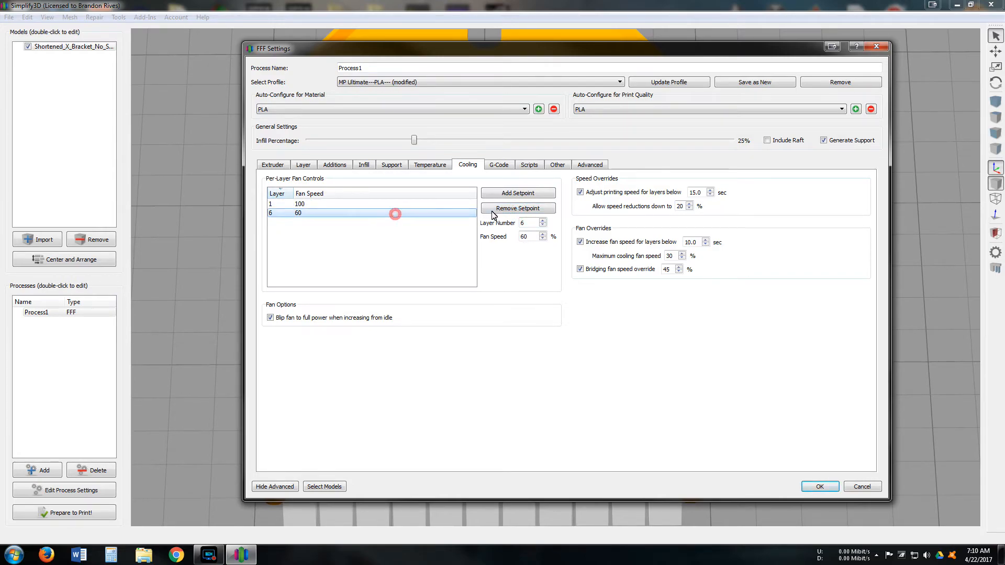
left_click(515, 209)
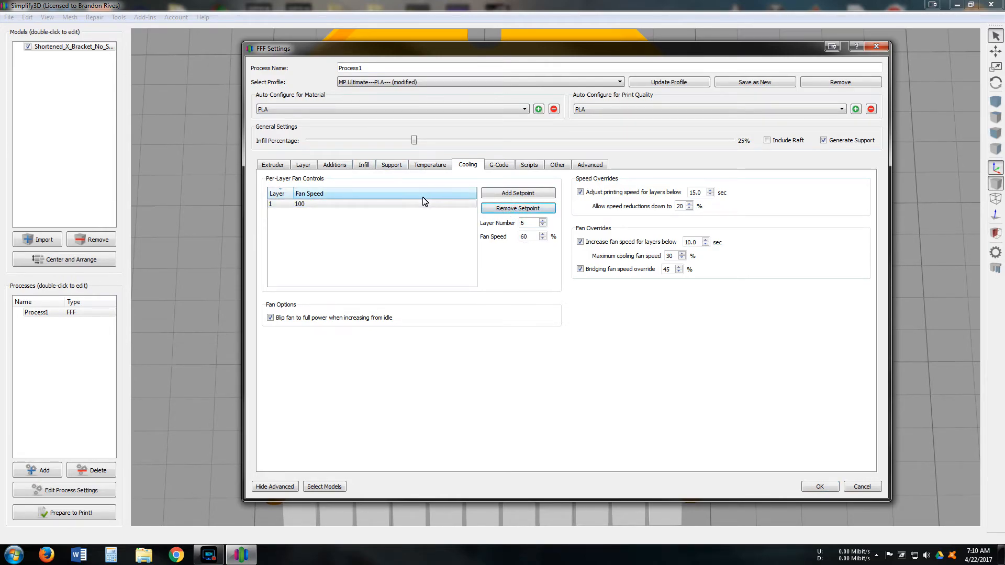
- Review the heated bed temperatures, the G-code options and the starting script of Process1
left_click(445, 166)
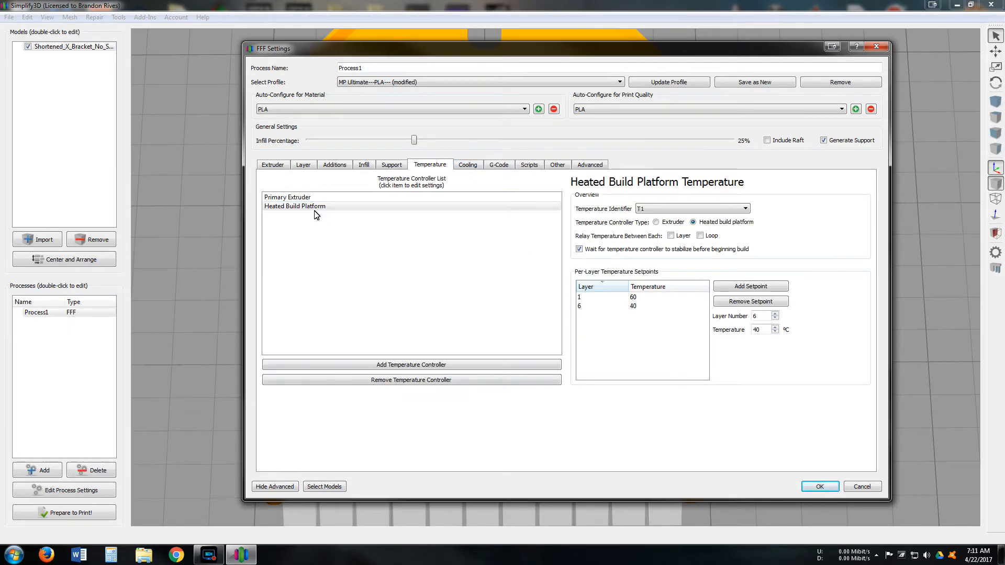
left_click(467, 164)
left_click(498, 165)
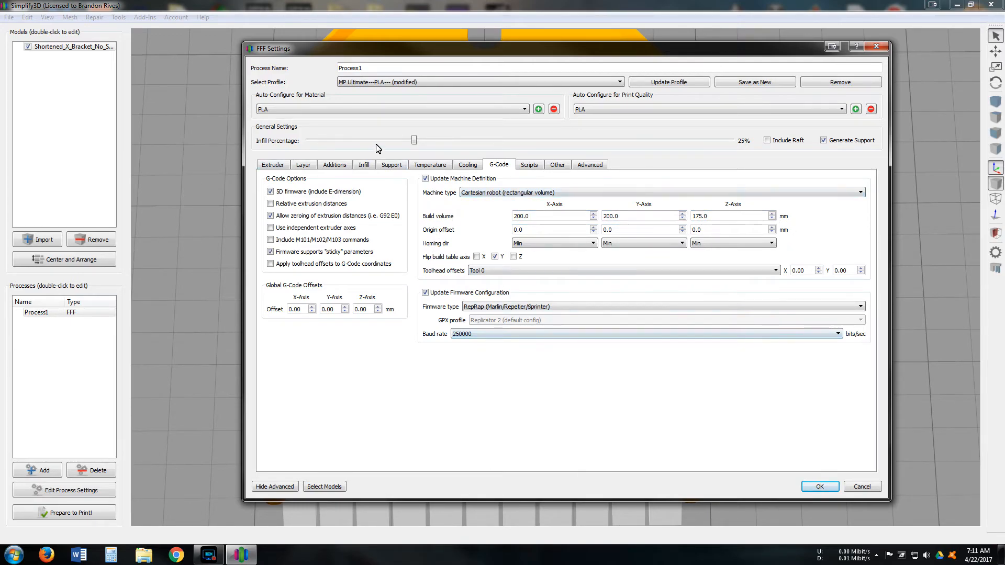
left_click(532, 167)
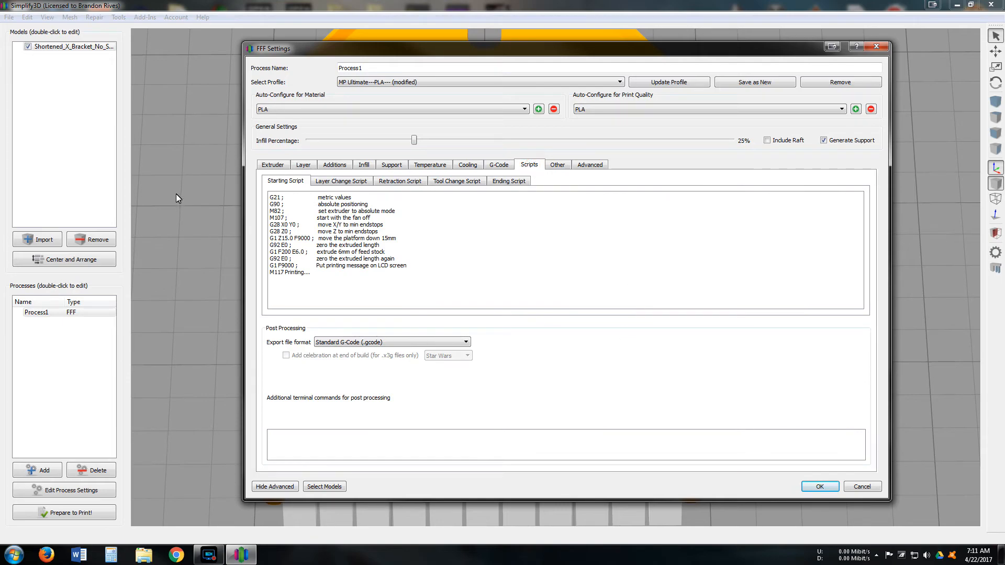
- Compare the G-code commands in the ending script of Process1 with those in its starting script
left_click(510, 182)
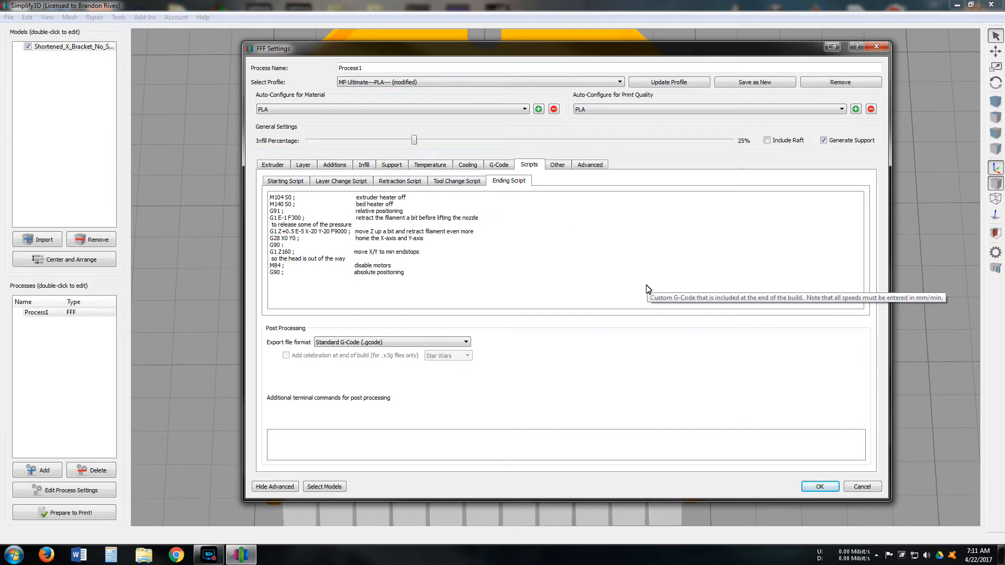
left_click(296, 182)
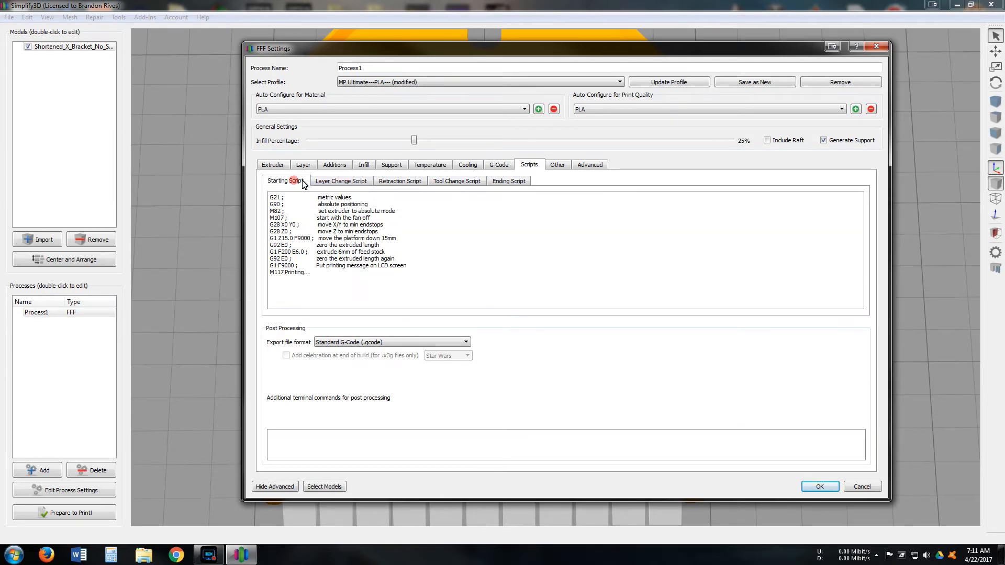
left_click(510, 181)
left_click(285, 181)
left_click(504, 181)
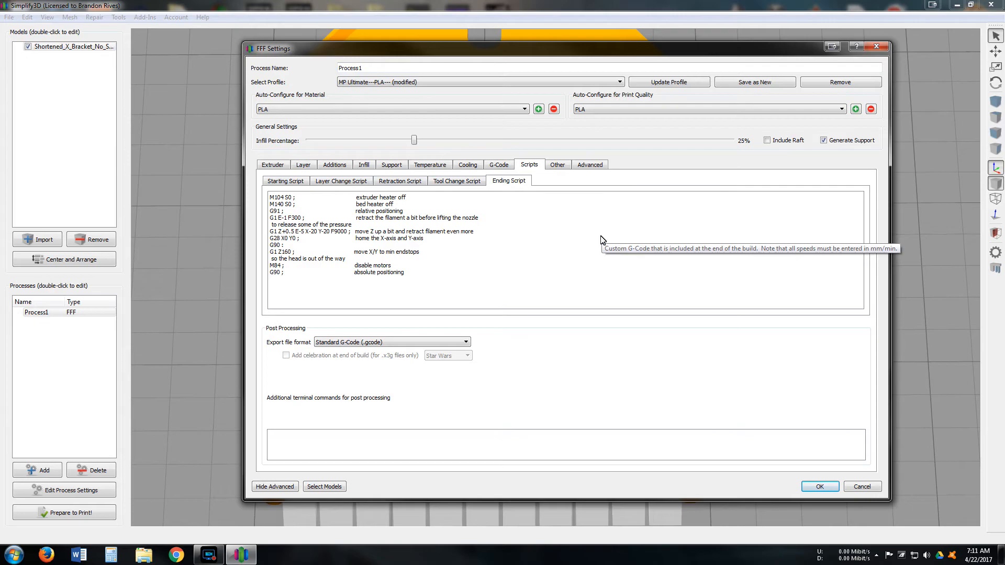
left_click(274, 182)
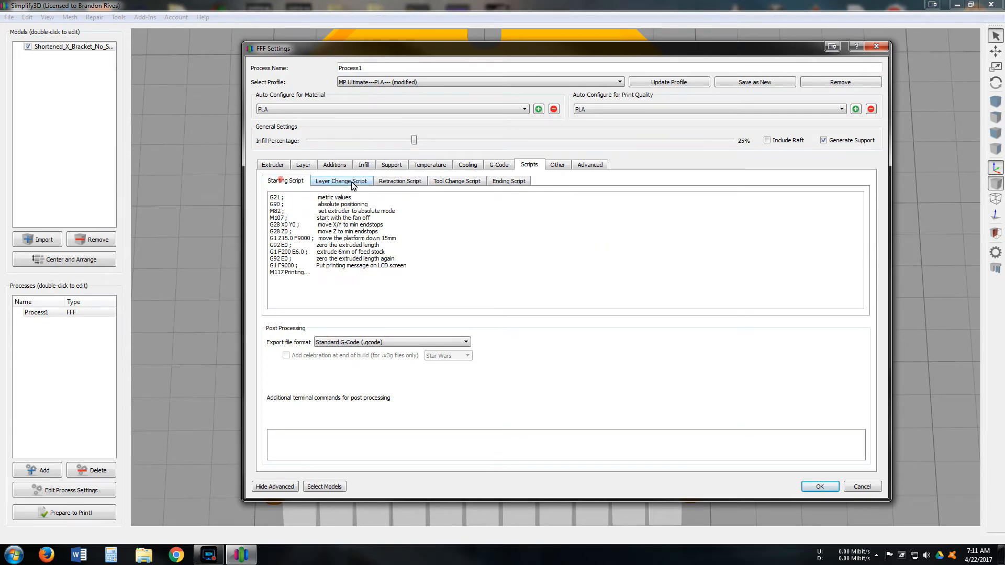
left_click(516, 183)
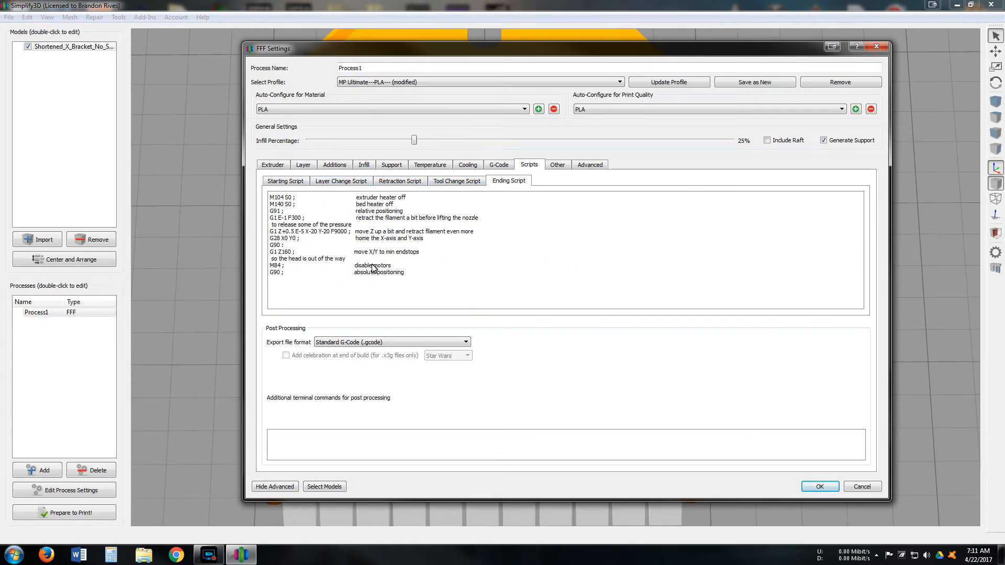
- Review the default printing speed, the other speeds, and the filament diameter and price of Process1
left_click(564, 164)
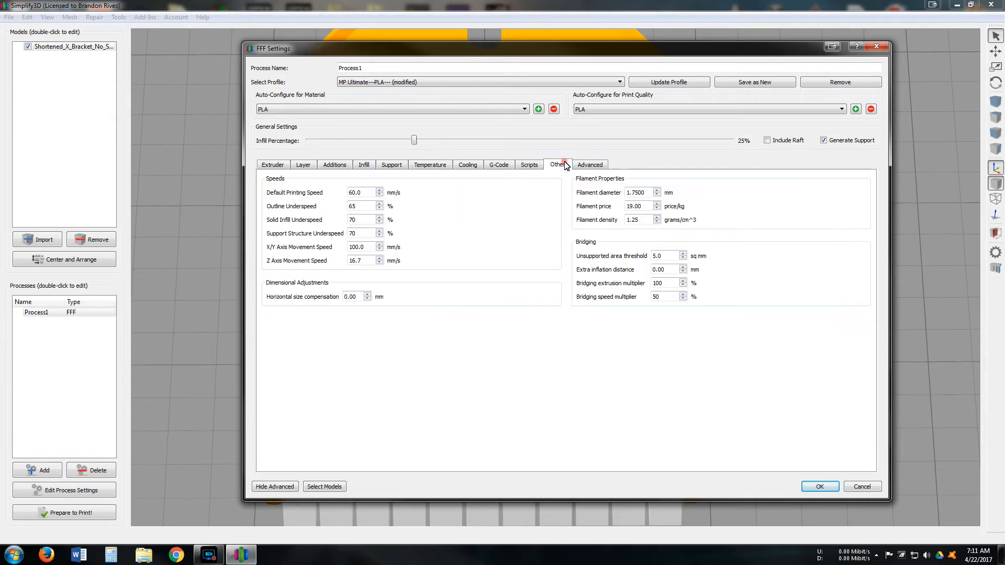
left_click(367, 193)
left_click_drag(368, 193, 314, 192)
left_click(364, 194)
left_click_drag(365, 193, 336, 200)
left_click_drag(367, 193, 190, 203)
left_click_drag(369, 192, 251, 163)
left_click_drag(642, 194, 625, 192)
left_click_drag(647, 206, 629, 224)
double_click(365, 194)
- Check the ooze control options against the primary extruder's retraction and wipe settings, and accept the process settings
left_click(586, 167)
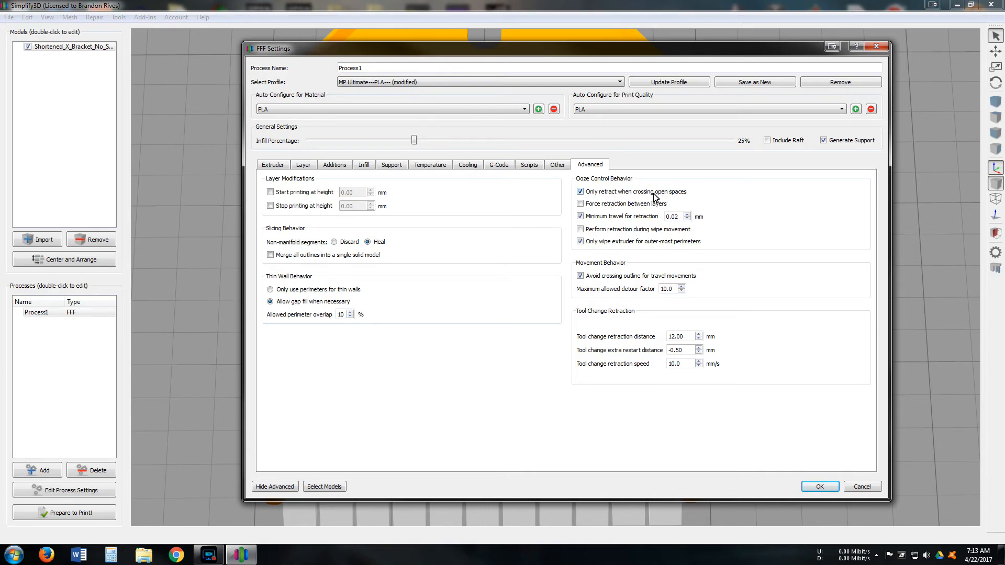
mouse_move(684, 197)
mouse_move(604, 195)
left_click(265, 163)
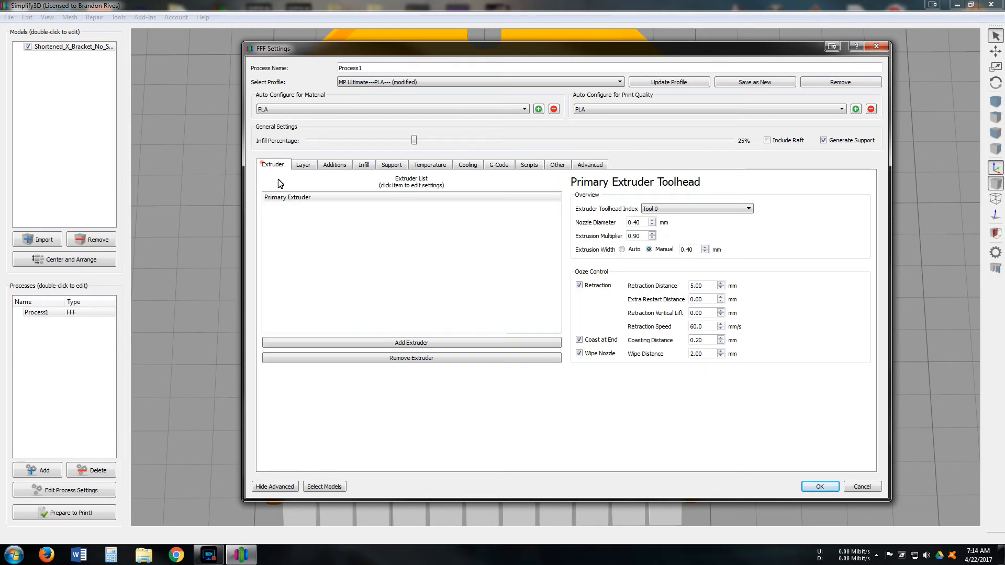
left_click(632, 354)
left_click(603, 165)
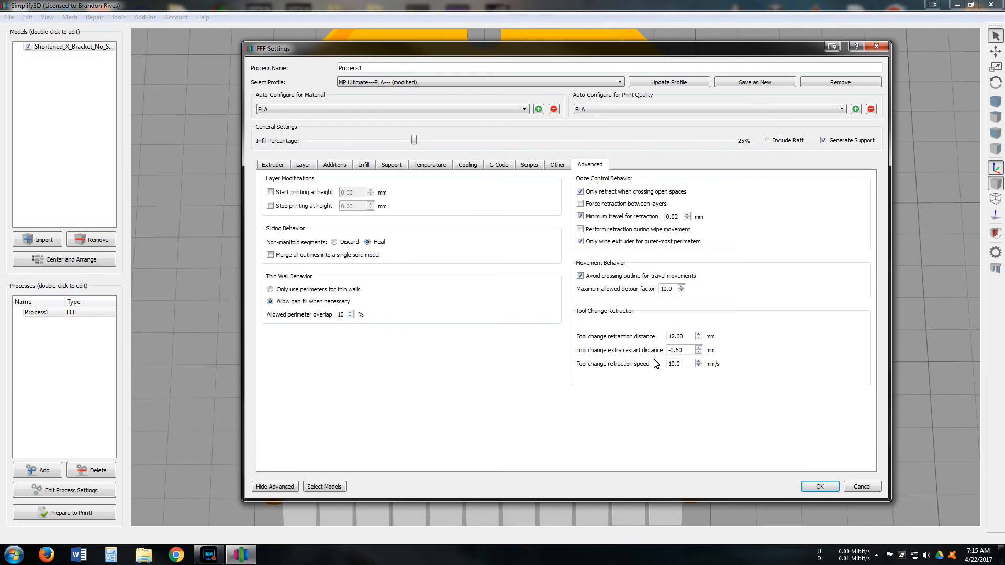
left_click(819, 486)
- Examine the bracket around its large circular opening, where travel moves could cross open space
left_click_drag(742, 287, 630, 309)
left_click(382, 202)
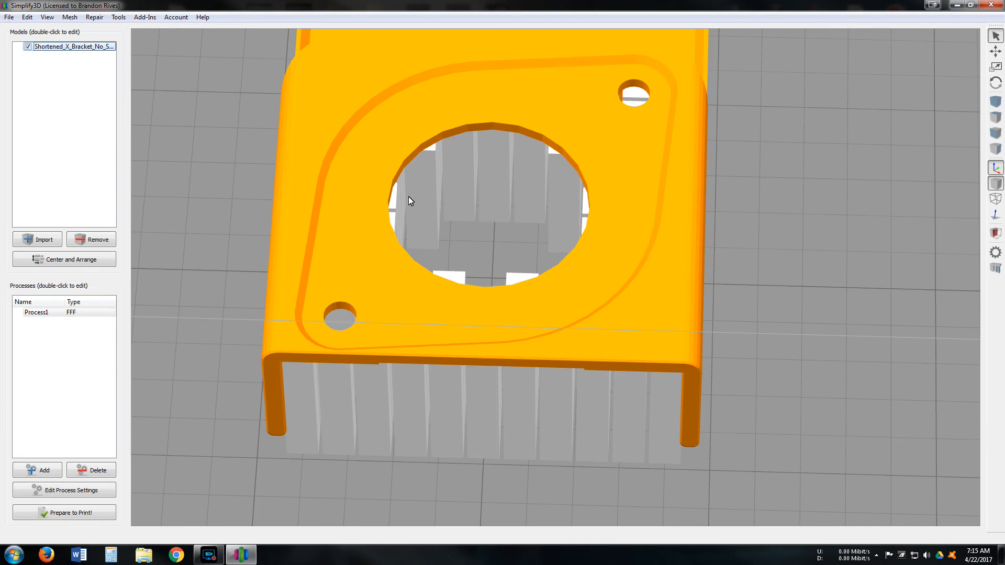
left_click(597, 204)
left_click_drag(373, 203, 371, 201)
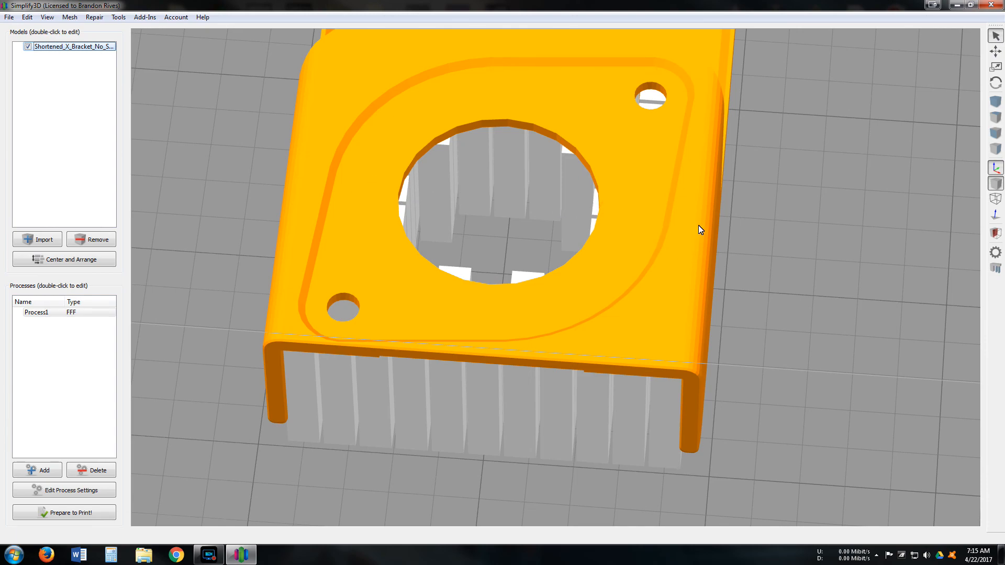
- Reopen the Process1 settings and review the outline-crossing avoidance option and the maximum allowed detour factor
double_click(66, 312)
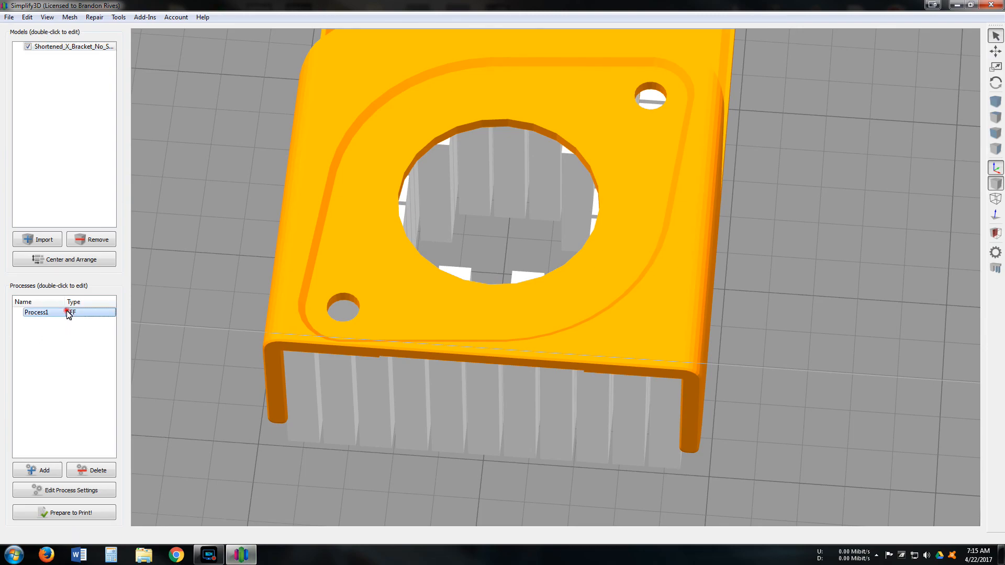
left_click(590, 165)
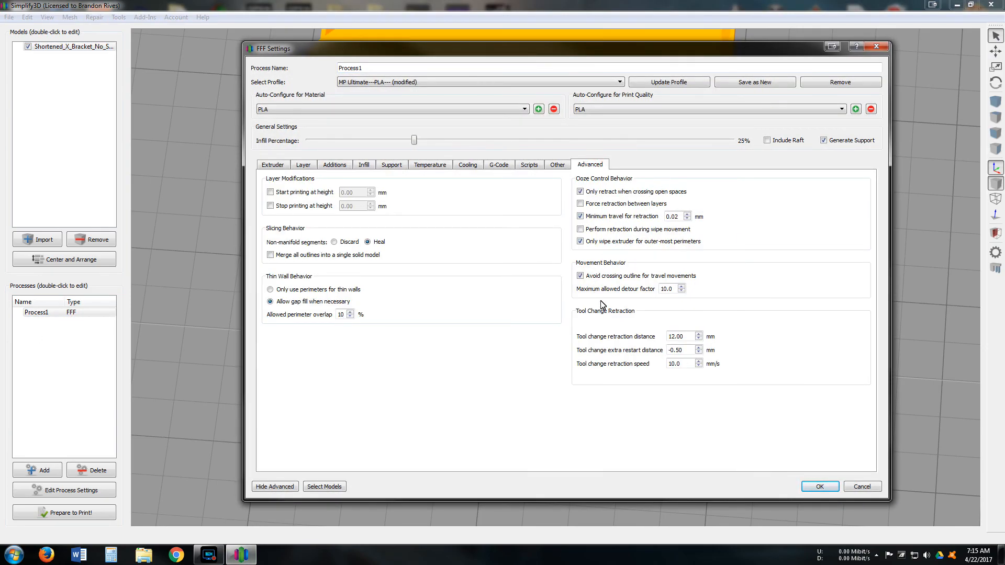
left_click(612, 263)
mouse_move(674, 296)
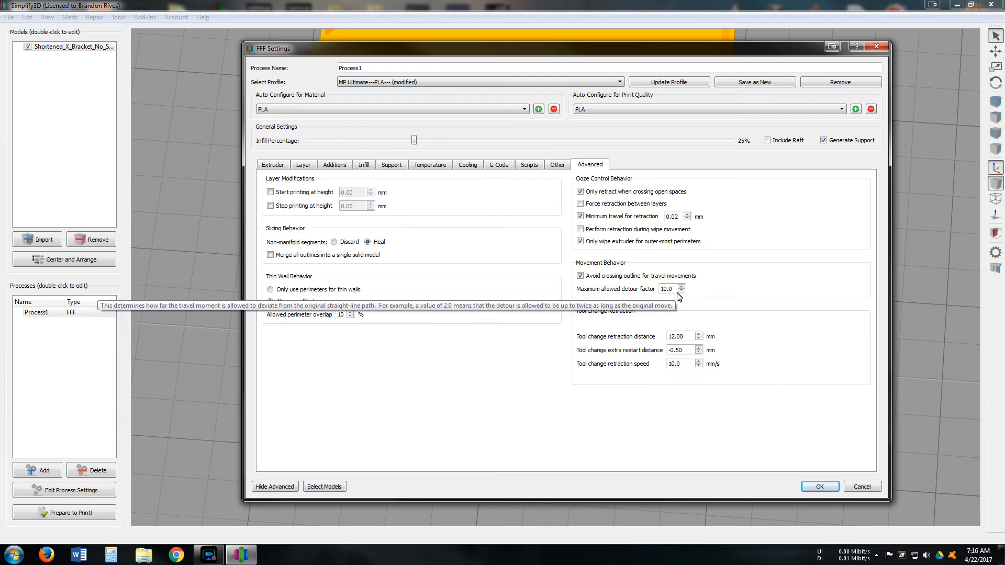
left_click(772, 329)
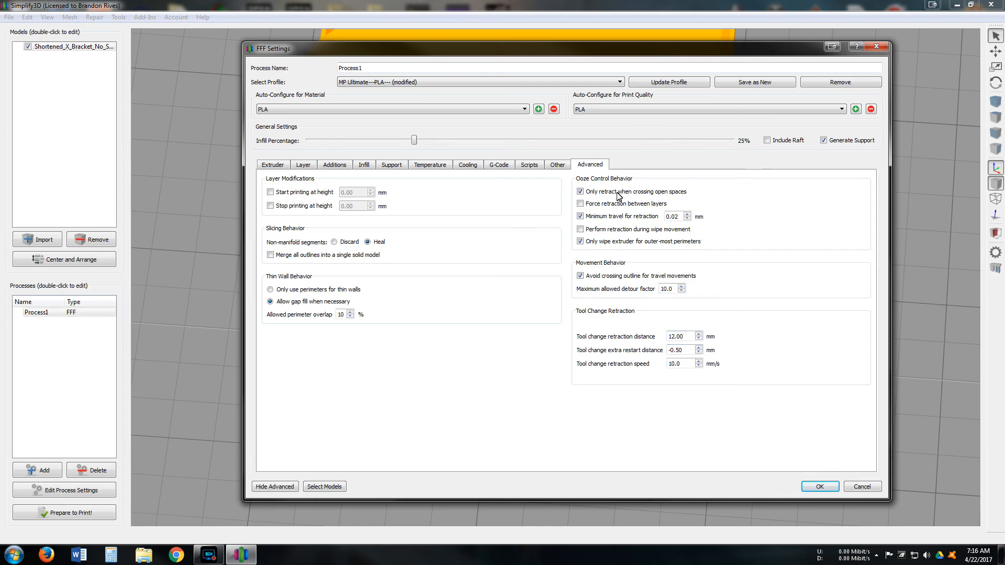
left_click(563, 171)
left_click(537, 168)
left_click(556, 167)
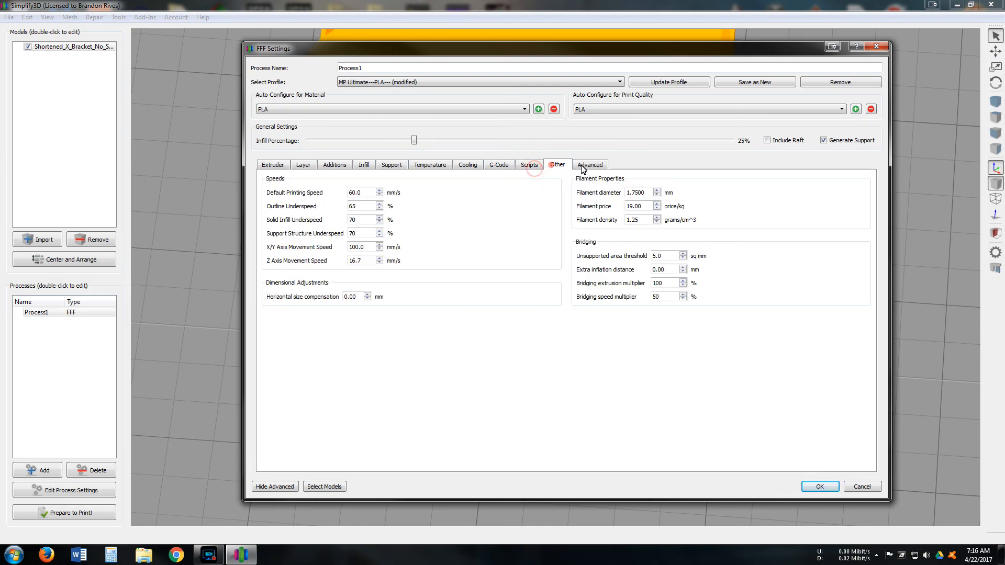
left_click(590, 164)
mouse_move(715, 278)
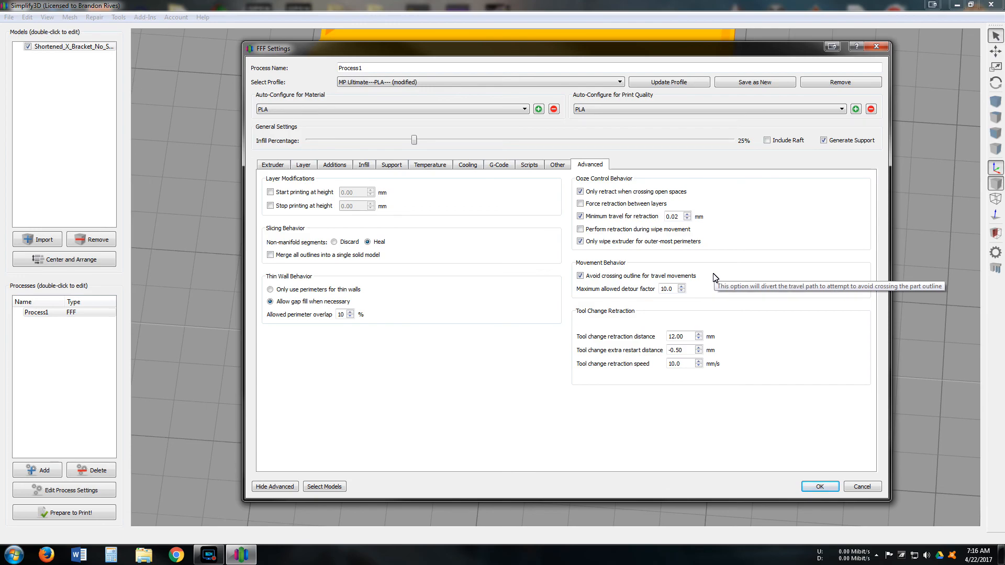
- Look through the setting categories of Process1, from extruder, layer and infill to temperature, advanced options and scripts
left_click(273, 167)
left_click(304, 166)
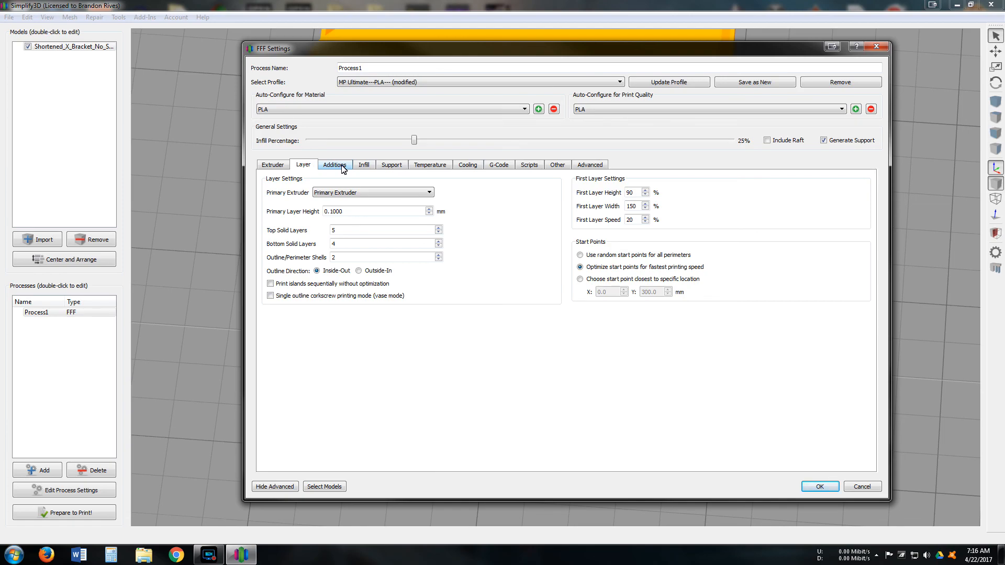
left_click(343, 167)
left_click(366, 166)
left_click(385, 166)
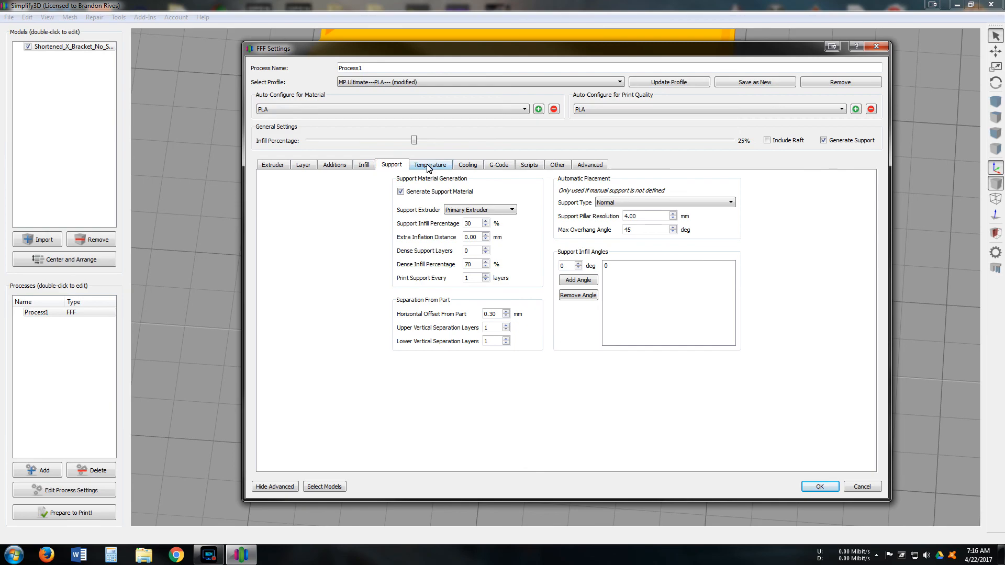
left_click(428, 165)
left_click(590, 165)
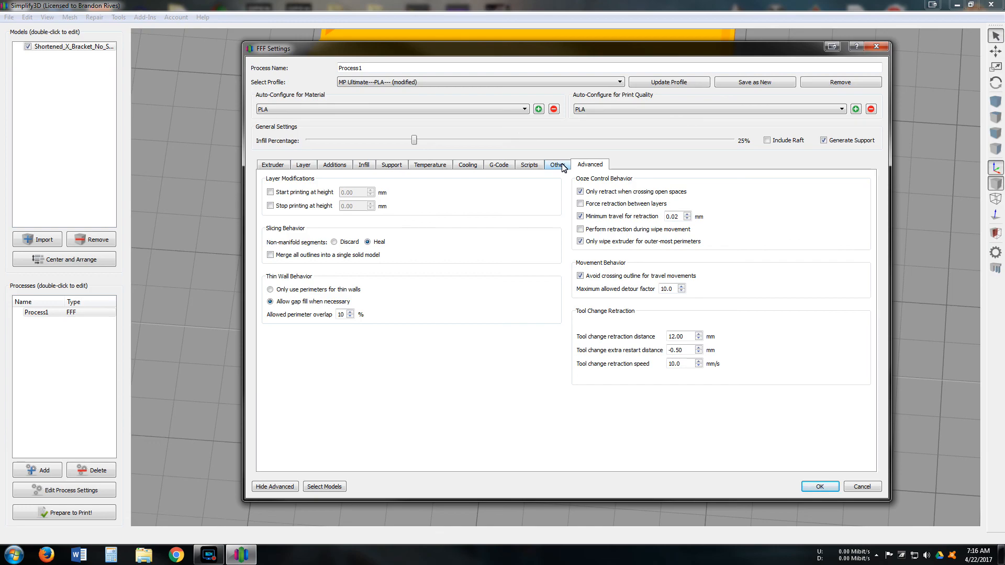
left_click(559, 166)
left_click(528, 166)
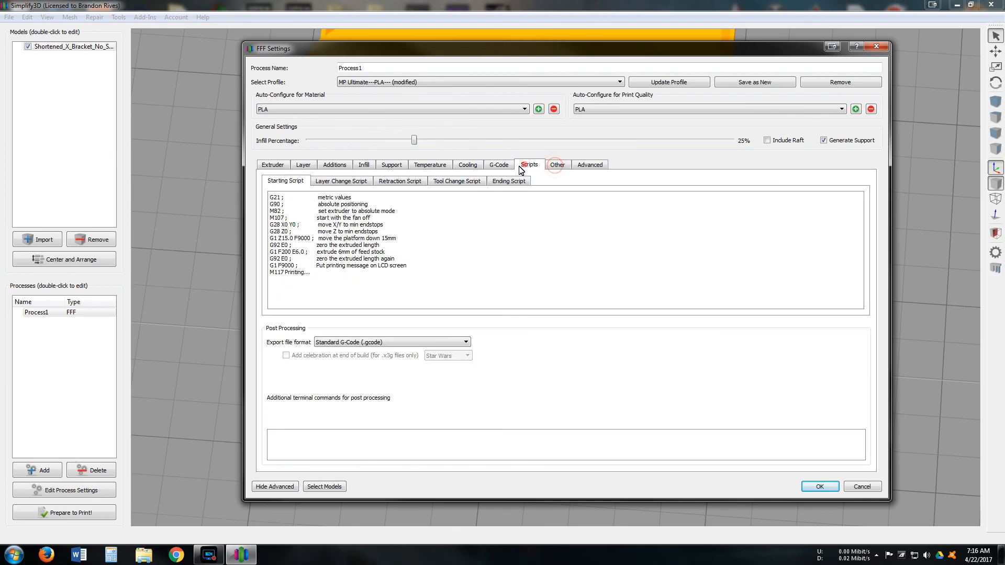
- Recheck the extruder, layer, skirt, infill and support settings of Process1 and close the settings, accepting them
left_click(277, 165)
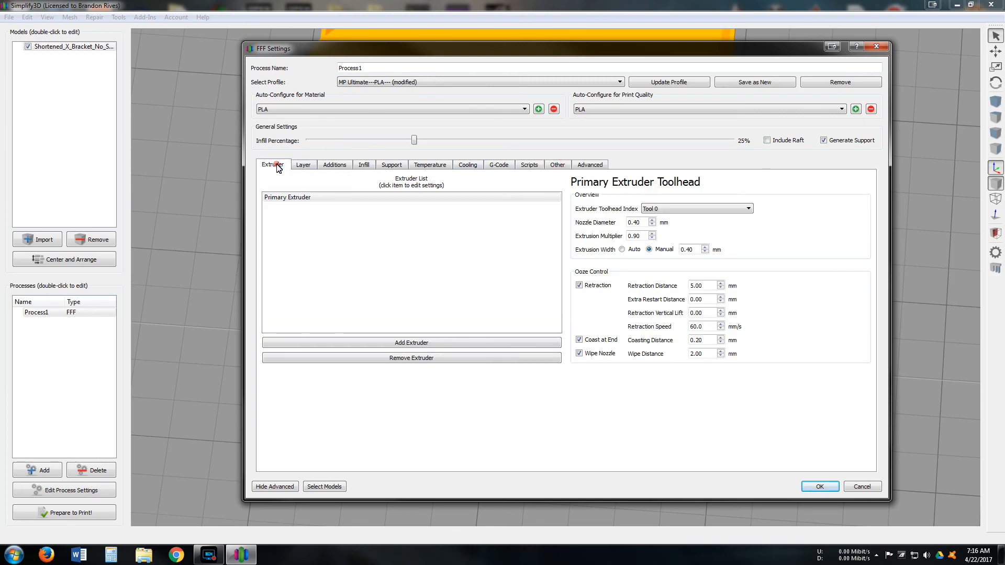
left_click(303, 165)
left_click(347, 165)
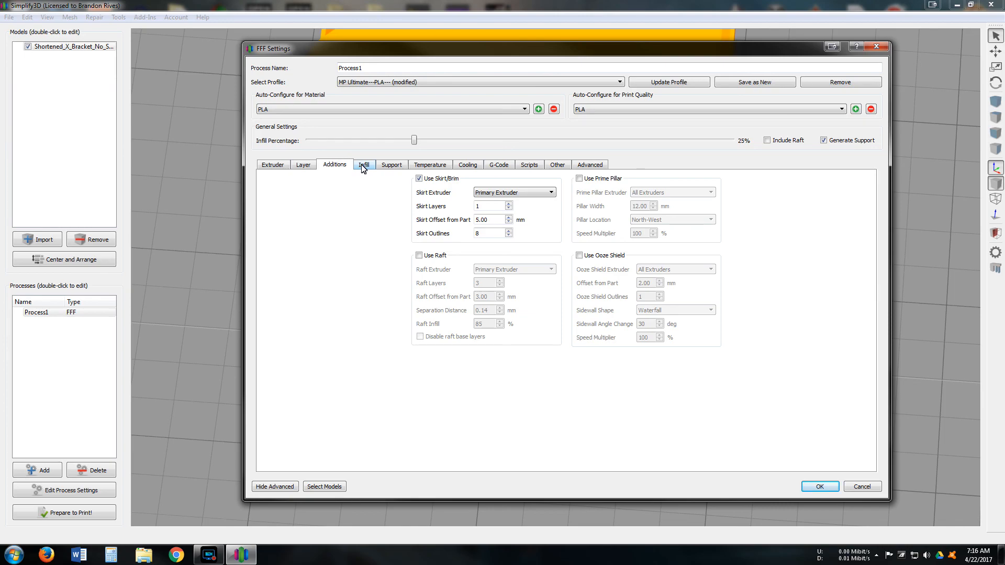
left_click(363, 165)
left_click(396, 165)
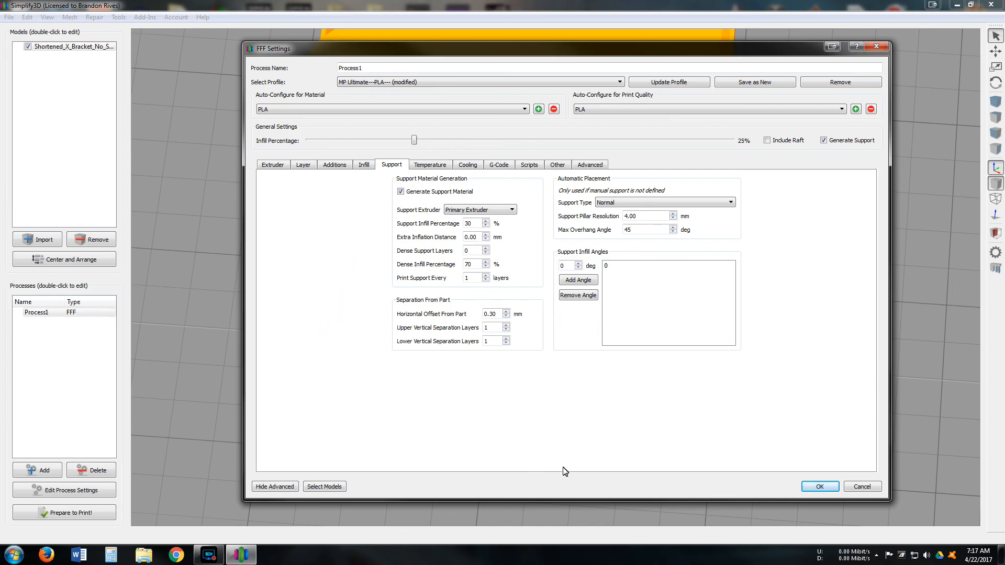
left_click(827, 490)
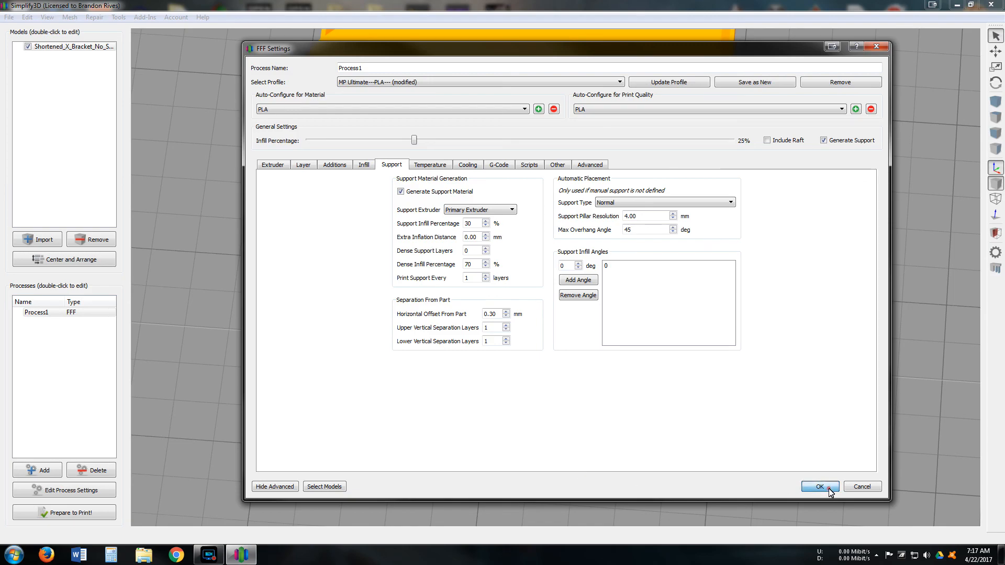